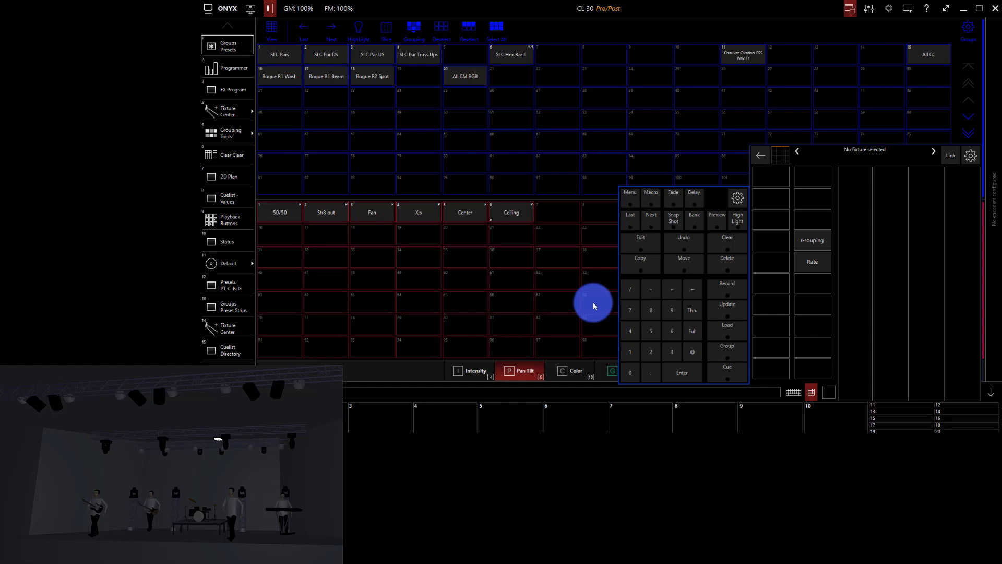
Open the cuelist directory and copy the Pre/Post cuelist to playback fader 1.1.
left_click(241, 354)
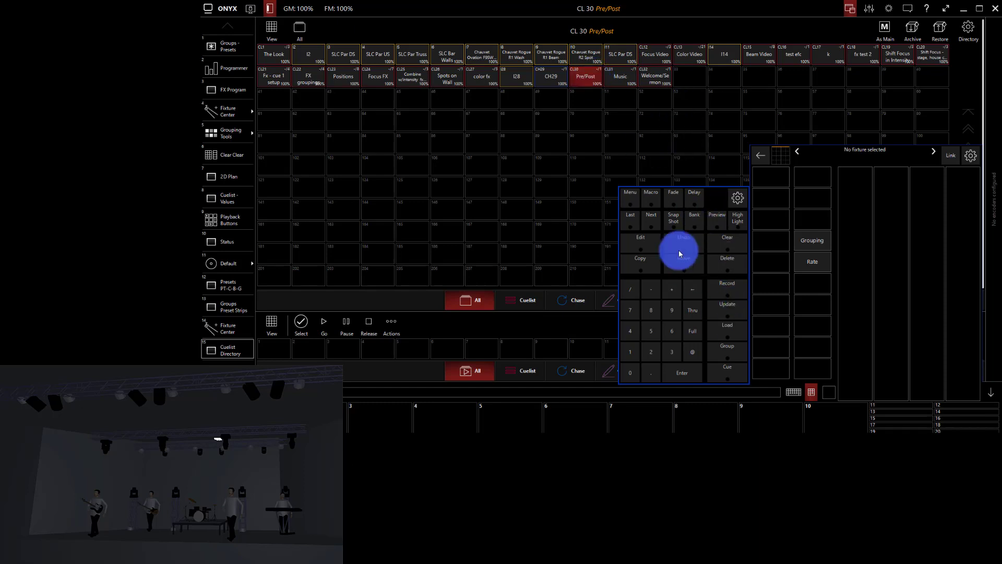
left_click(651, 258)
left_click(583, 74)
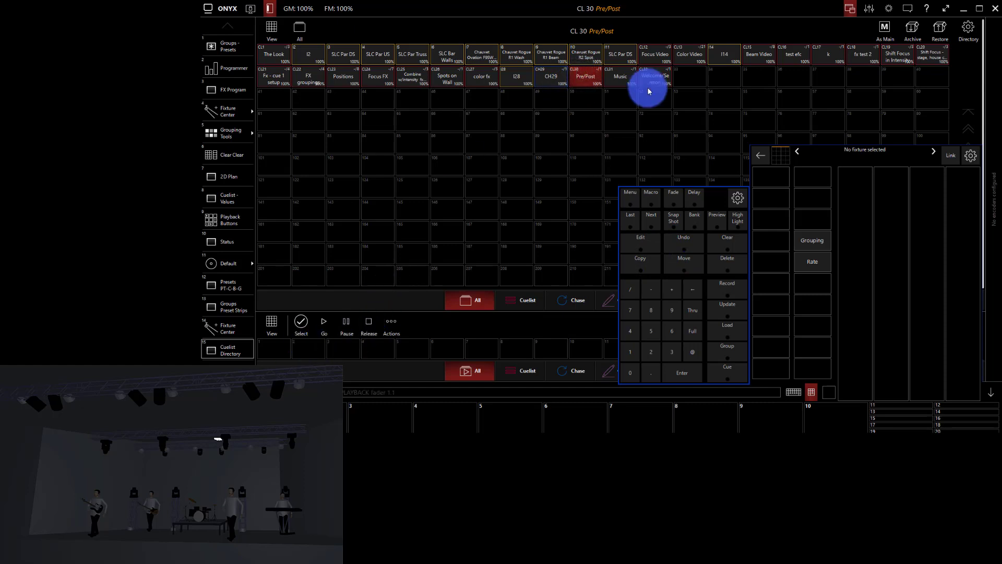
Copy the Welcome/Sermon cuelist to playback fader 1.2 and clear the programmer.
left_click(690, 265)
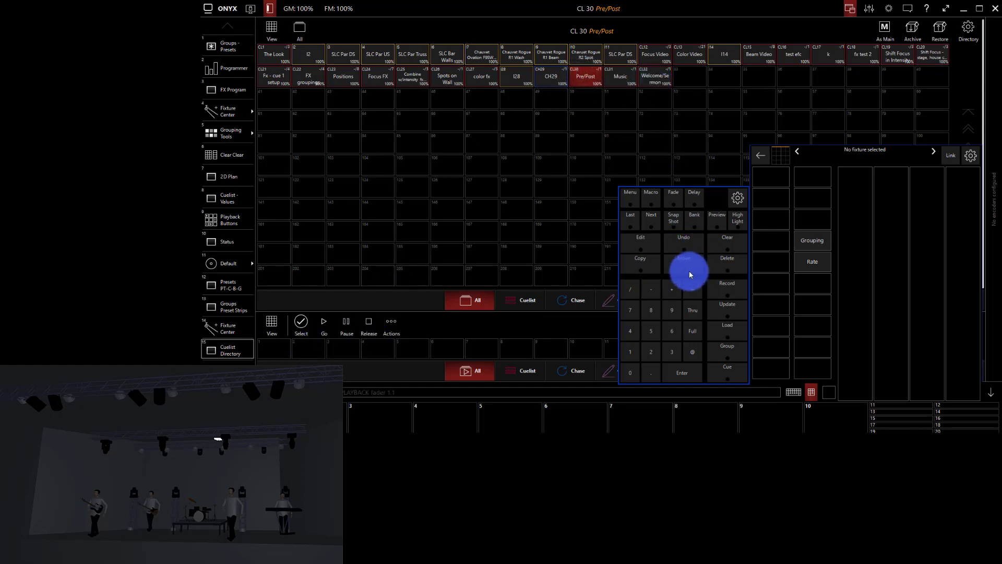
left_click(643, 262)
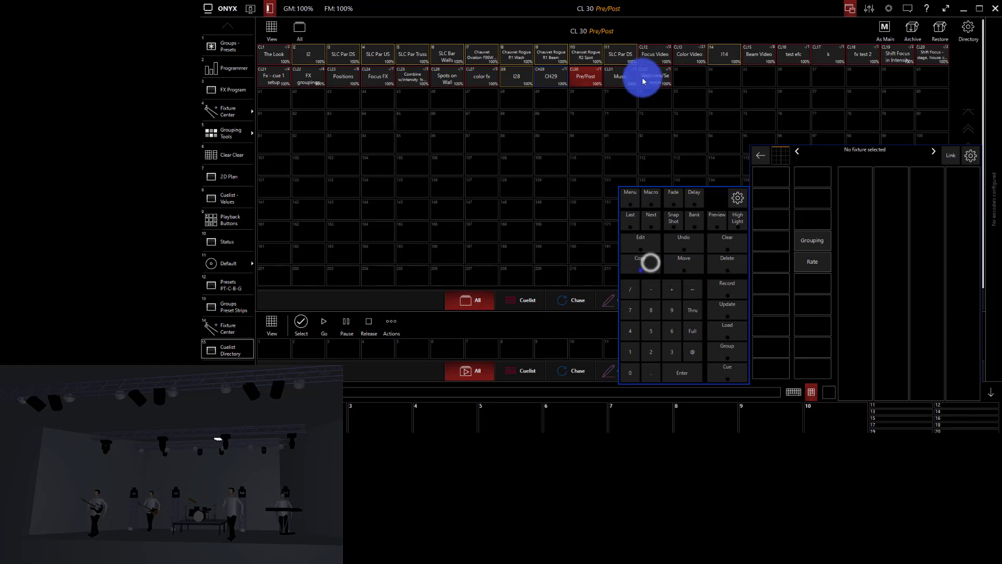
left_click(650, 75)
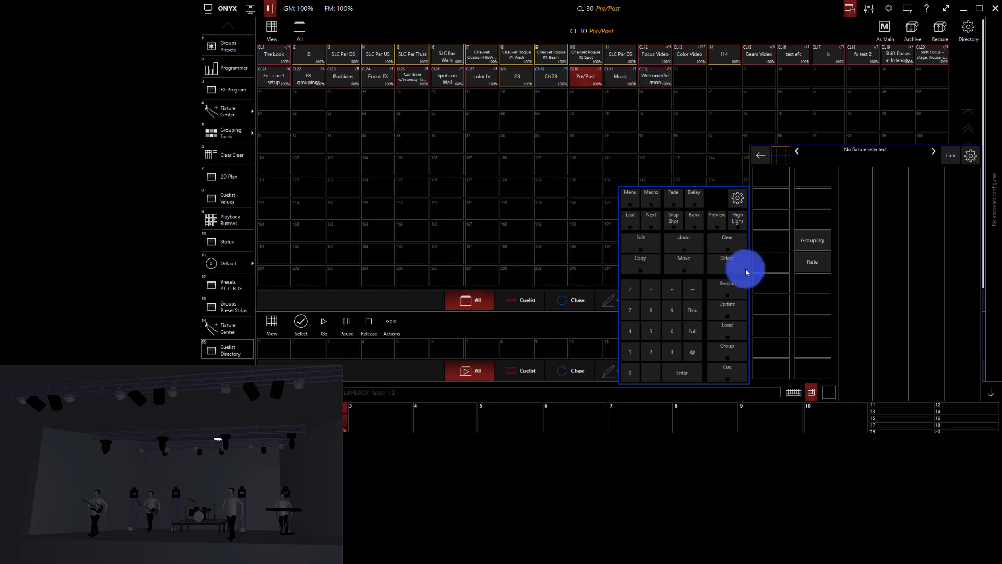
left_click(732, 245)
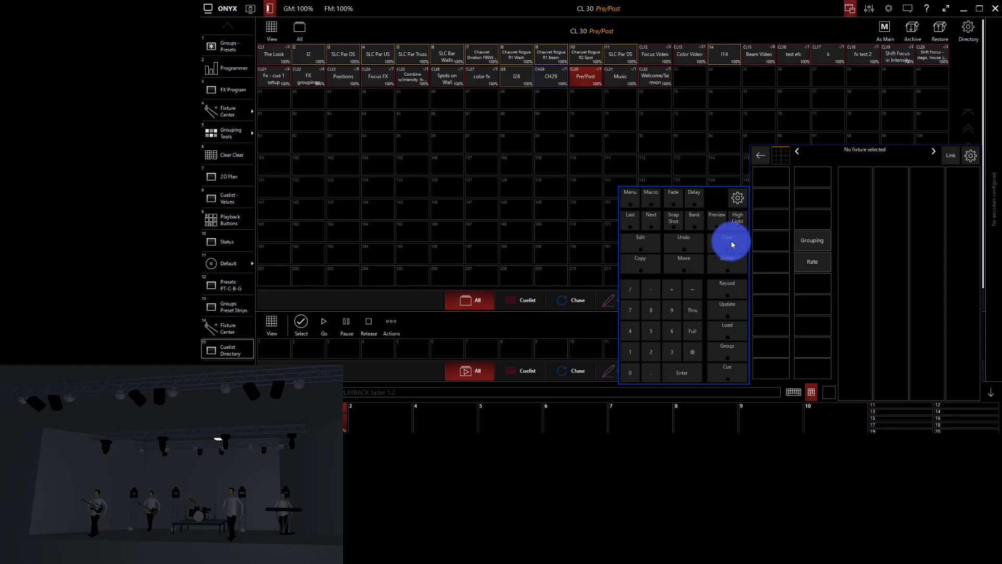
Return to the groups and presets view, try the Chauvet Ovation group at Full, and set its intensity to the 50 preset.
left_click(229, 47)
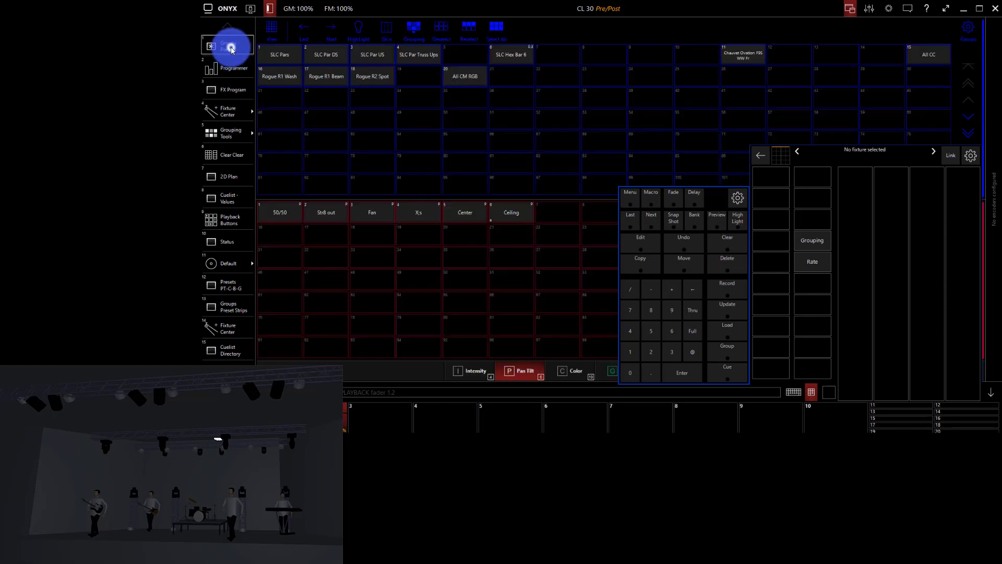
left_click(484, 246)
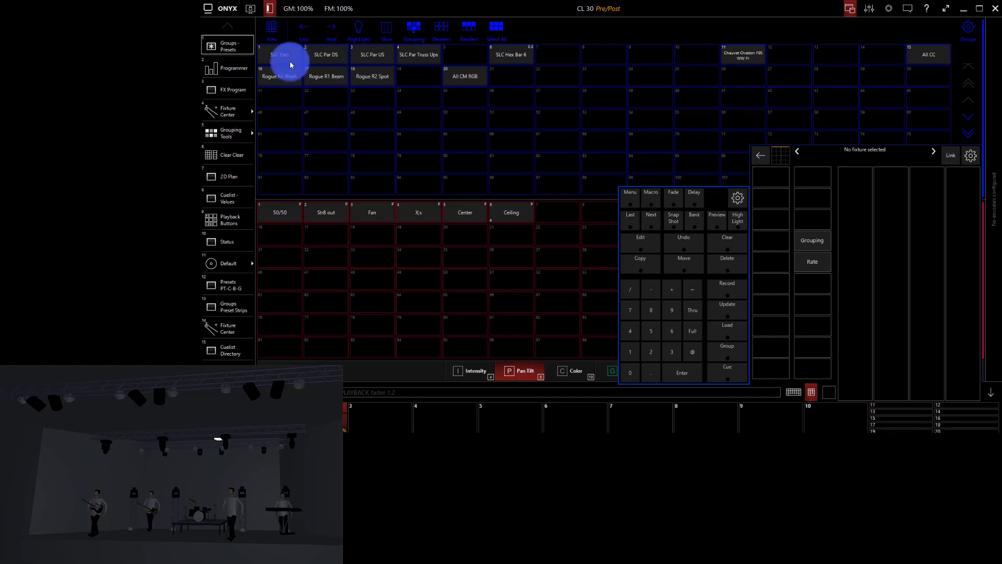
left_click(742, 55)
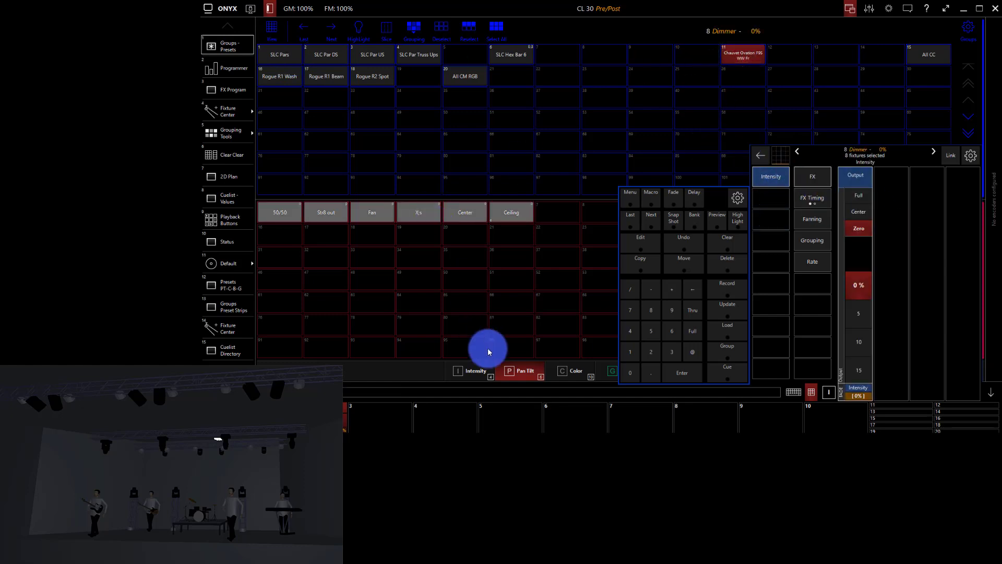
left_click(485, 367)
left_click(297, 212)
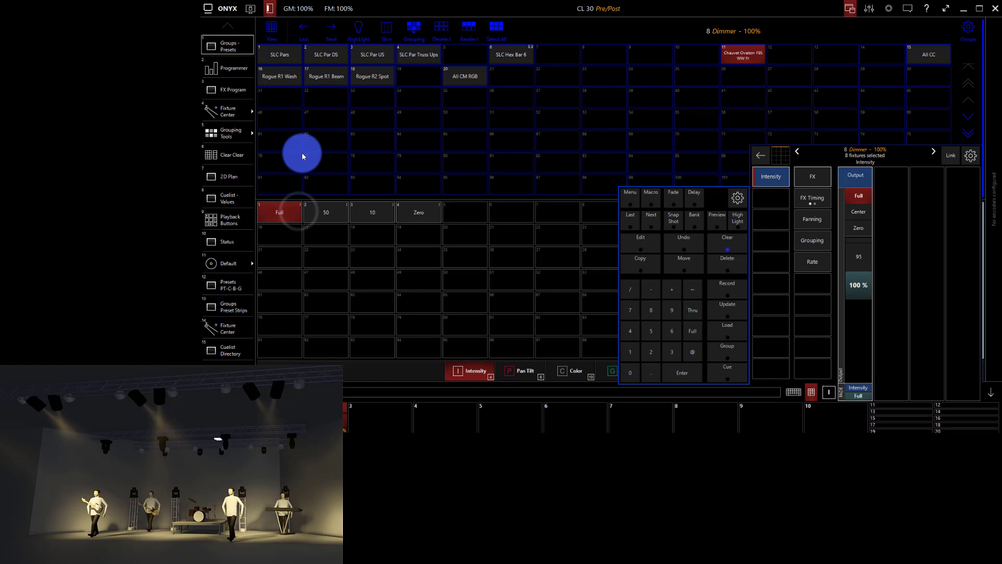
left_click(320, 211)
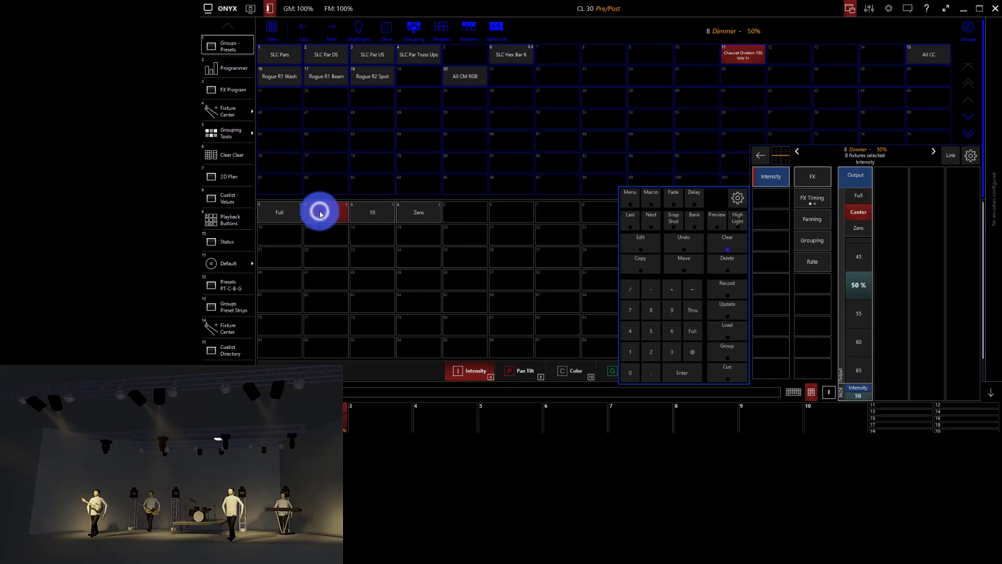
Try the Blue and Magenta color presets on the SLC Par DS group and settle on Yellow.
left_click(330, 54)
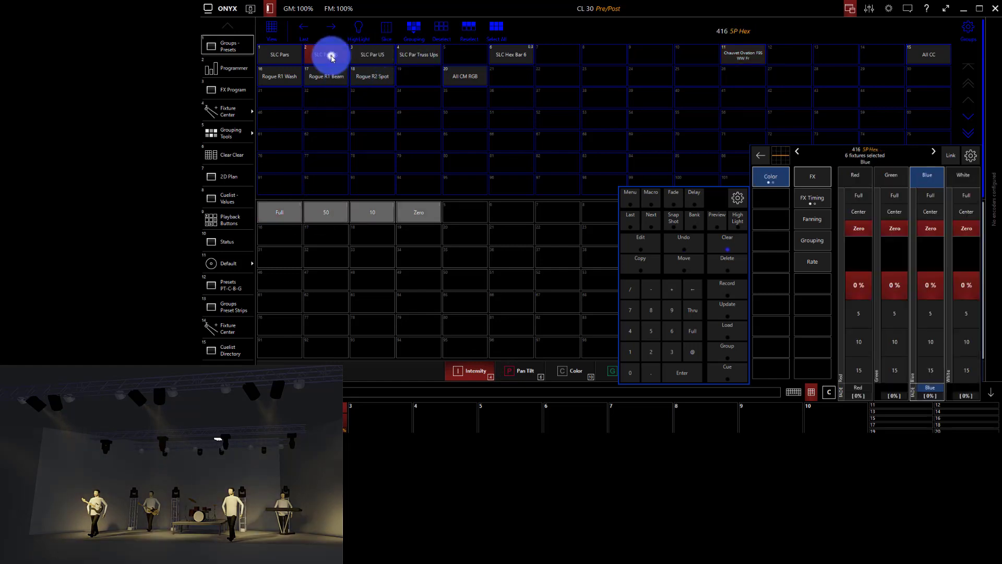
left_click(568, 369)
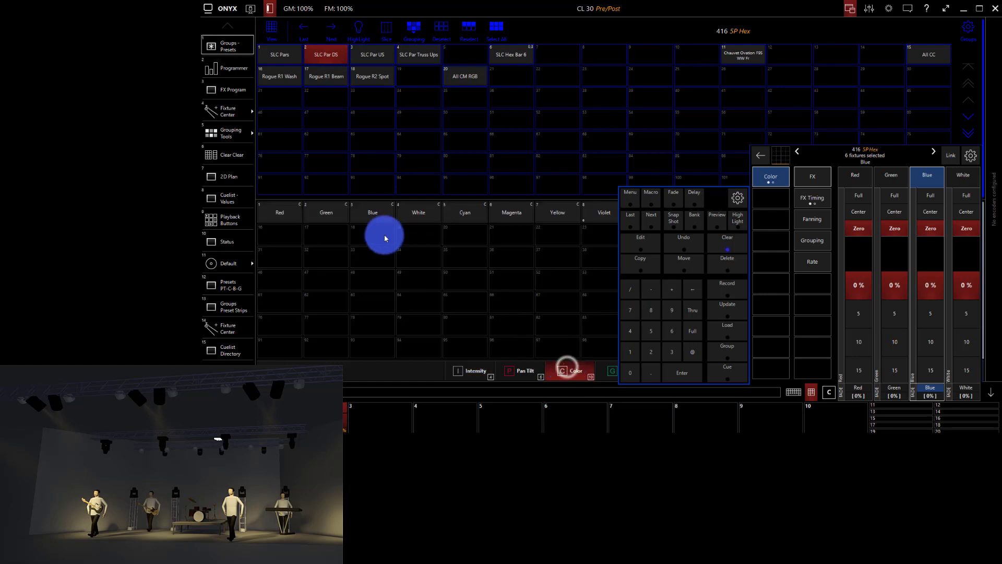
left_click(377, 213)
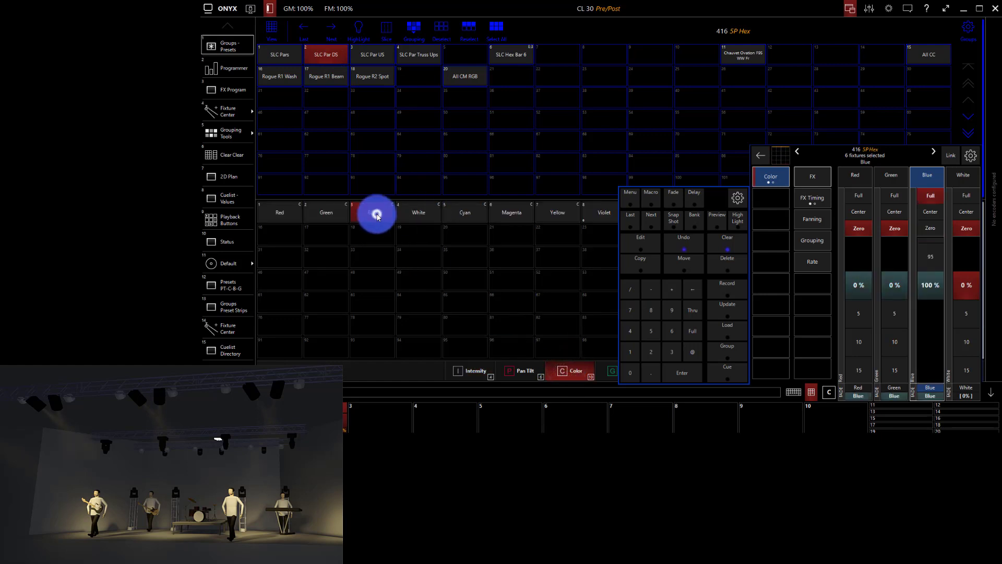
left_click(514, 211)
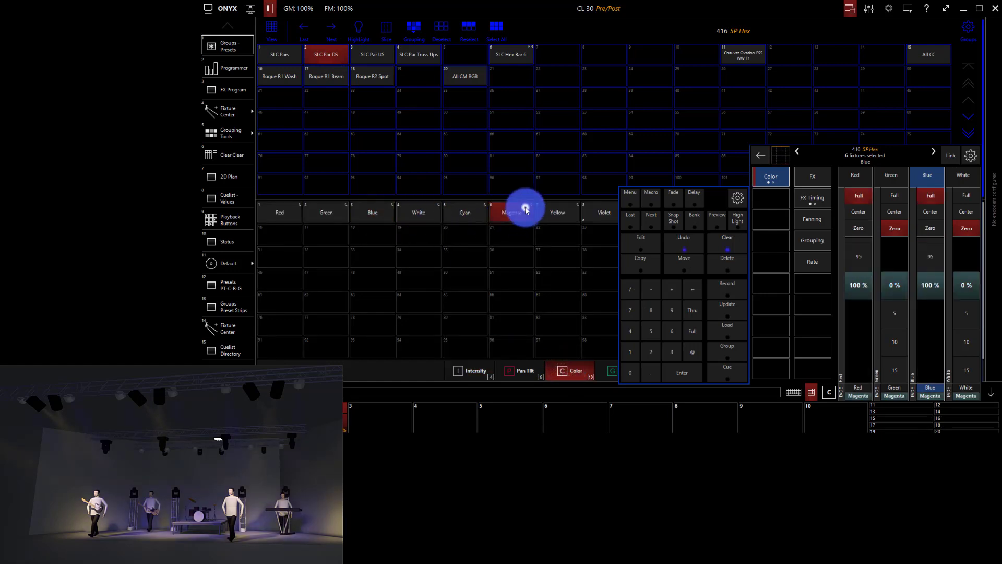
left_click(552, 209)
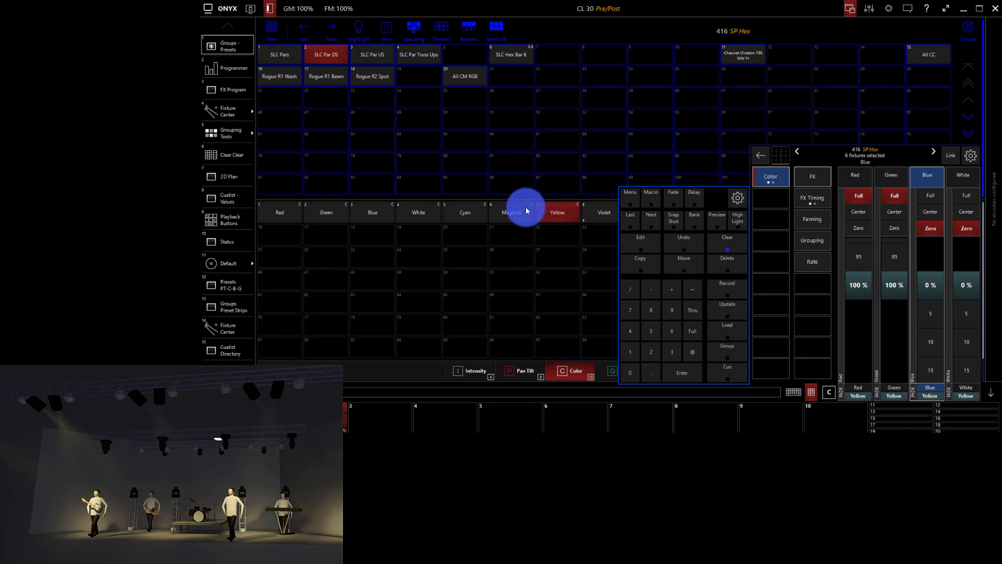
Color the SLC Par US group with the Amber preset, trying Yellow first, and hide the on-screen keypad.
left_click(379, 54)
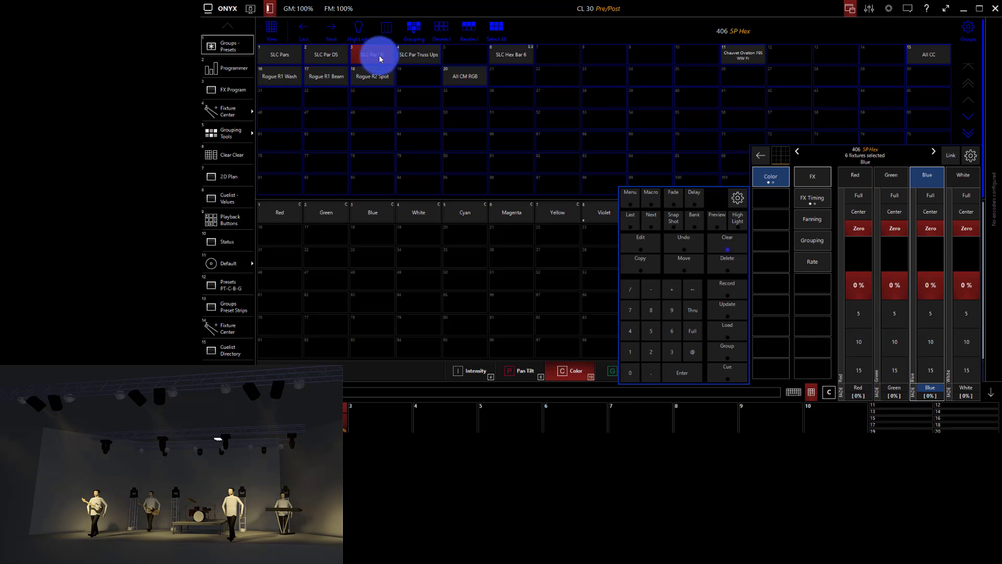
left_click(496, 208)
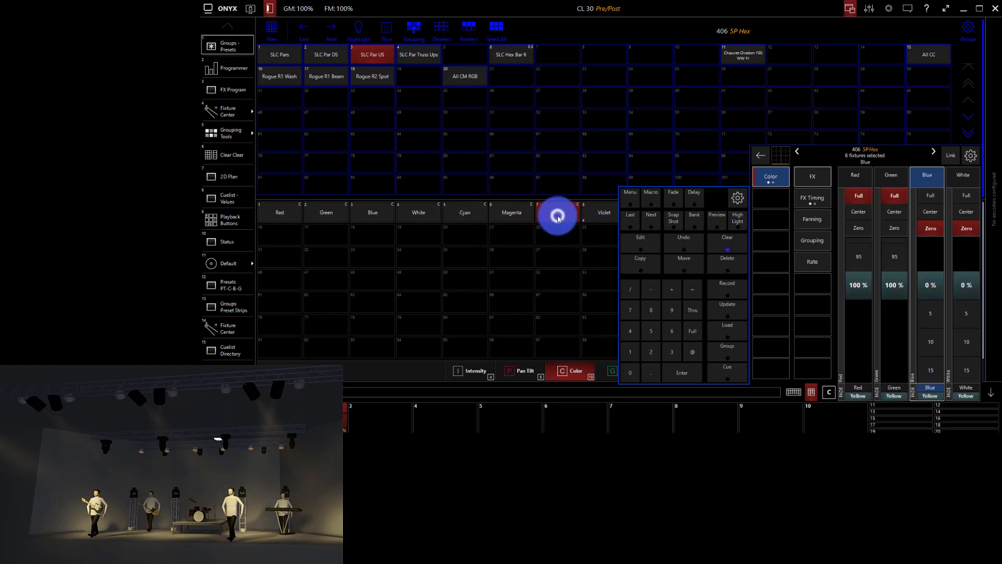
left_click(811, 392)
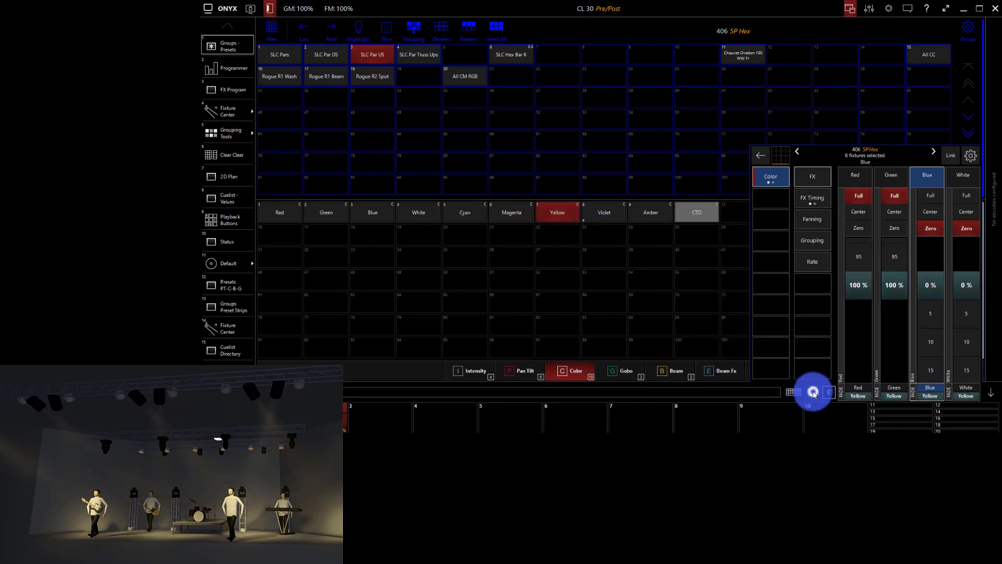
left_click(653, 214)
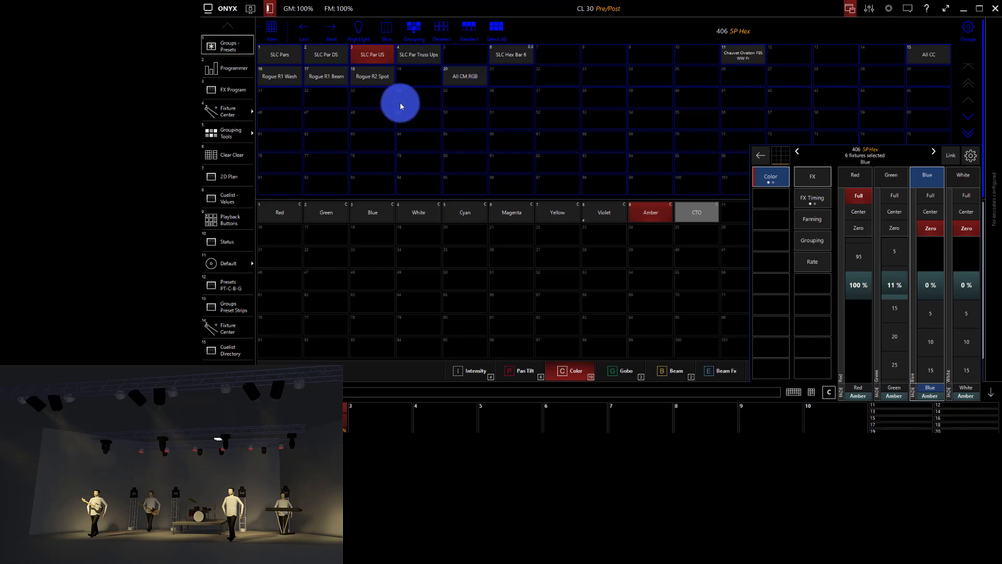
Select only the SLC Par Truss Ups group, try the Magenta color preset, and settle on Red.
left_click_drag(368, 55, 298, 58)
left_click(278, 55)
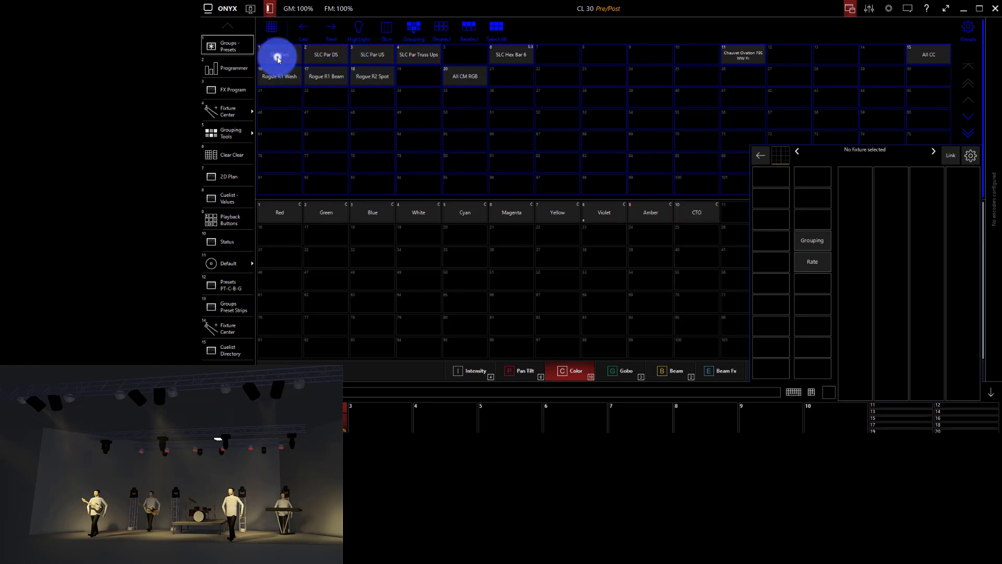
left_click(417, 55)
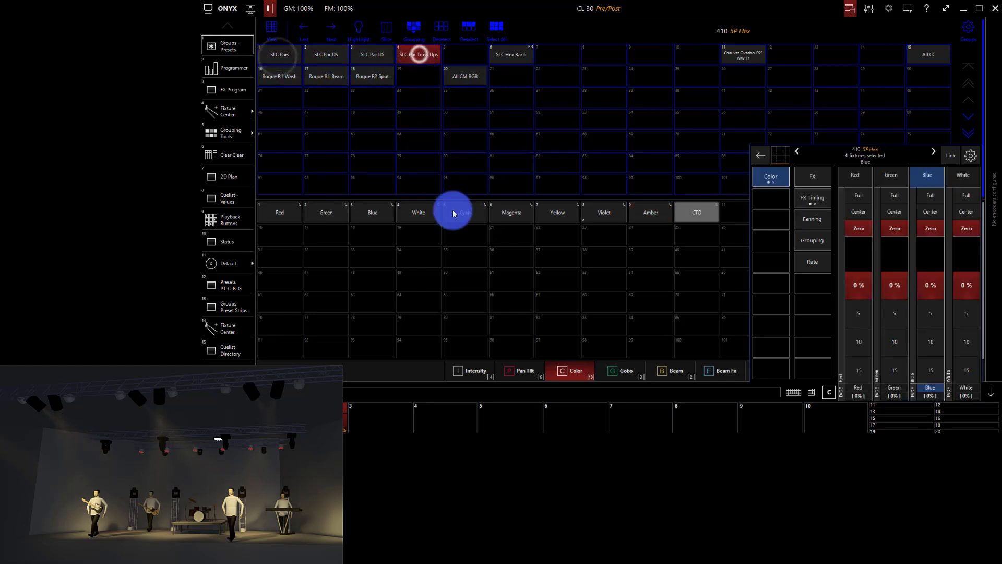
left_click(521, 212)
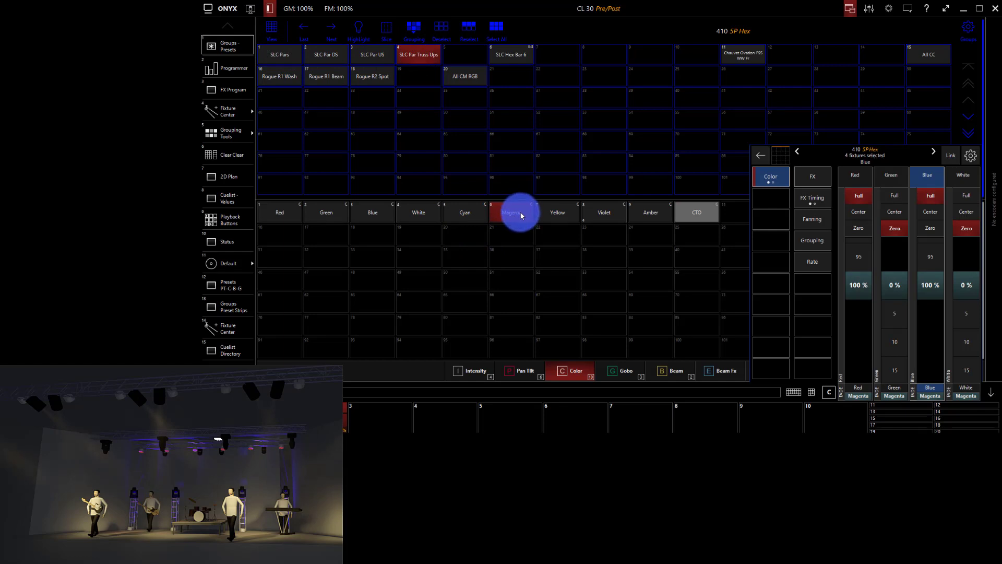
left_click(277, 214)
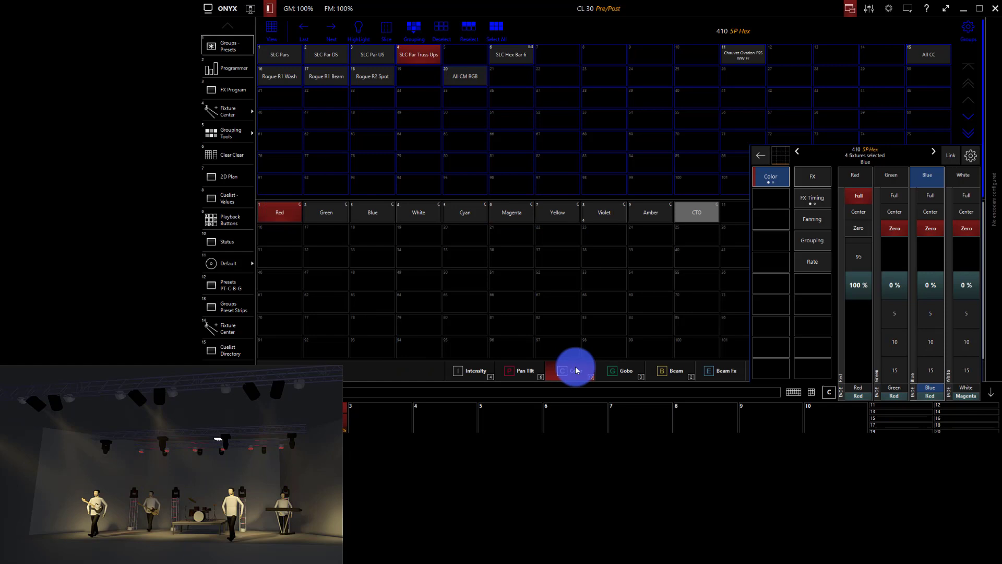
Set the Rogue R1 Wash group to Full intensity and aim it with the Ceiling position preset.
left_click(284, 76)
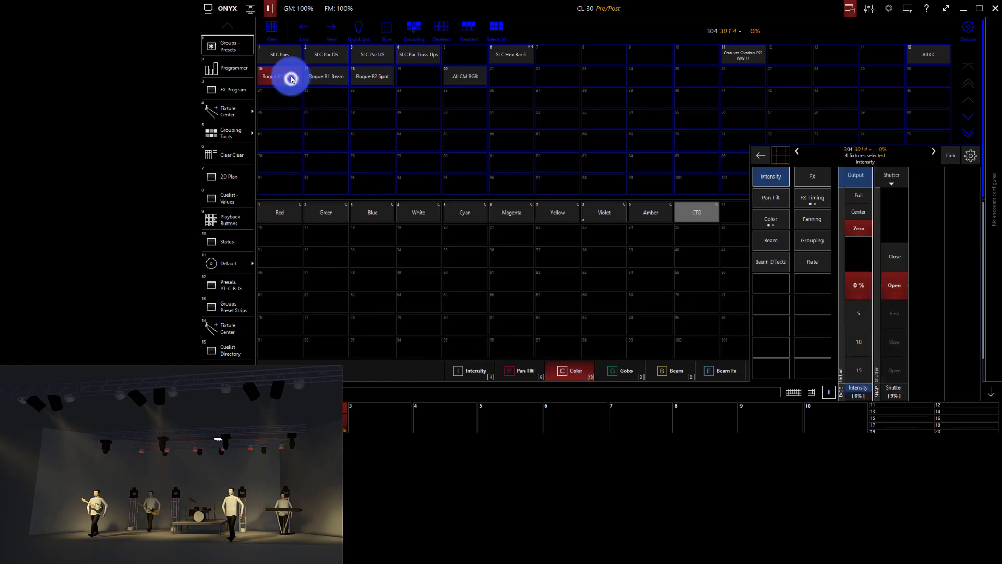
left_click(472, 371)
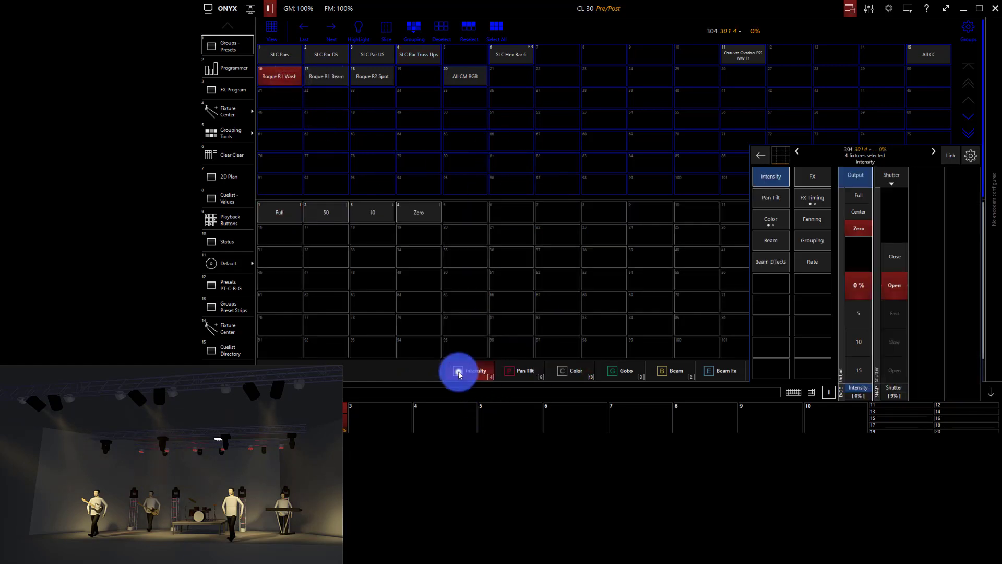
left_click(281, 213)
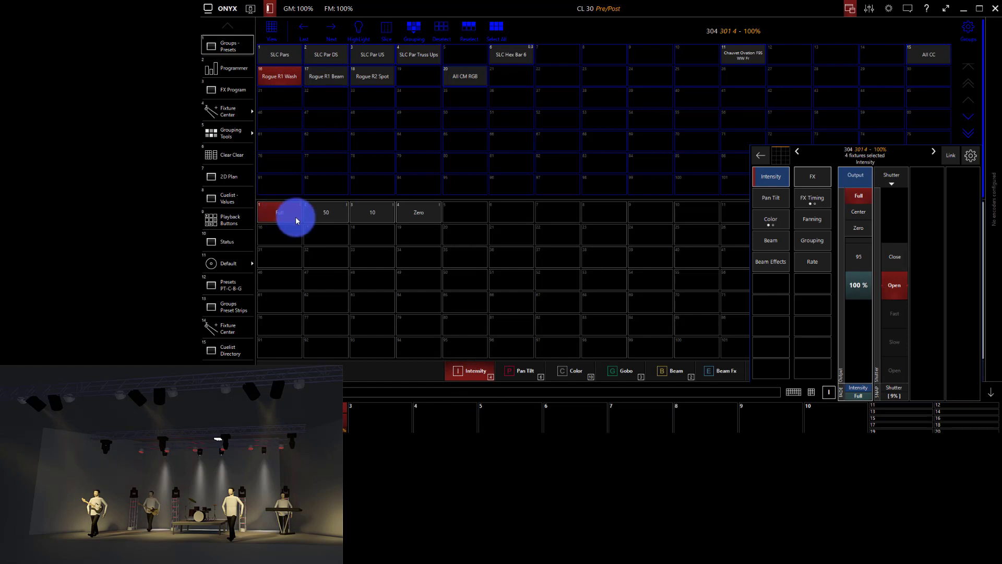
left_click(526, 371)
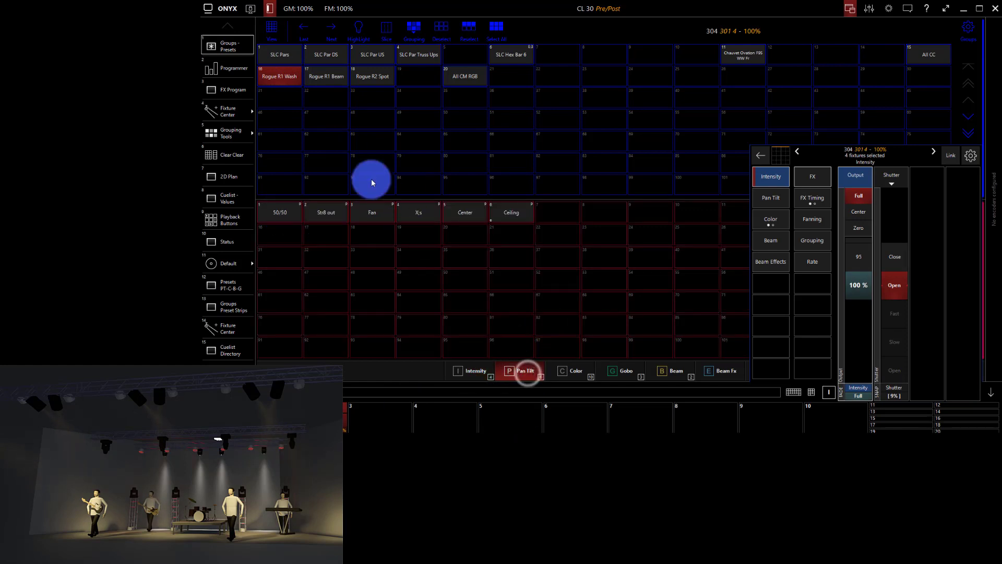
left_click(504, 210)
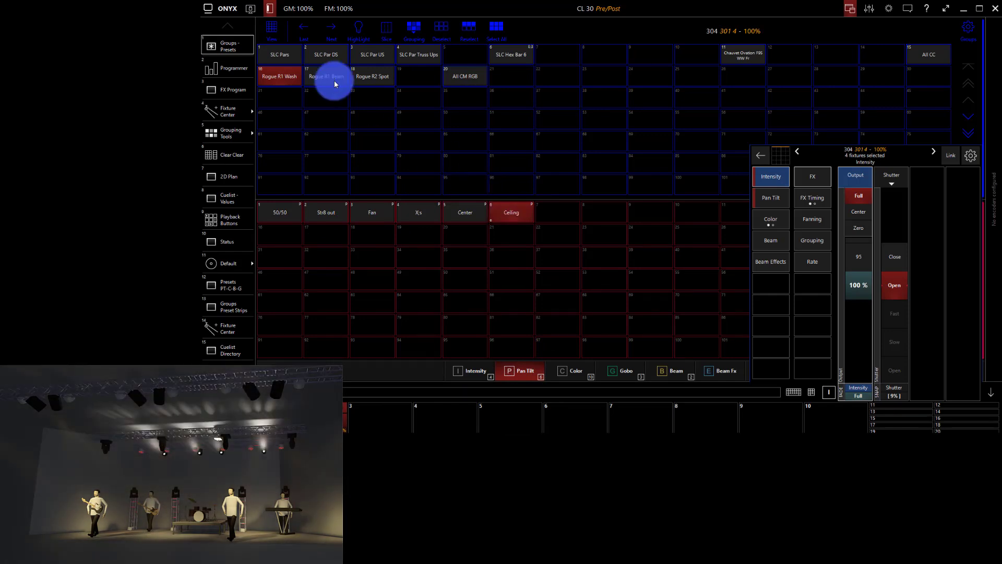
Select the Rogue R1 Wash and Rogue R1 Beam groups together, try Cyan and Violet, and apply the Amber color preset.
left_click(321, 73)
left_click(287, 76)
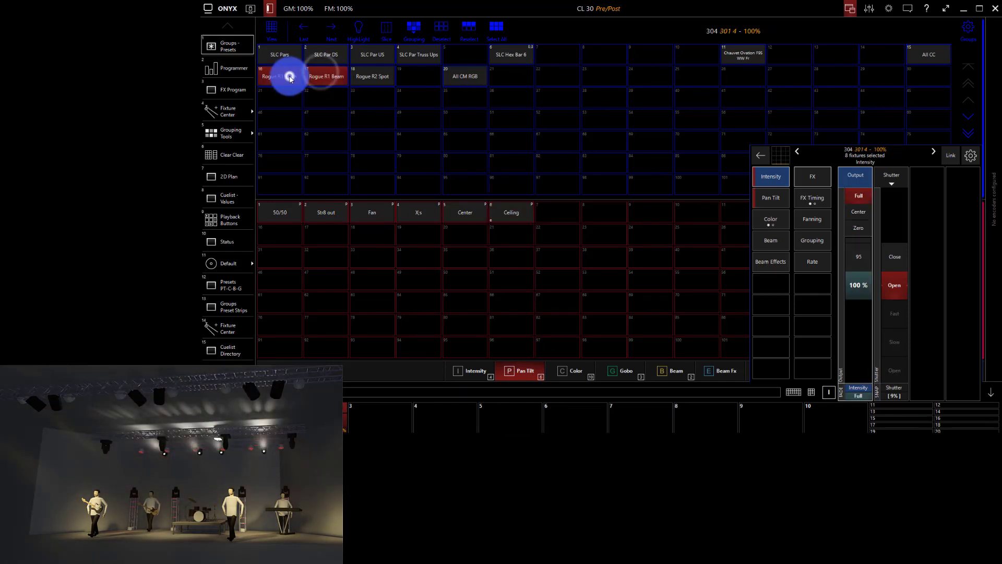
left_click(572, 367)
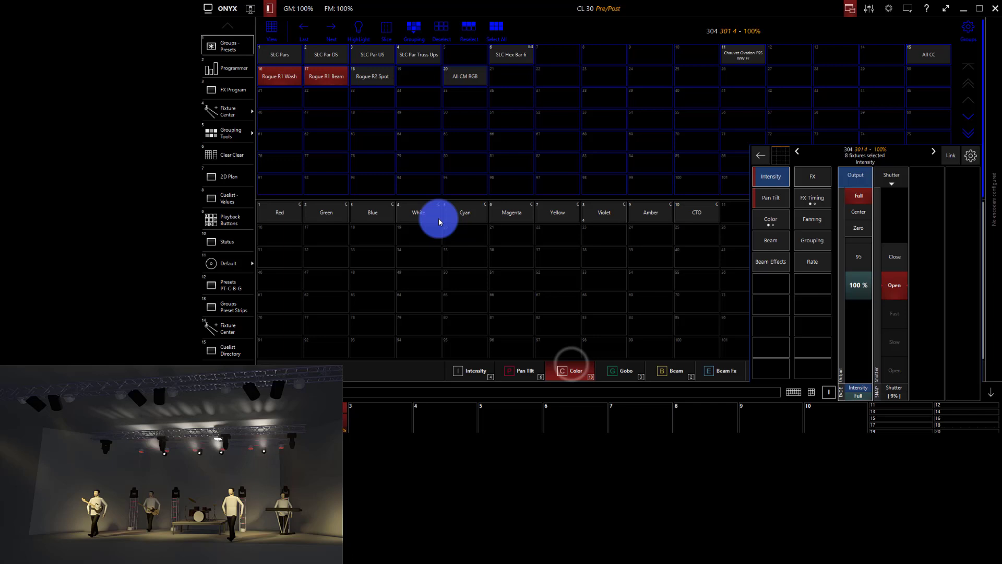
left_click(455, 215)
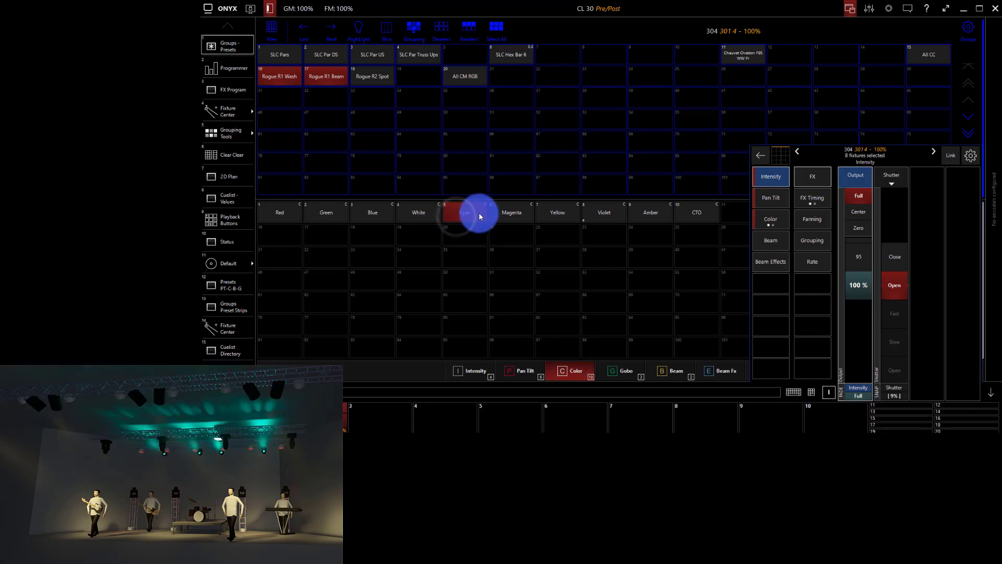
left_click(599, 214)
left_click(650, 213)
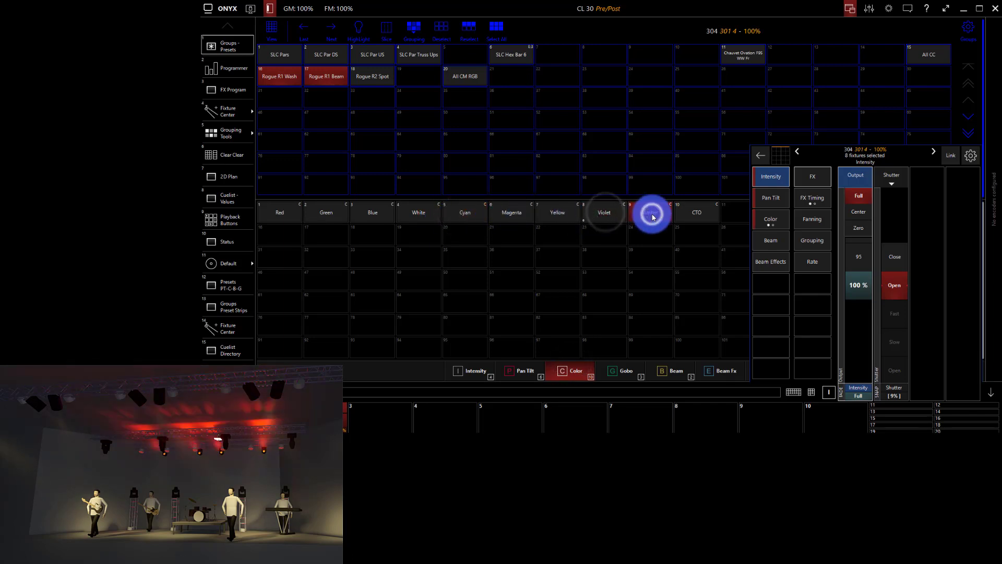
Aim the Rogue R1 Beam group with the Ceiling position preset, try Full intensity, and settle on the 10 preset.
left_click(346, 77)
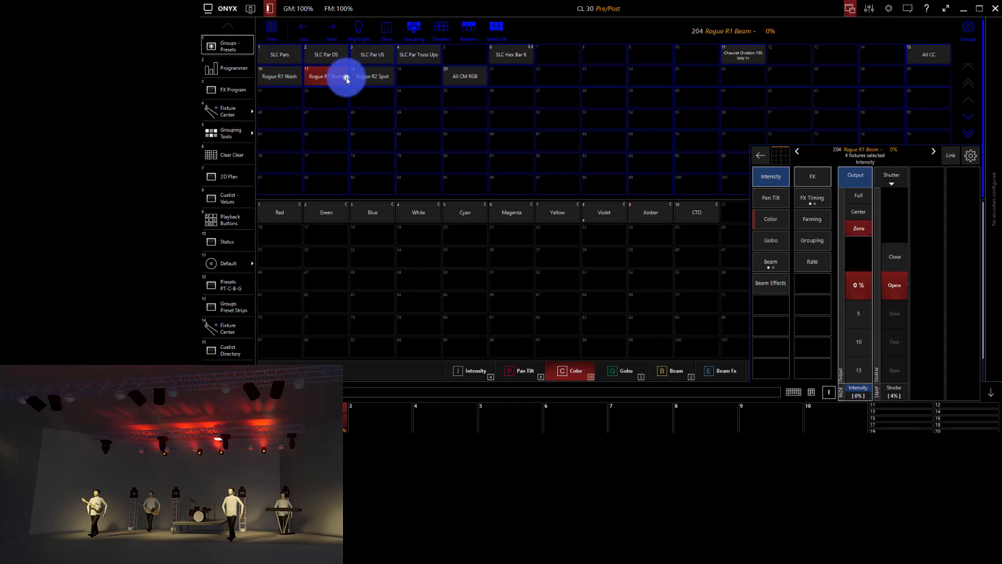
left_click(517, 369)
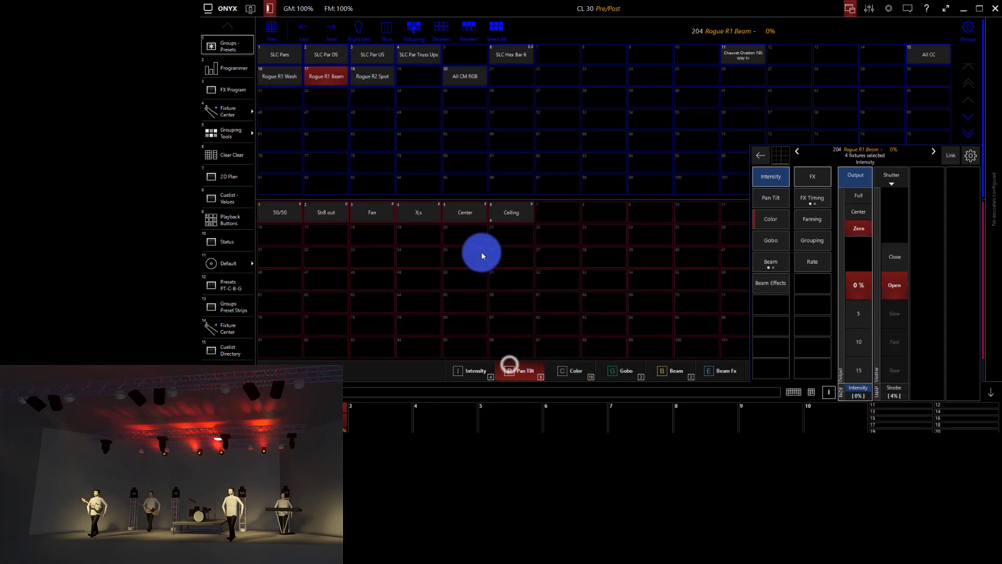
left_click(510, 211)
left_click(473, 370)
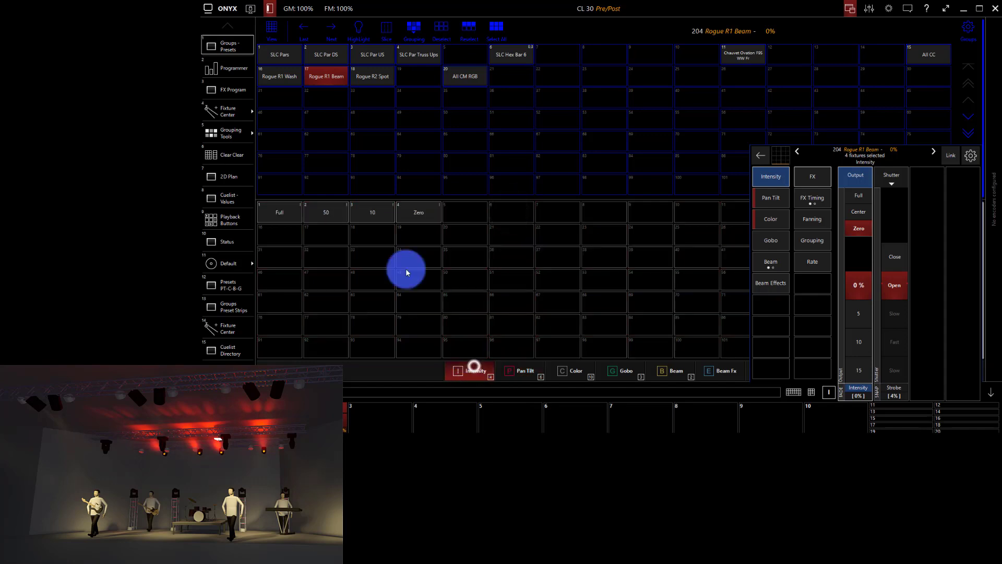
left_click(270, 212)
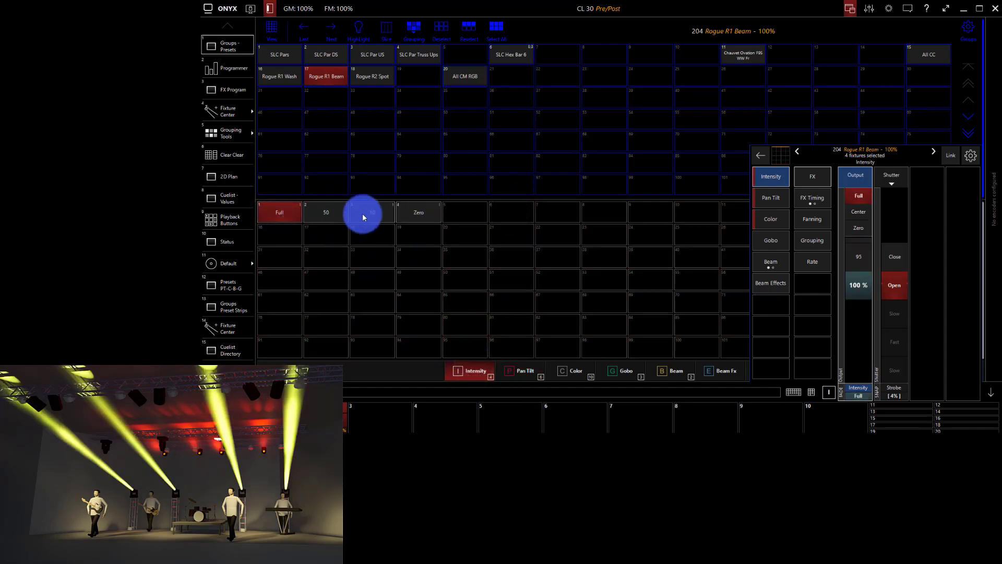
left_click(379, 220)
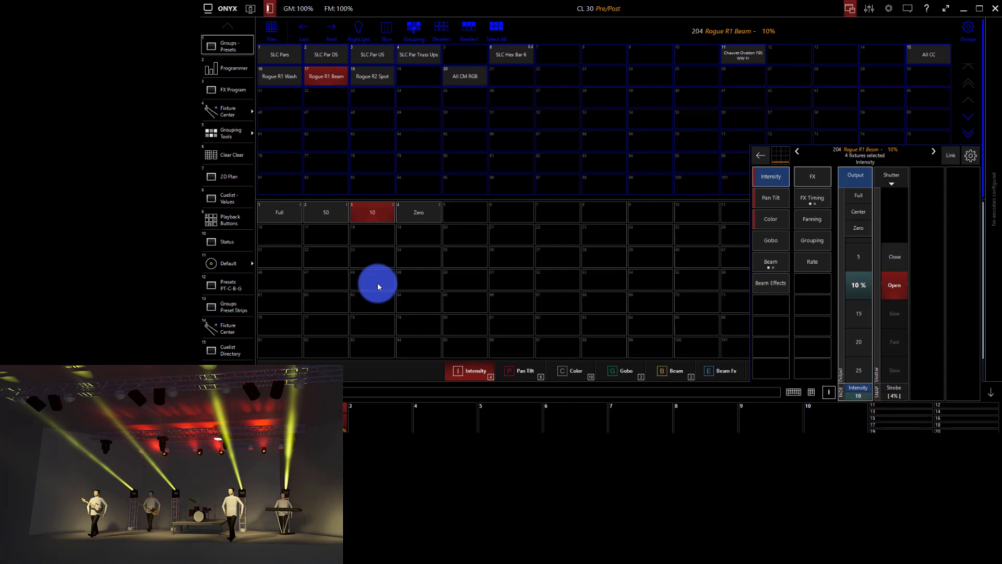
Select the Rogue R2 Spot group, apply the X:s position preset, try Full intensity, and choose the 50 preset.
left_click(536, 372)
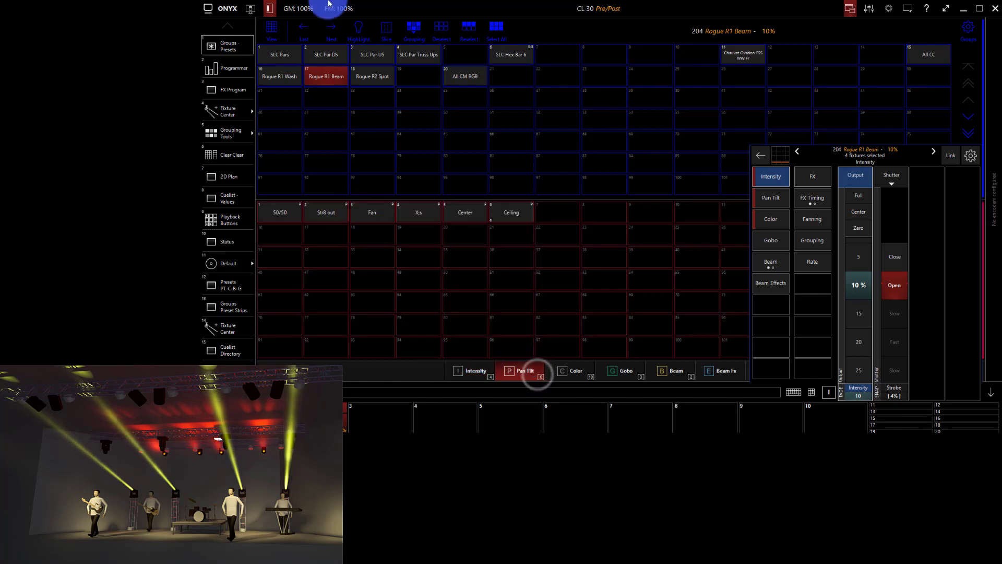
left_click(364, 82)
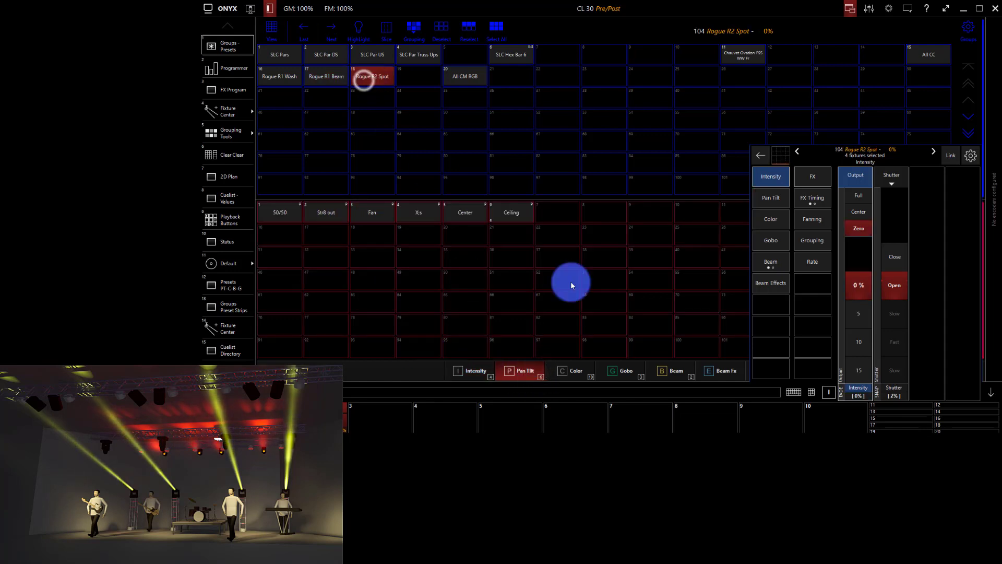
left_click(422, 213)
left_click(478, 372)
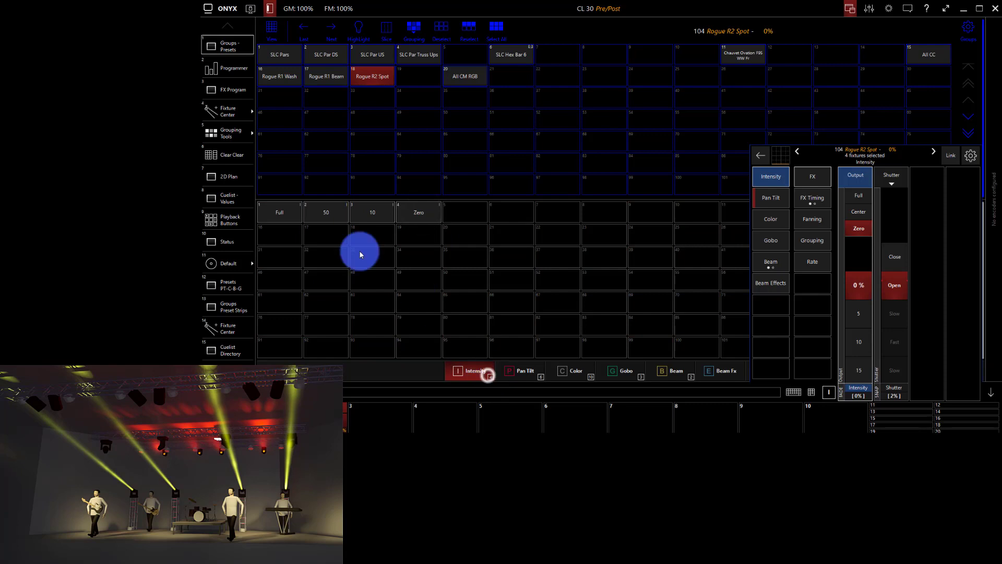
left_click(270, 213)
left_click(320, 211)
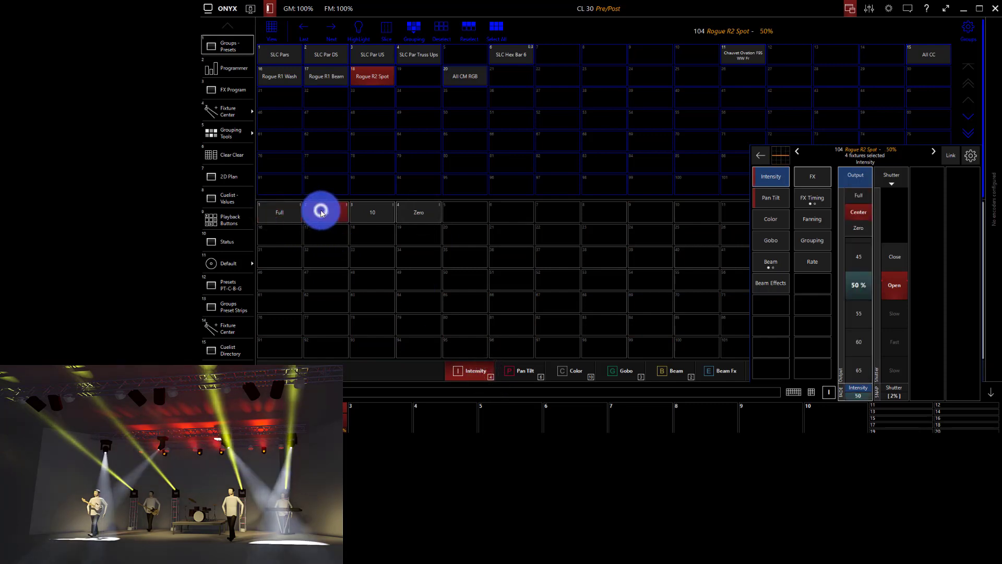
Try the Amber, CTO, Violet and Red color presets on the Rogue R2 Spot group and settle on Yellow.
left_click(572, 370)
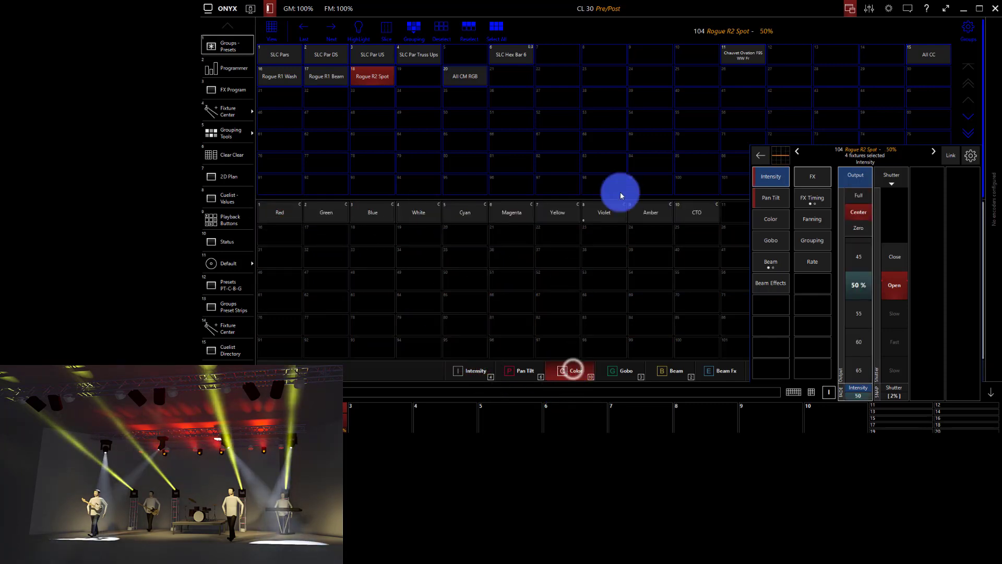
left_click(651, 214)
left_click(693, 213)
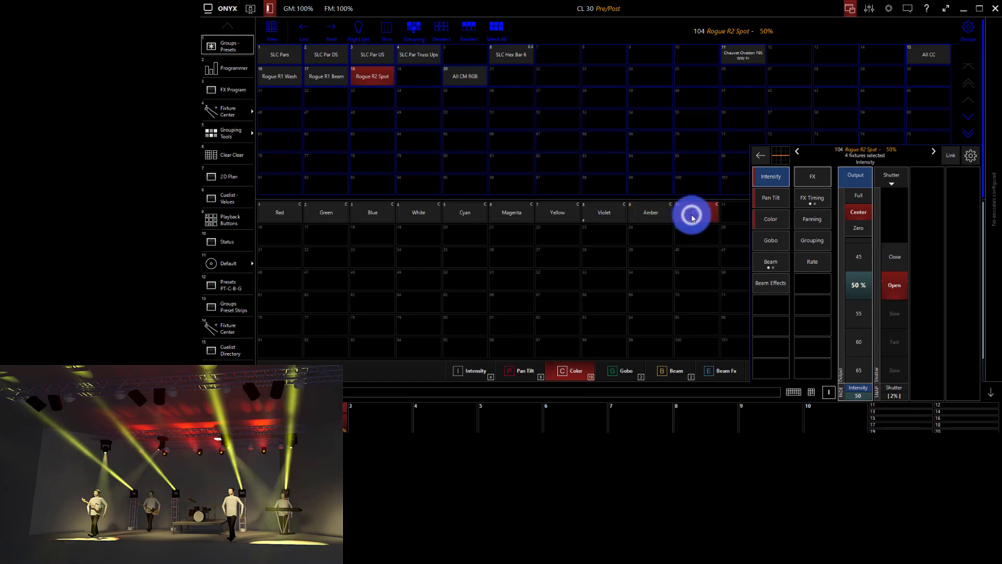
left_click(577, 217)
left_click(593, 215)
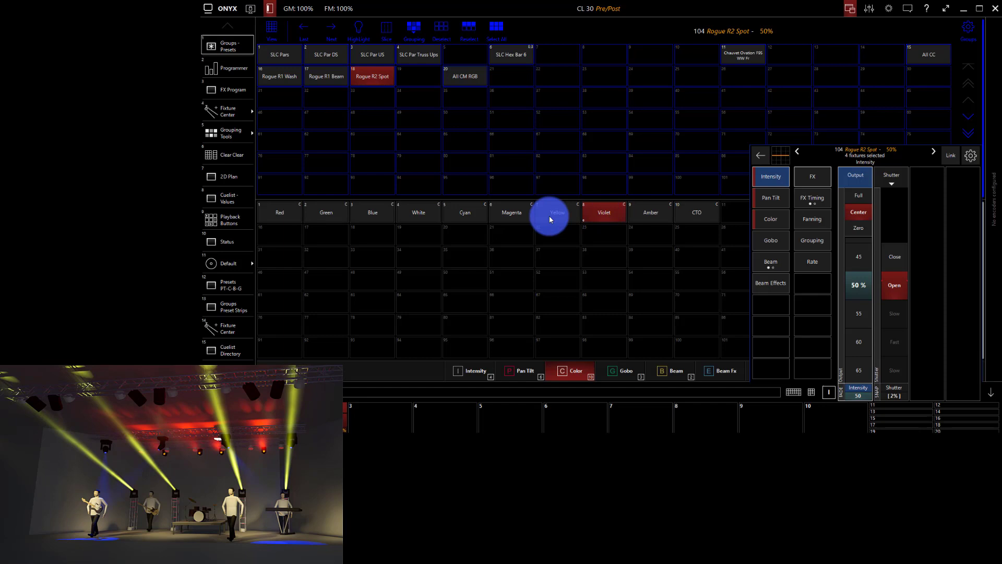
left_click(280, 212)
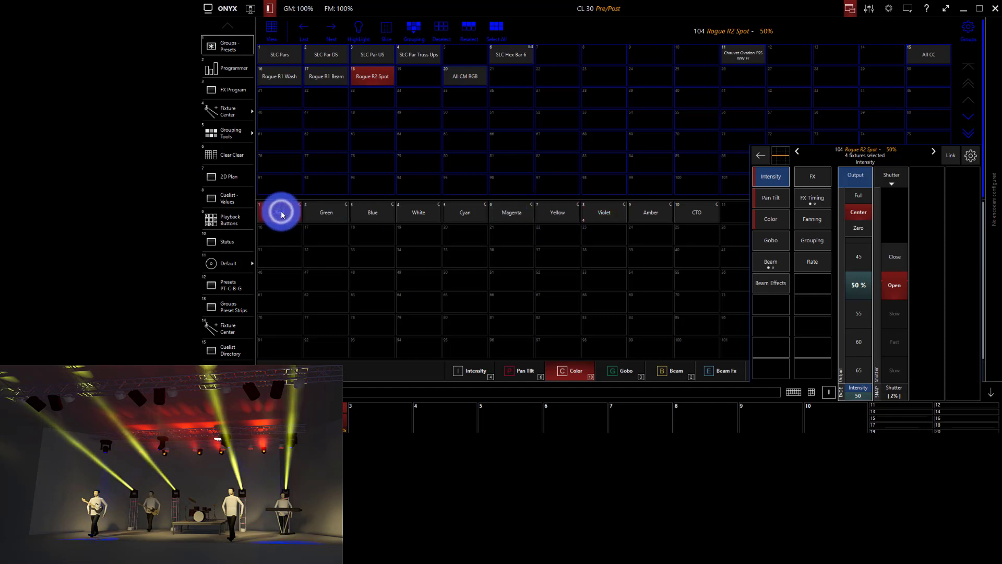
left_click(550, 213)
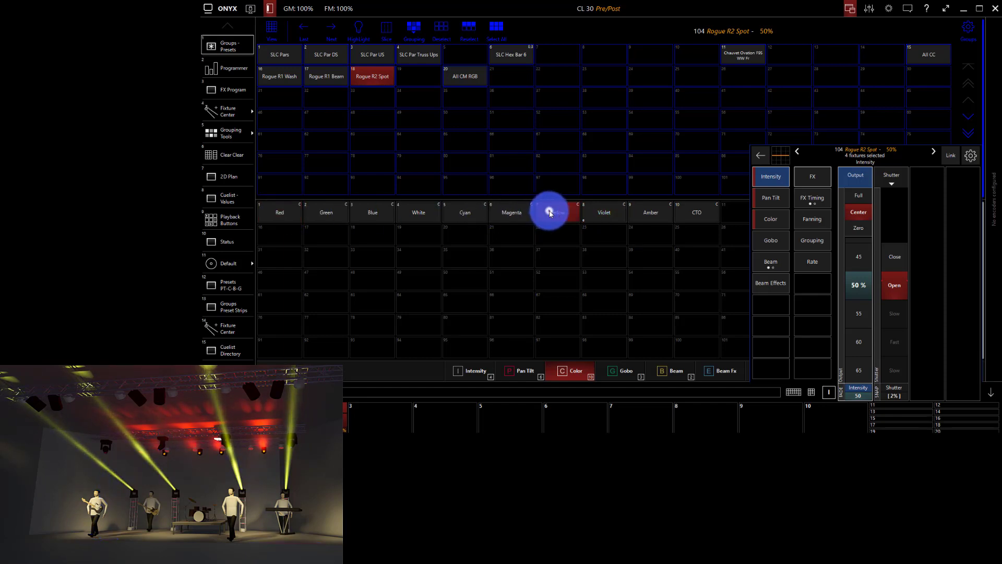
Try the Center and Ceiling position presets on the Rogue R2 Spot group and settle on Fan.
left_click(521, 369)
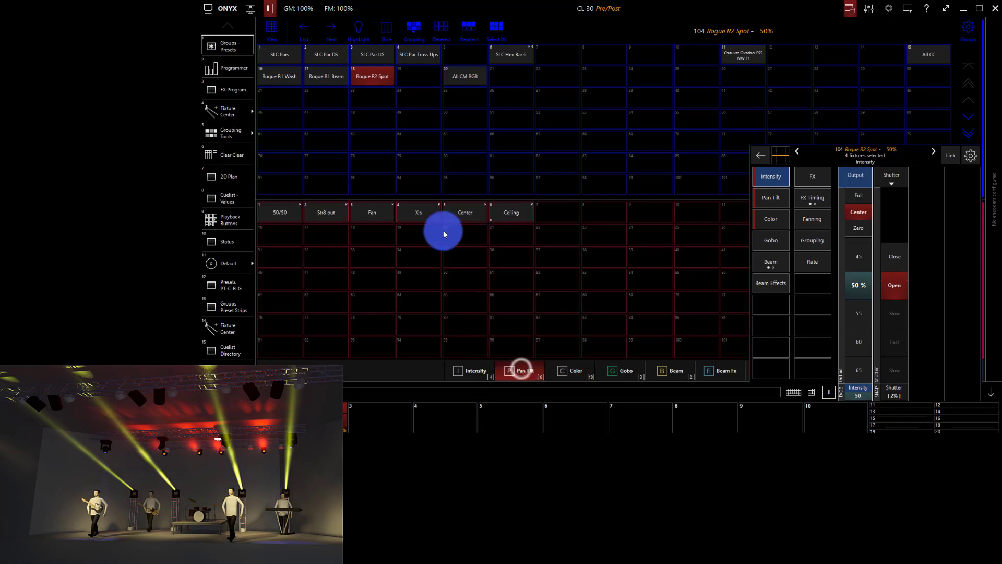
left_click(473, 211)
left_click(511, 212)
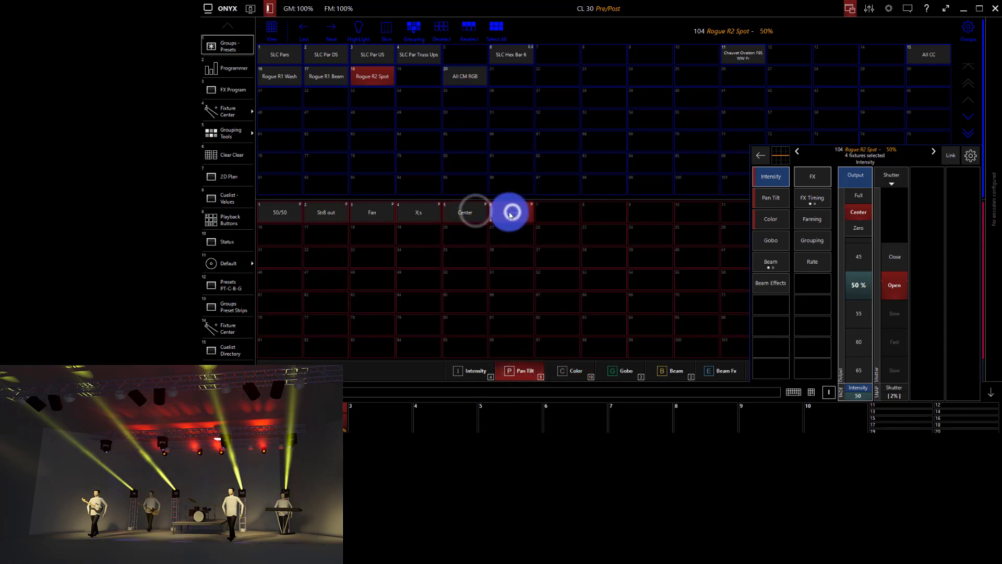
left_click(386, 213)
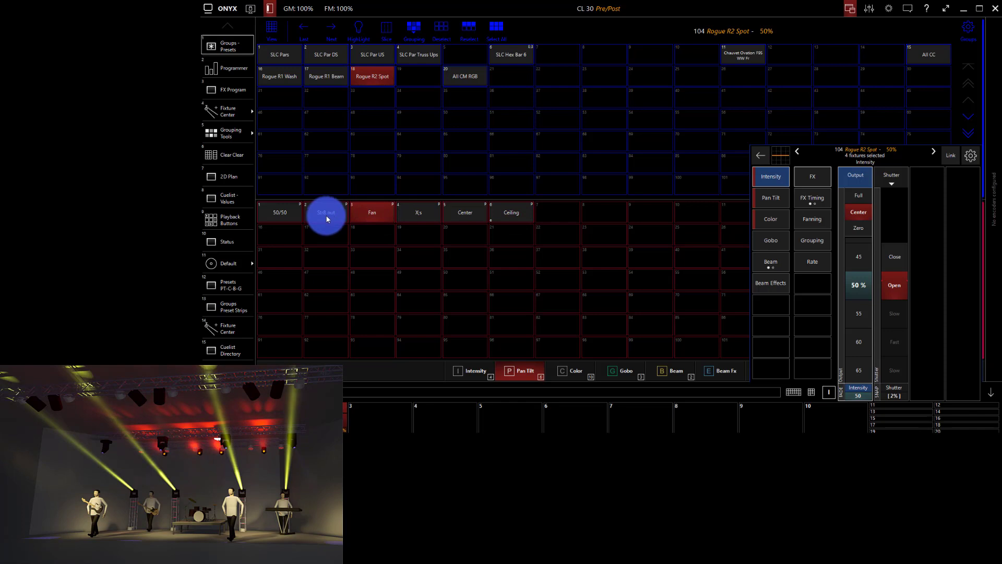
Set the Rogue R2 Spot group and the Rogue R1 Beam group to the Zero intensity preset.
left_click(475, 369)
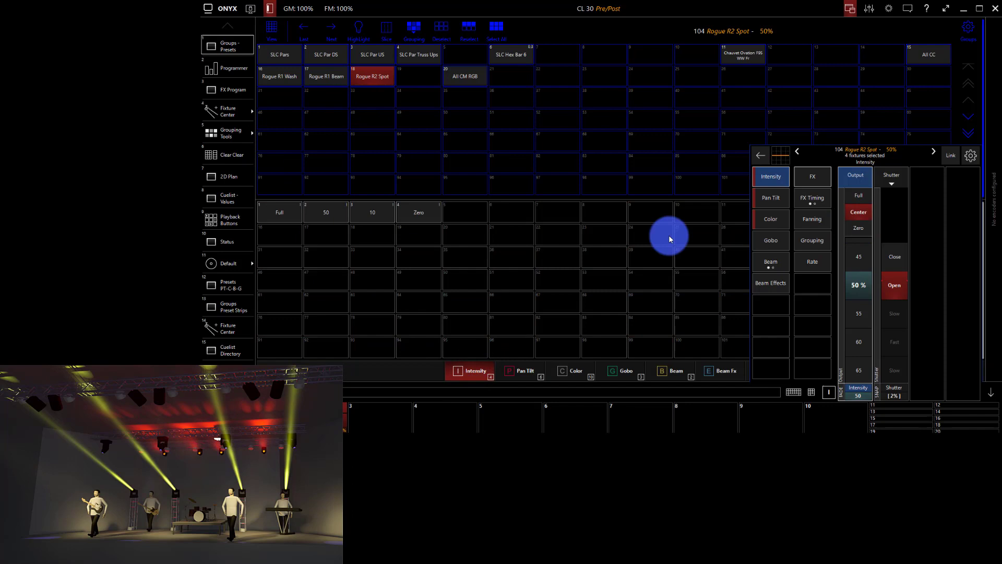
left_click(420, 212)
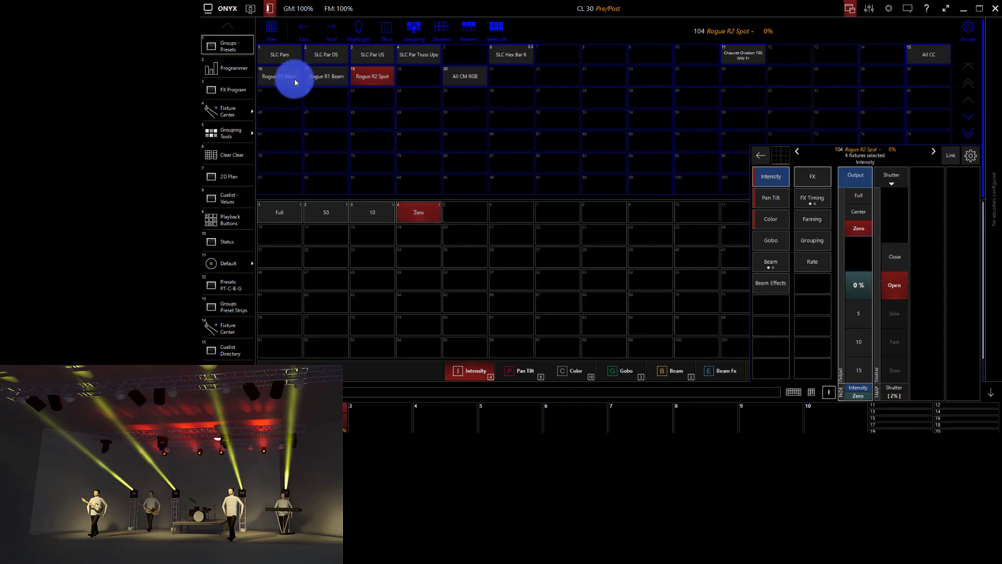
left_click(327, 77)
left_click(420, 211)
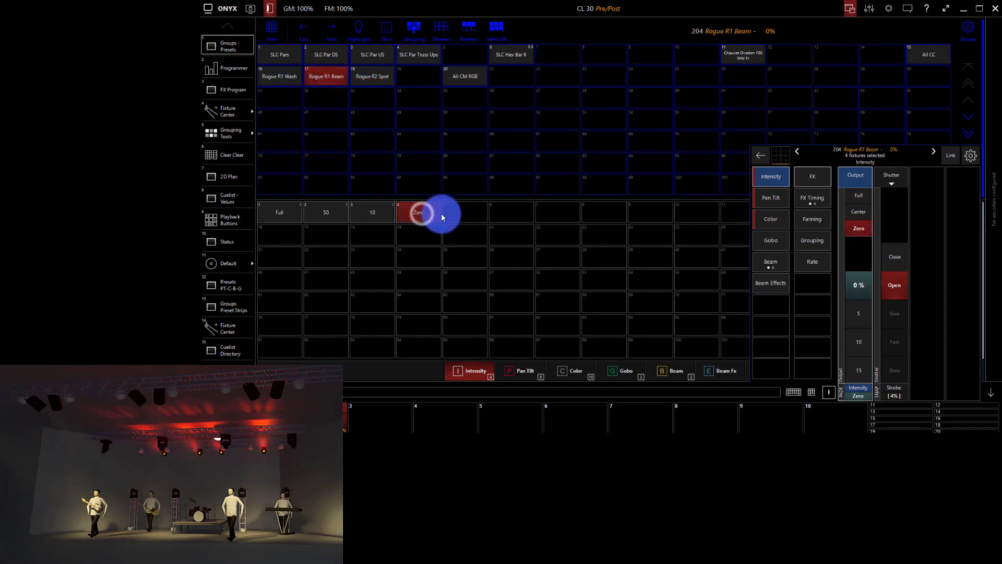
Show the on-screen keypad, check the programmer values, and record the look to playback 3 as a new cuelist named "How Great is Our God".
left_click(811, 392)
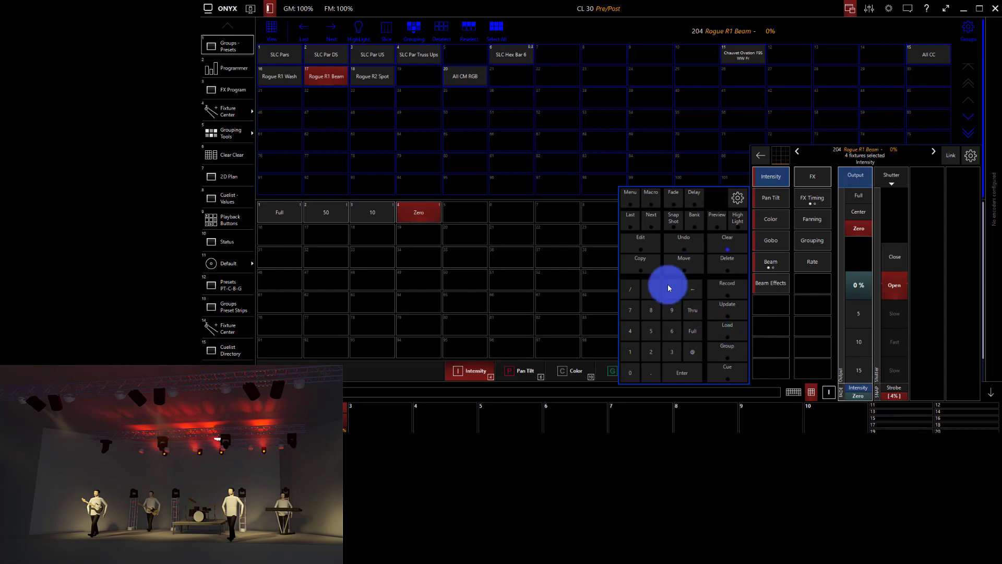
left_click(241, 65)
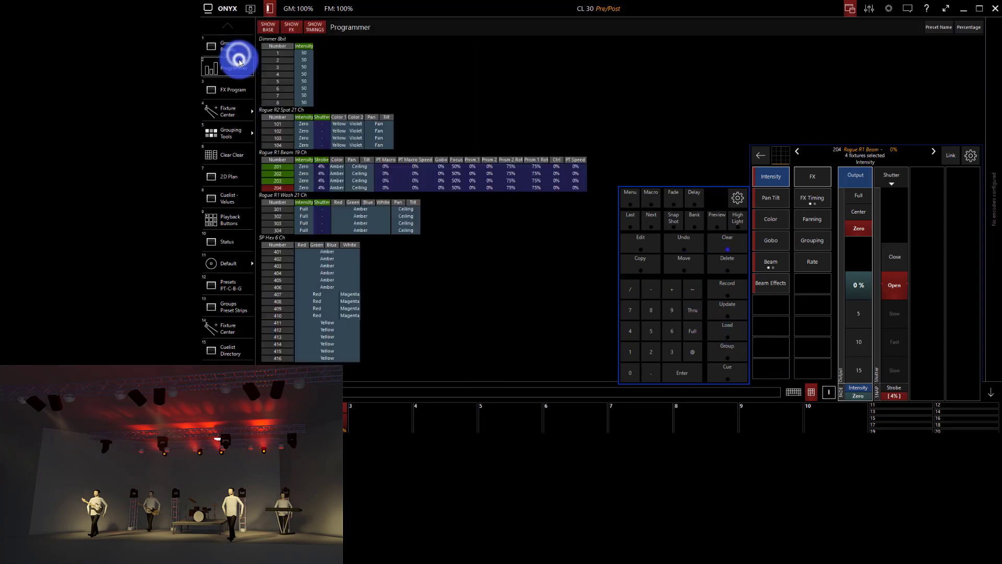
left_click(725, 288)
left_click(366, 415)
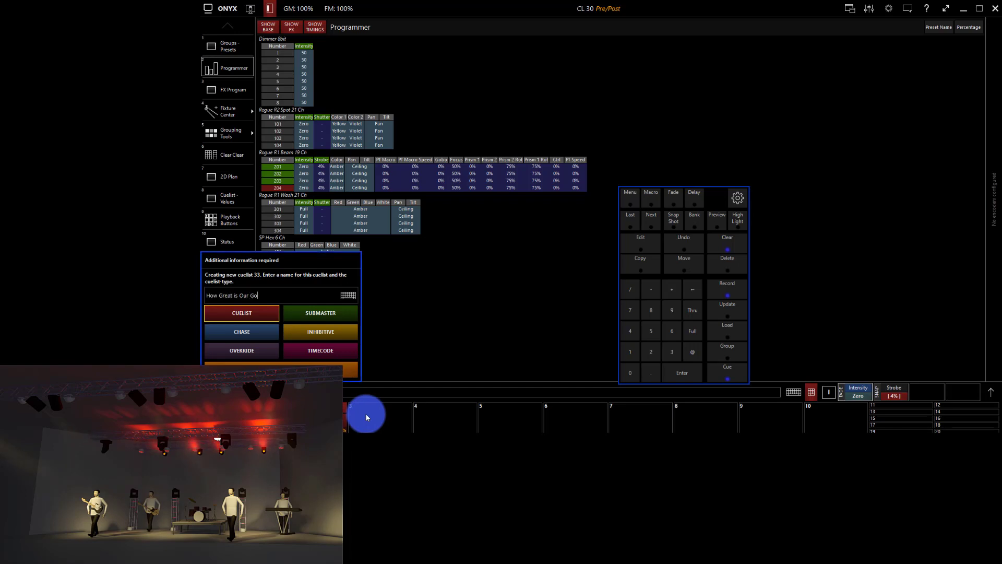
type("d")
key("Return")
left_click(349, 317)
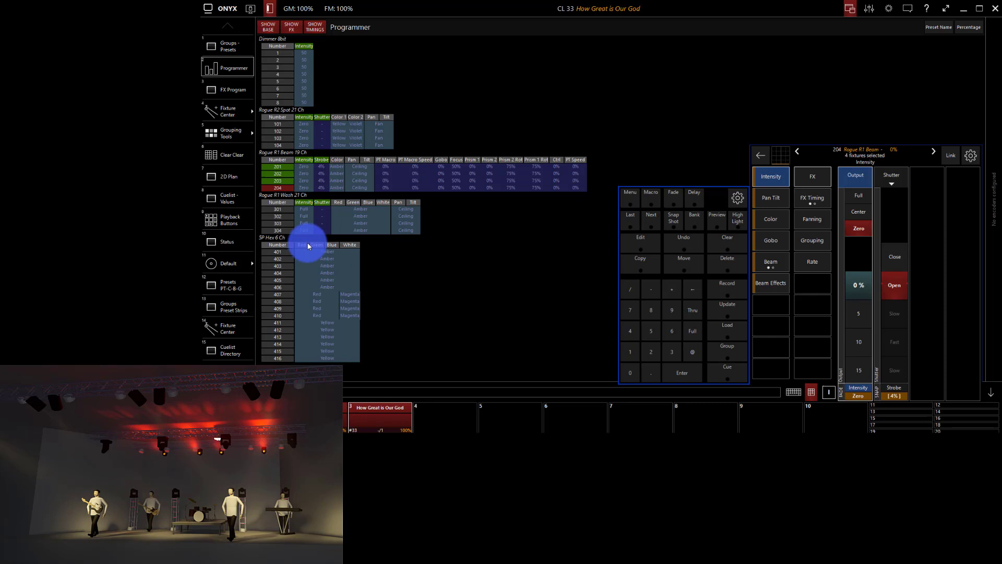
Return to the groups and presets view and set the Rogue R2 Spot group to Full intensity.
left_click(237, 47)
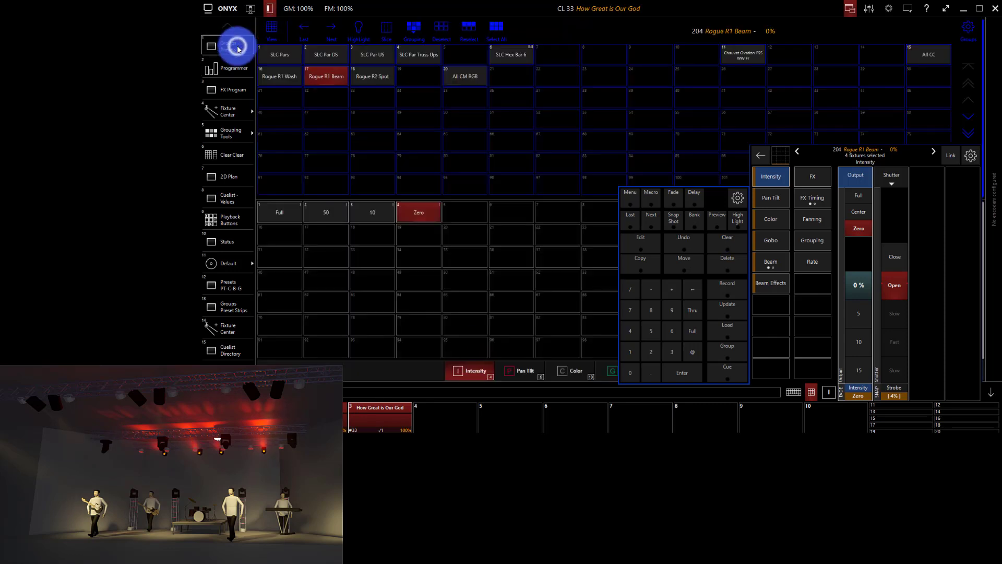
left_click(703, 201)
left_click(776, 242)
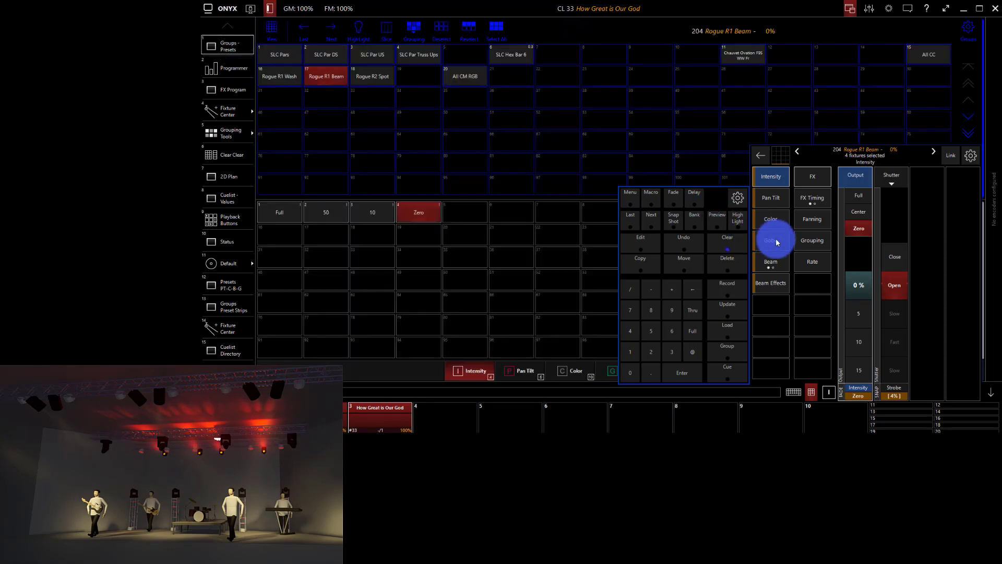
mouse_move(777, 242)
left_mouse_down()
mouse_move(754, 252)
mouse_move(790, 239)
mouse_move(424, 143)
mouse_move(360, 84)
left_mouse_up()
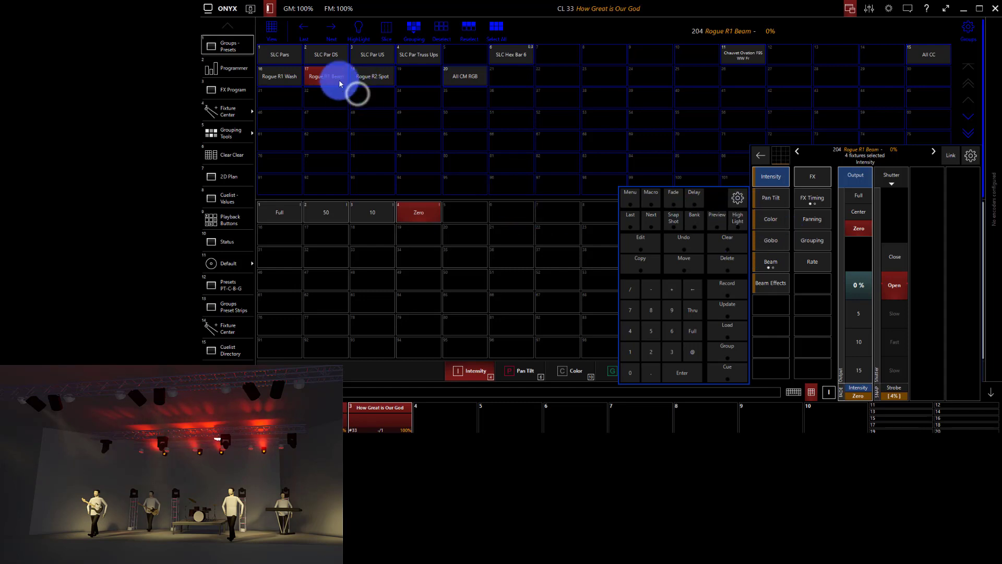
left_click(362, 77)
left_click(285, 216)
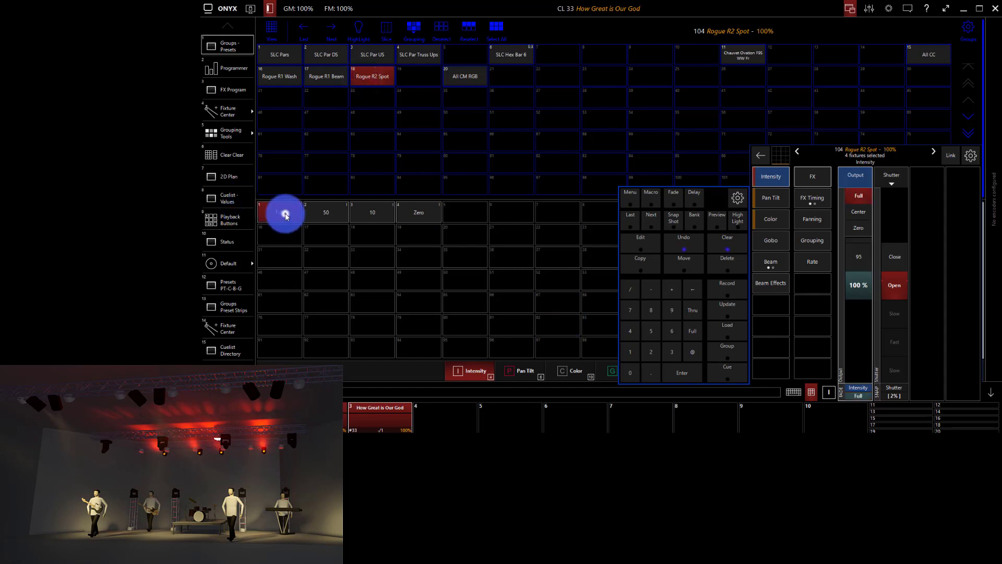
left_click(456, 176)
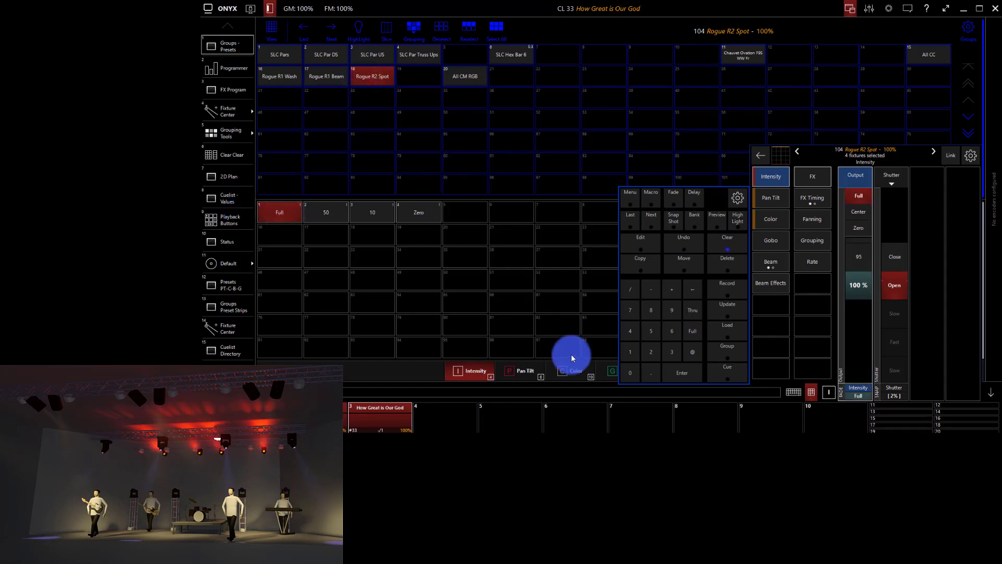
Apply the Gb 2 gobo preset to the Rogue R2 Spot group and return to the intensity presets.
left_click(574, 371)
left_click(605, 373)
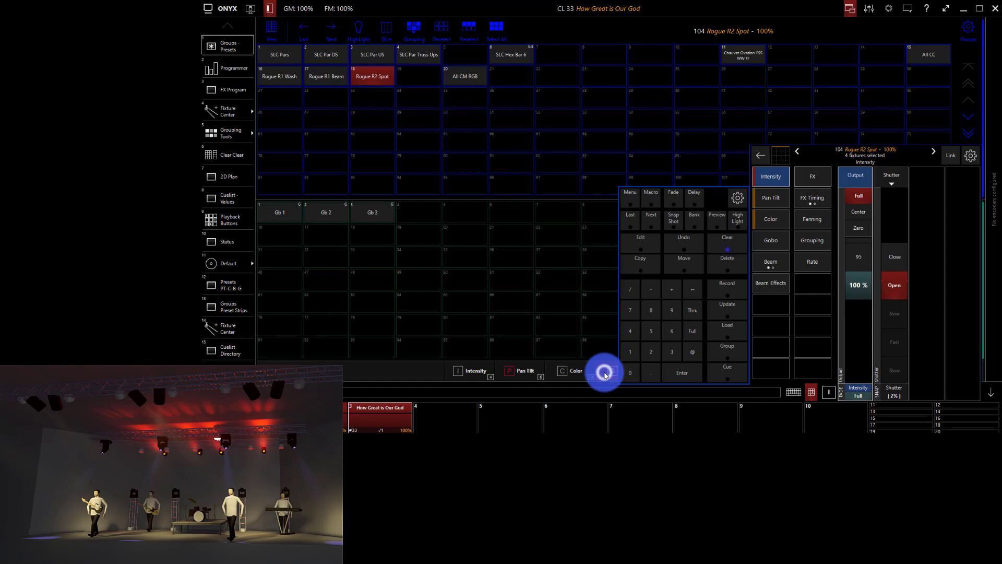
left_click(314, 217)
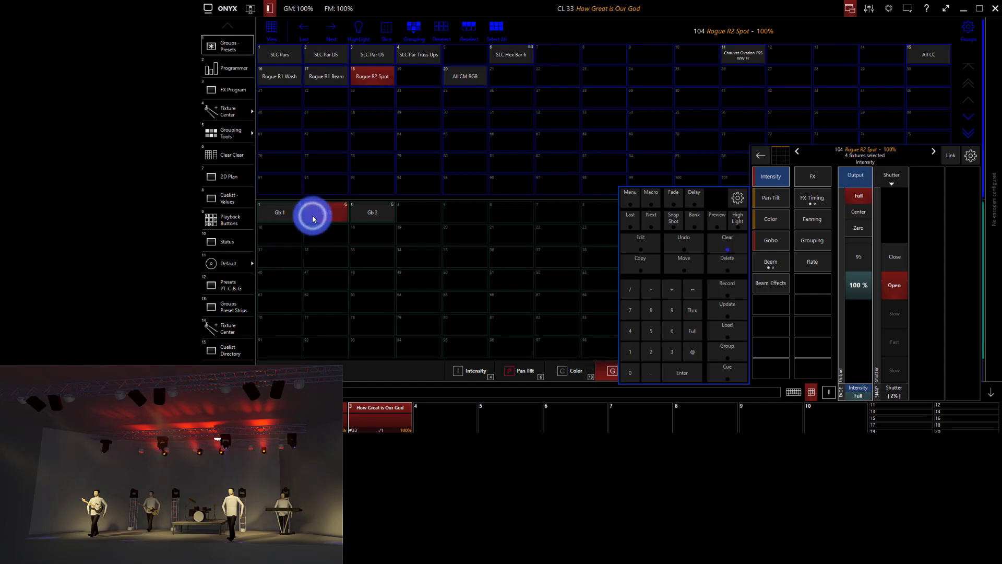
left_click(476, 371)
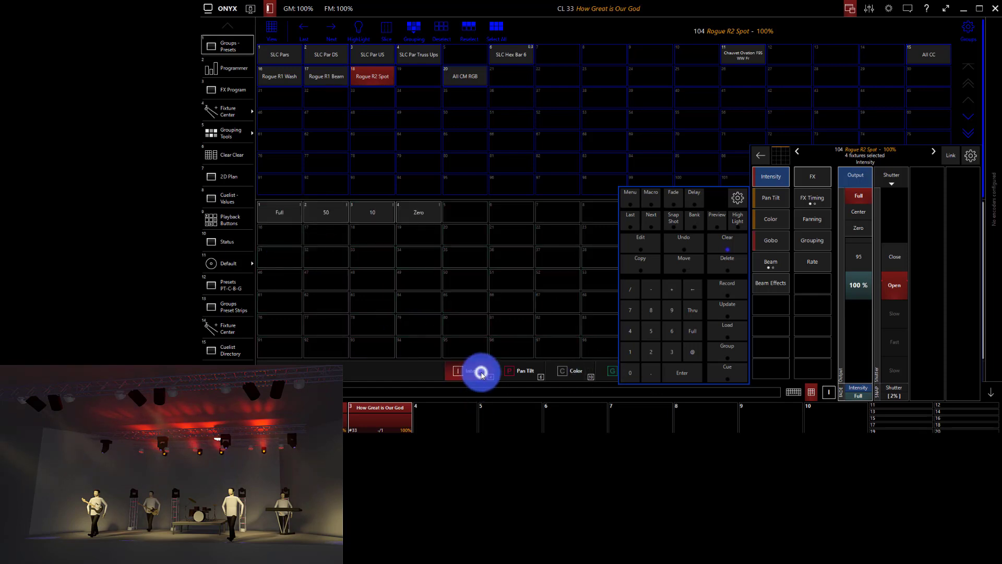
Record the changed look as another cue on the "How Great is Our God" playback and open its cuelist values.
left_click(728, 292)
left_click(392, 420)
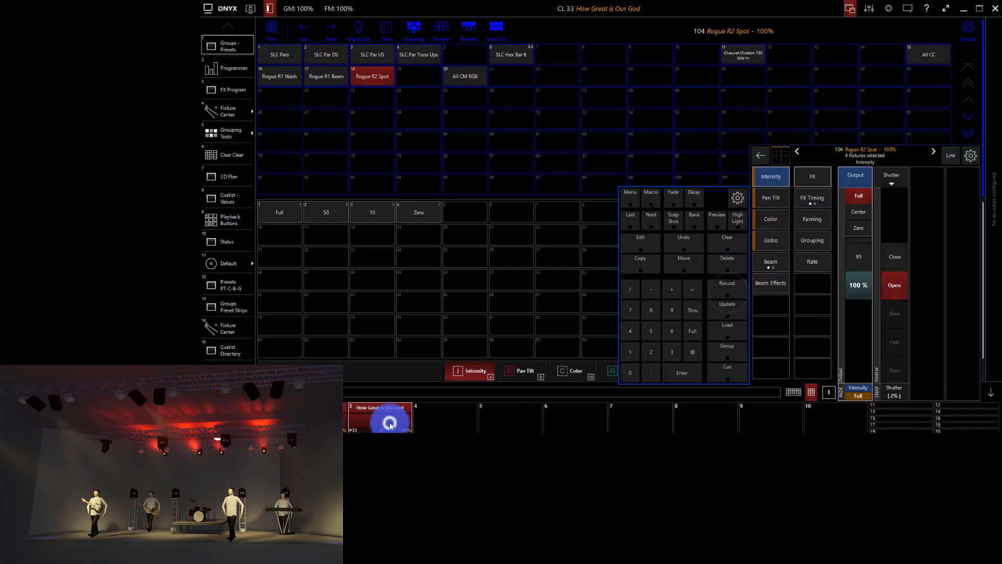
left_click(232, 155)
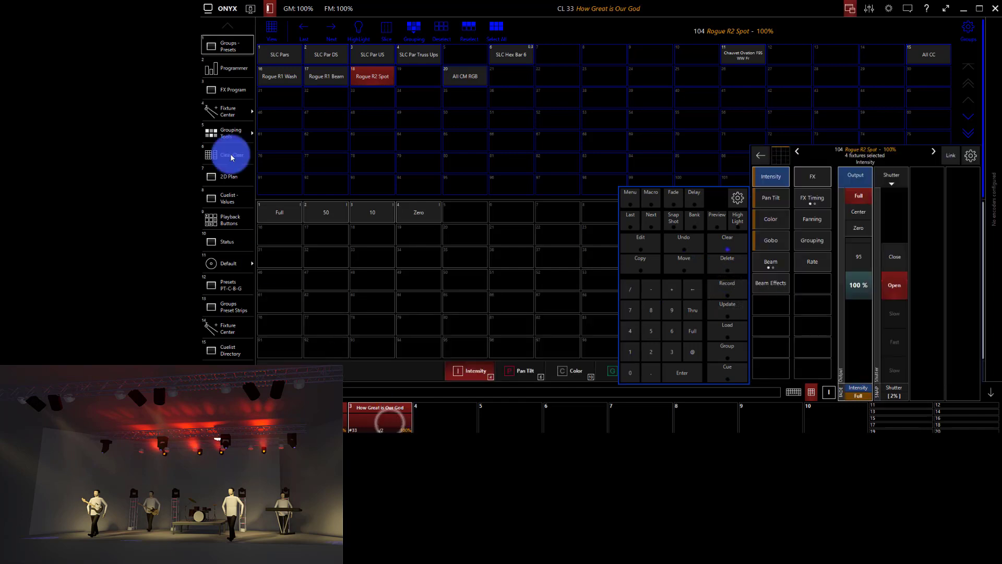
left_click(240, 197)
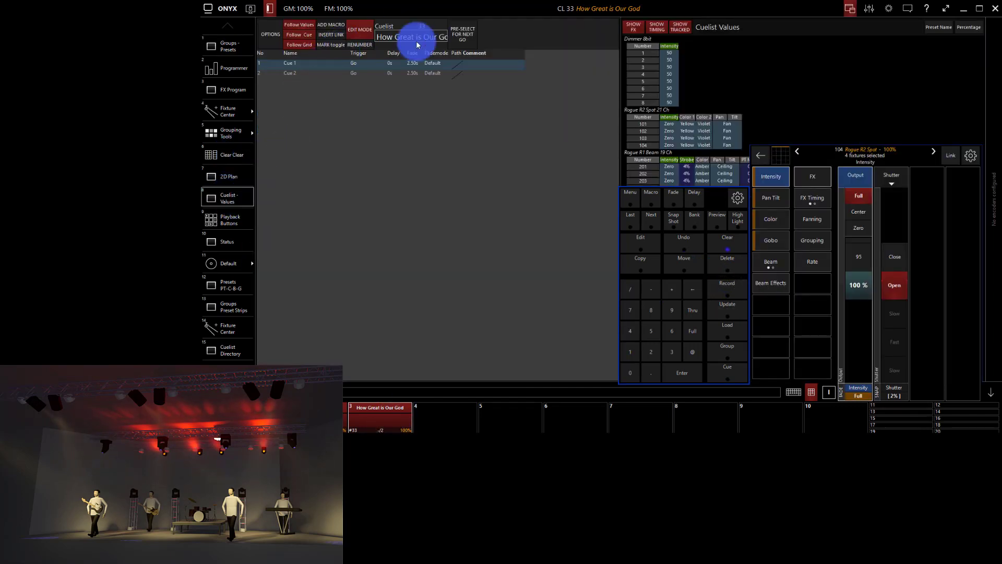
Name the first cue "Intro/Verse" and the second cue "PreChorus" in the cuelist.
left_click(290, 65)
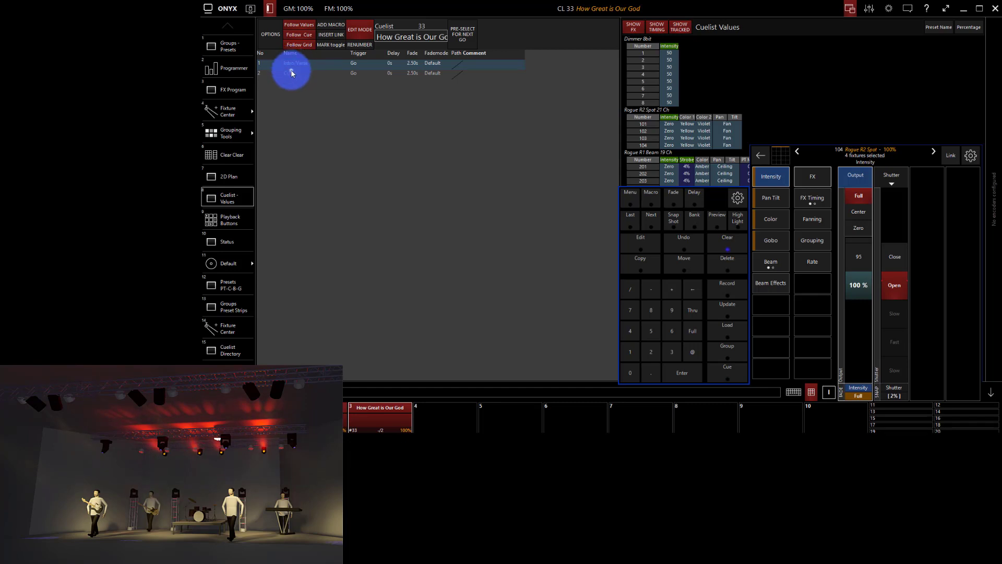
left_click(291, 73)
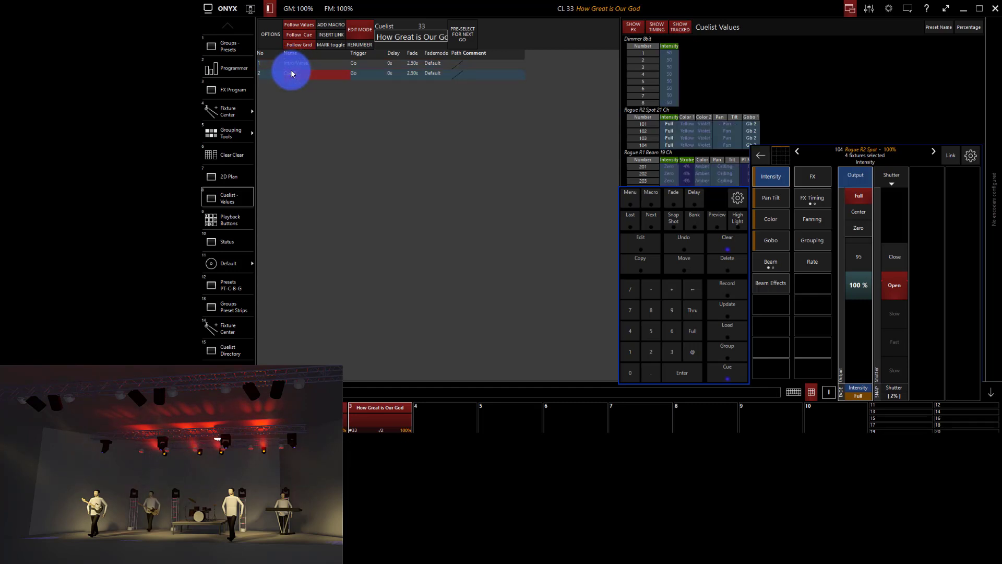
key("Up")
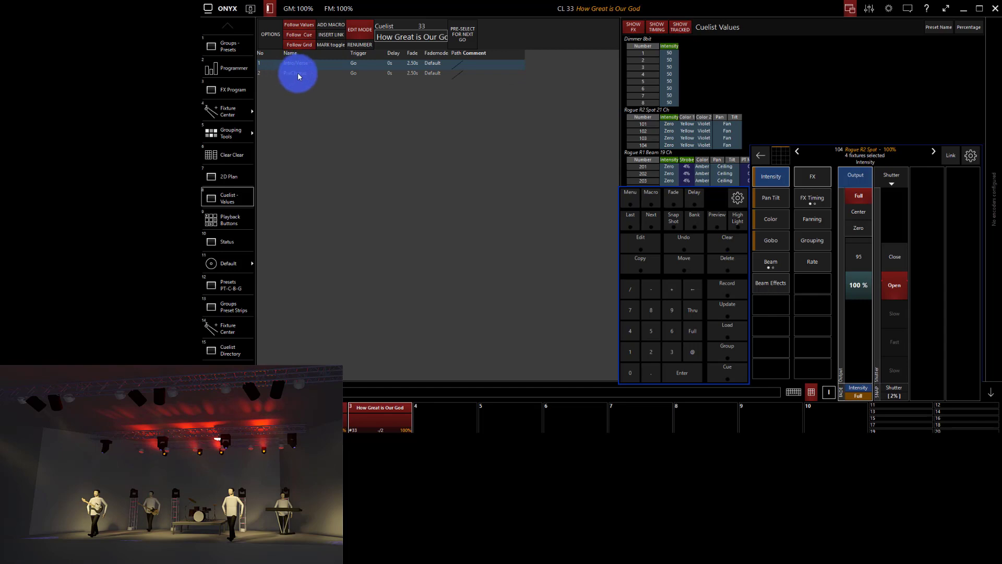
left_click(298, 76)
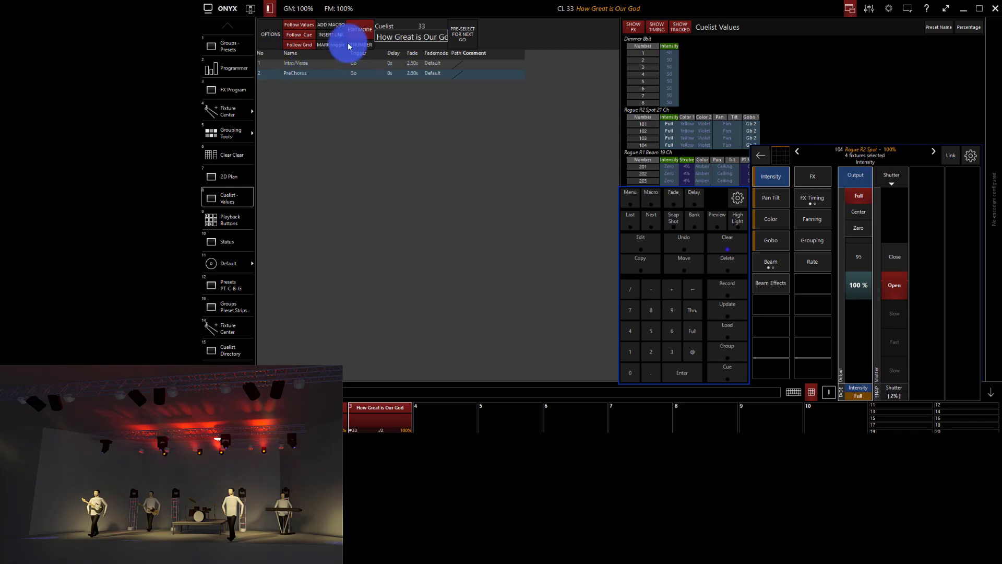
Rename the second cue "Pre-Chorus AFTER Line goes here" and leave the cuelist's edit mode.
left_click(316, 73)
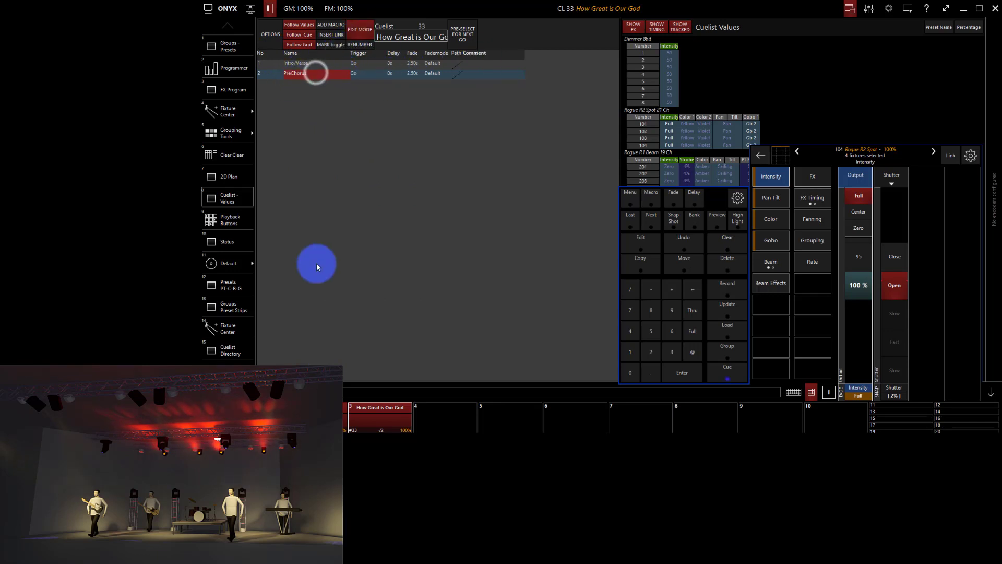
left_click(359, 407)
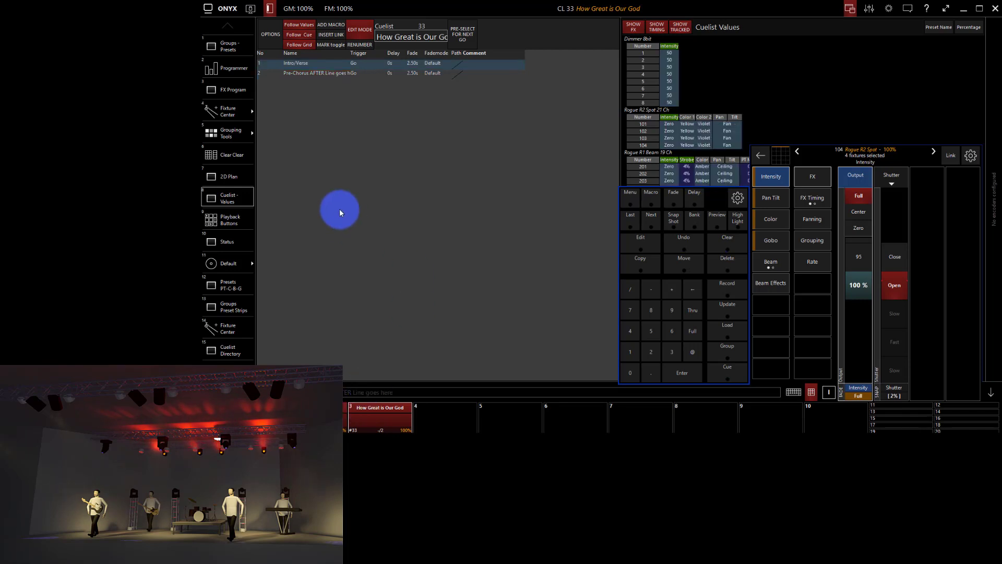
left_click(360, 24)
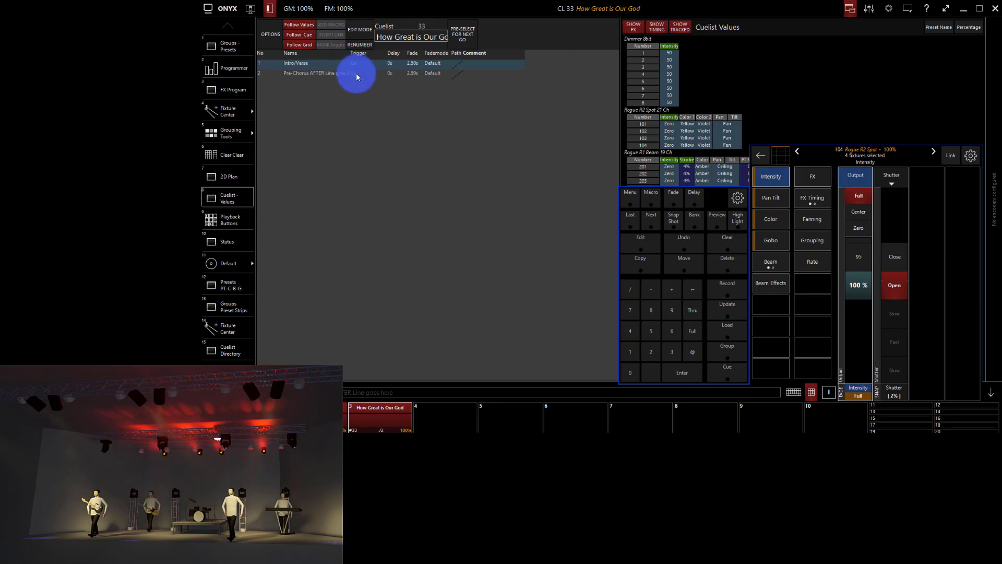
Select the Rogue R1 Wash, Rogue R1 Beam and Rogue R2 Spot groups together and apply the CTO color preset.
left_click(227, 46)
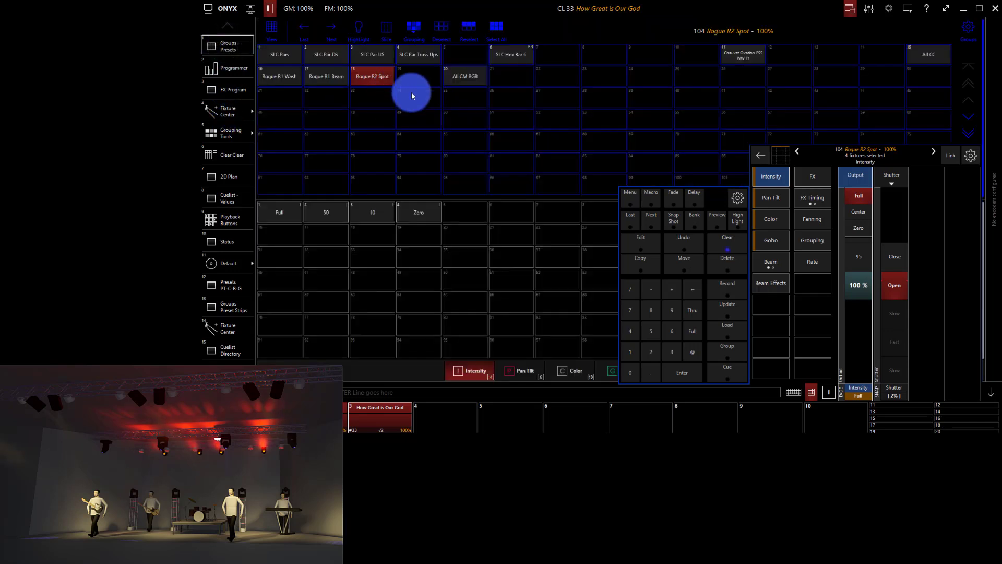
left_click(340, 78)
left_click(300, 78)
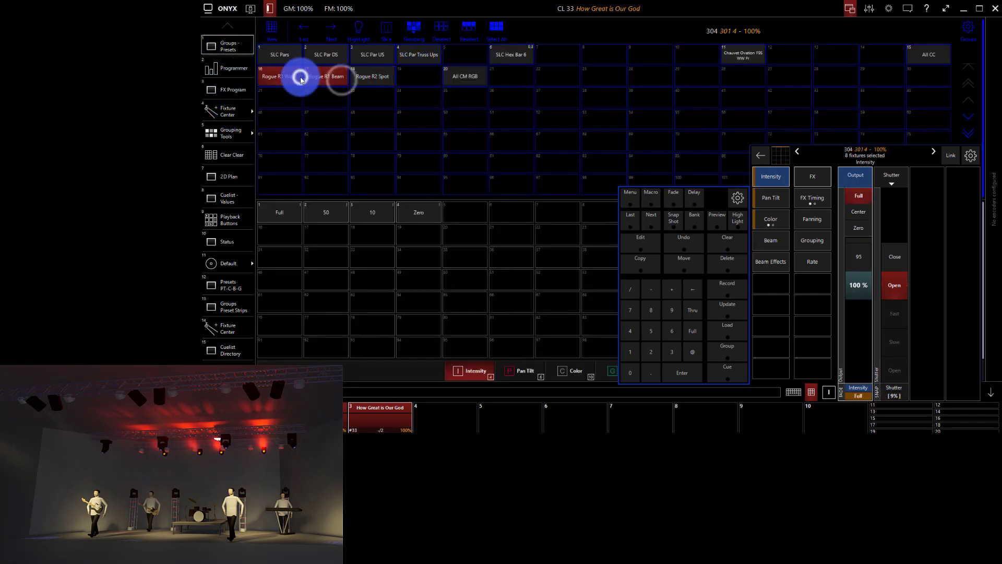
left_click(336, 79)
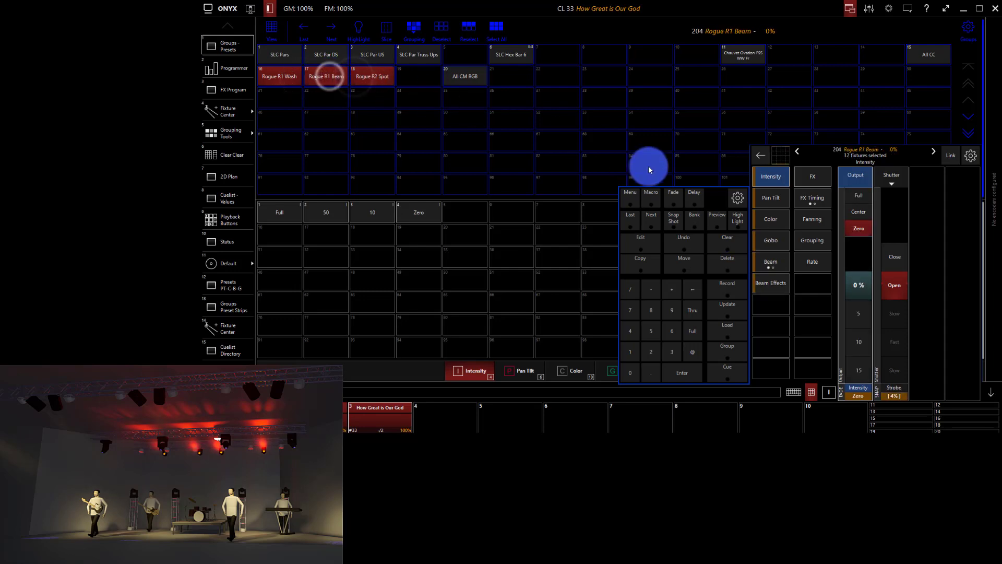
left_click(560, 372)
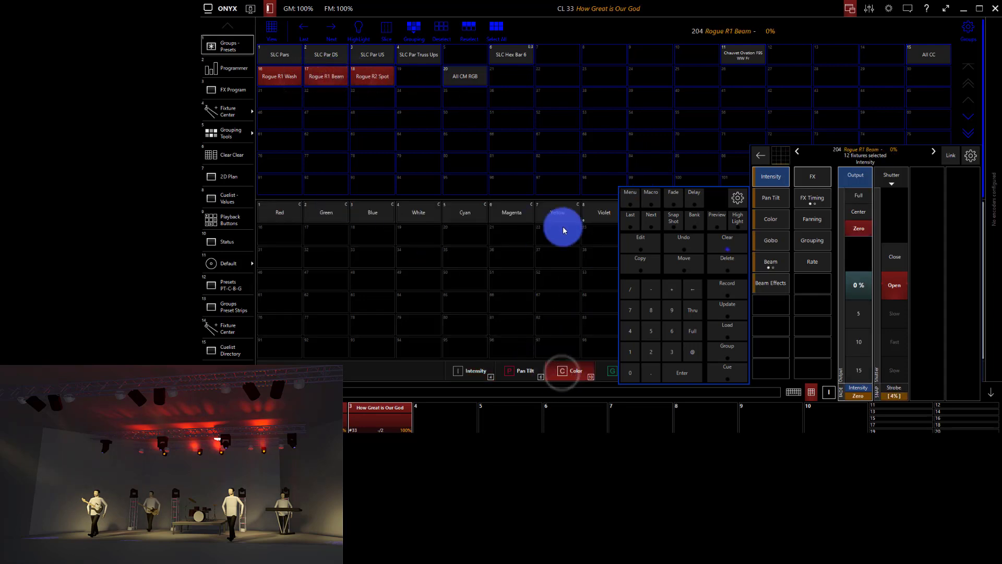
left_click(811, 391)
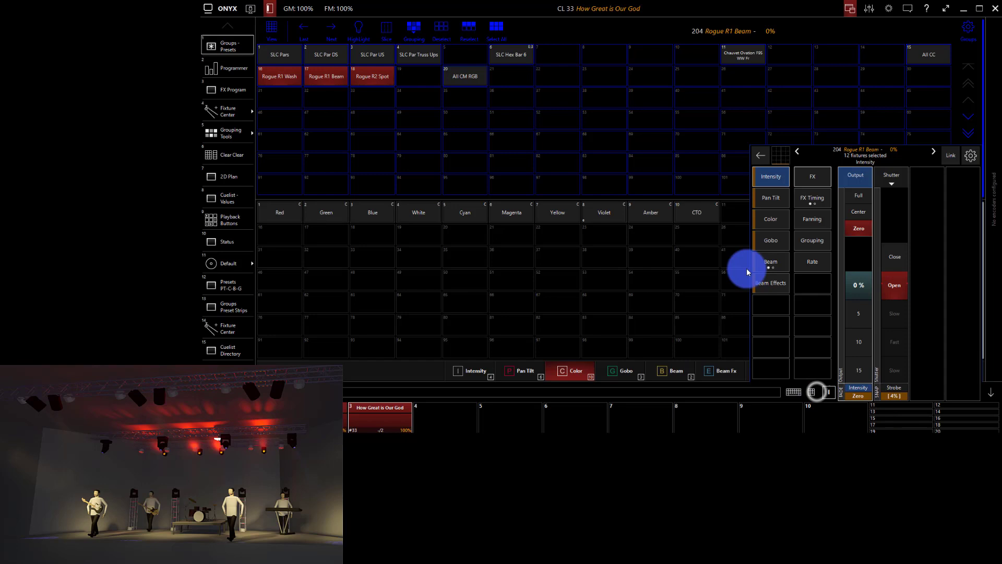
left_click(698, 214)
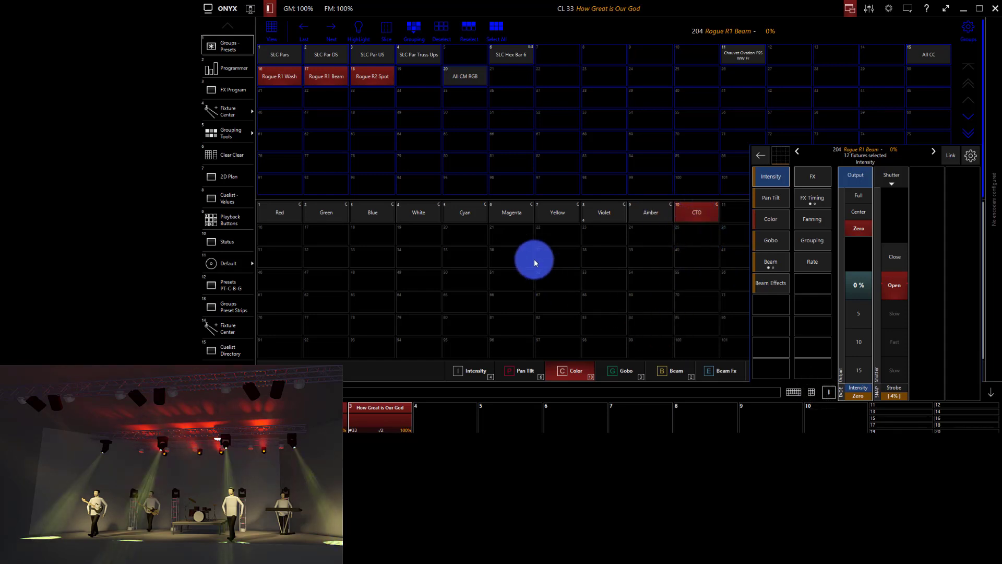
Apply the Ceiling pan/tilt preset to the three selected Rogue groups.
left_click(512, 377)
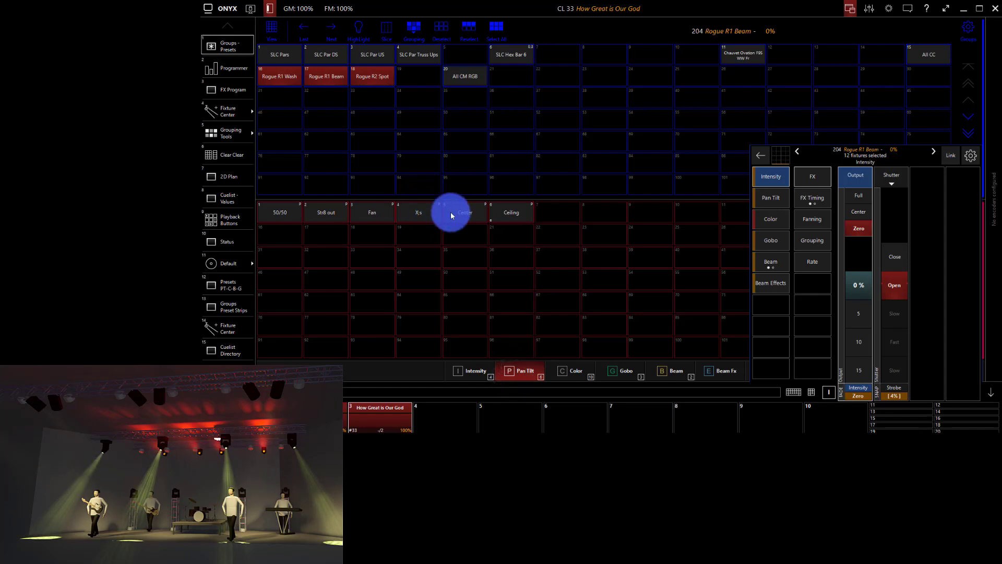
left_click_drag(452, 216, 491, 223)
left_click(505, 215)
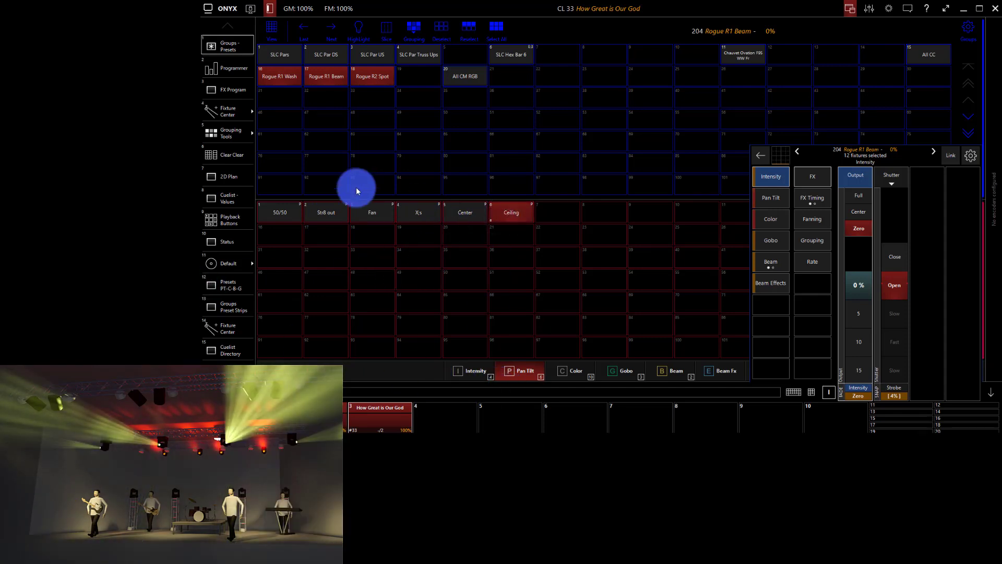
Select the SLC Pars group and set the FX Swing on its Green channel to Maximum.
left_click(284, 58)
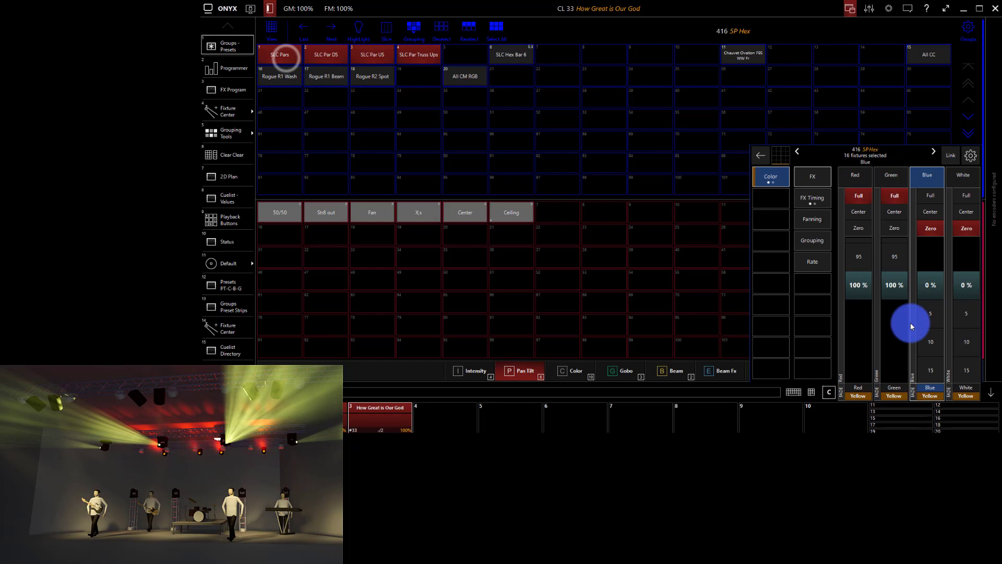
left_click(897, 177)
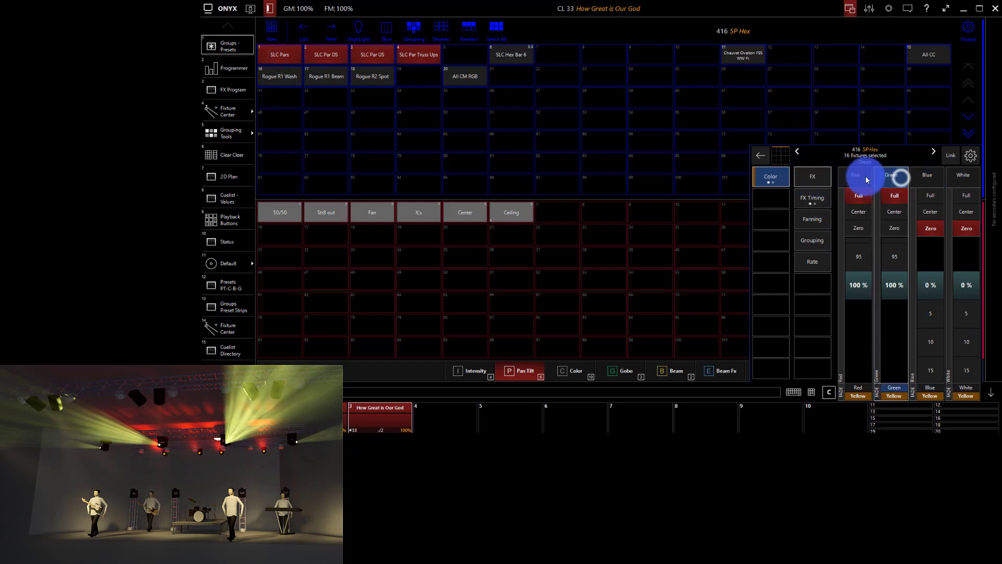
left_click(809, 177)
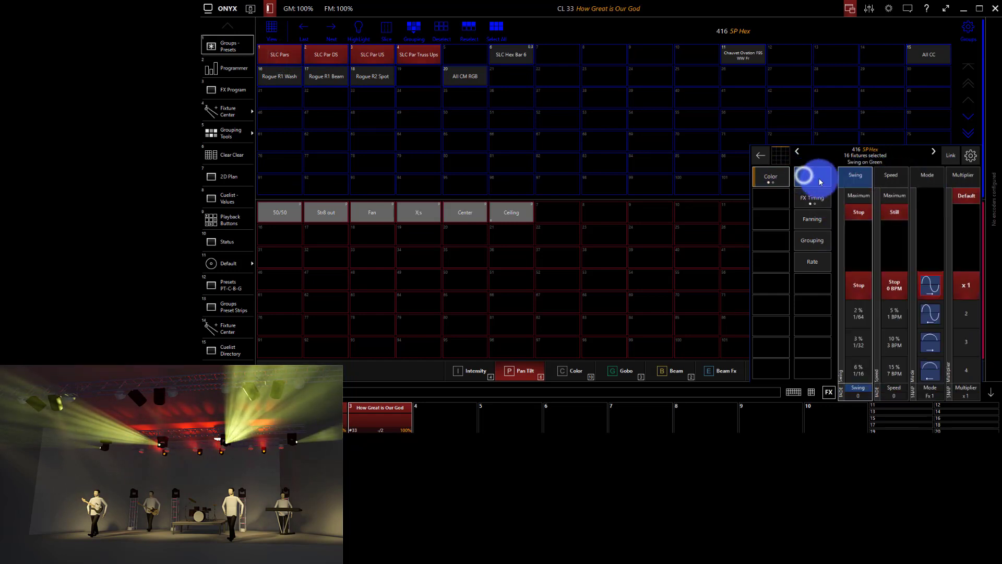
left_click(859, 195)
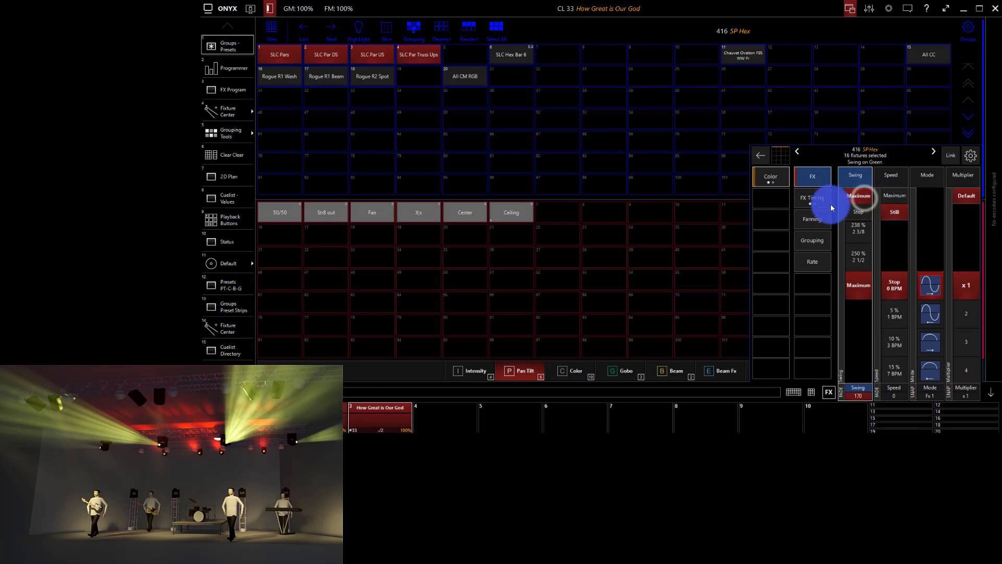
Set the FX Swing on the pars' Blue channel to Maximum and its Speed to 85%.
left_click(771, 176)
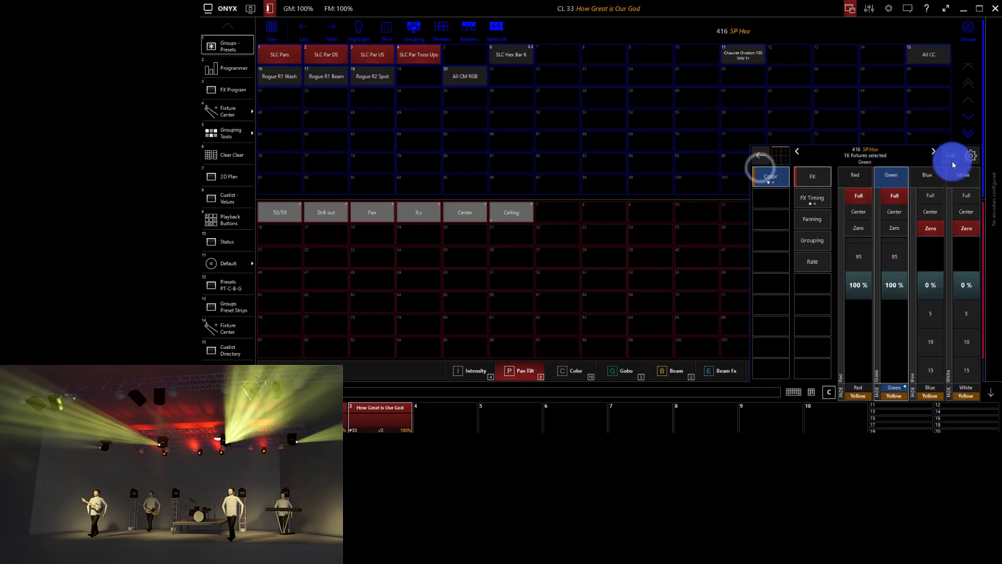
left_click(942, 184)
left_click(821, 176)
left_click(851, 195)
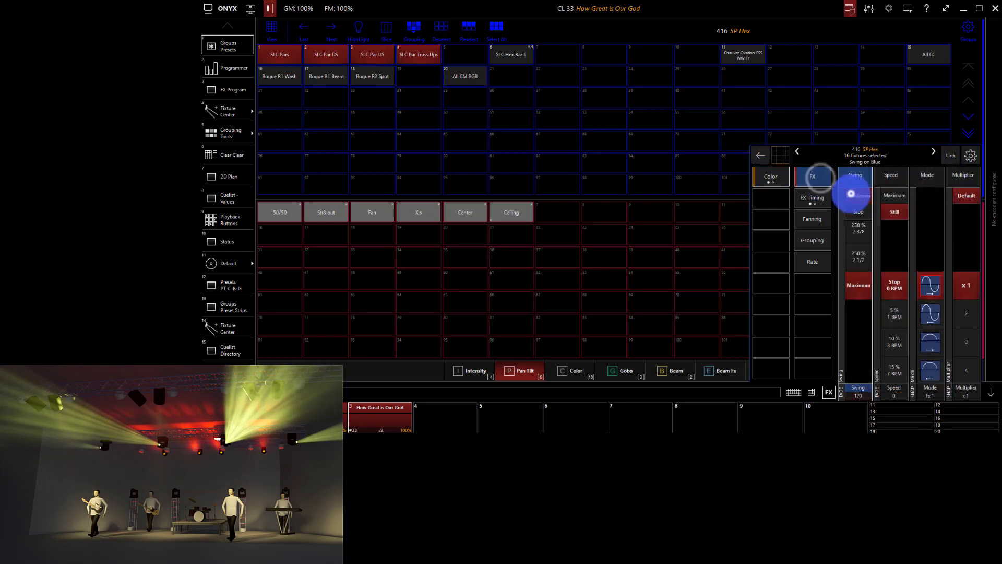
scroll(909, 342, "down", 16)
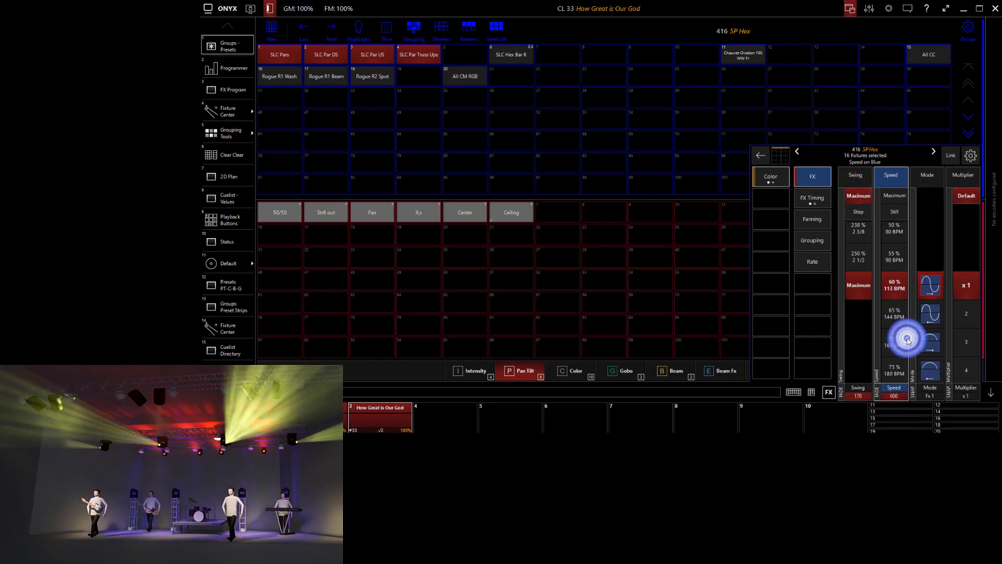
left_click_drag(908, 341, 893, 261)
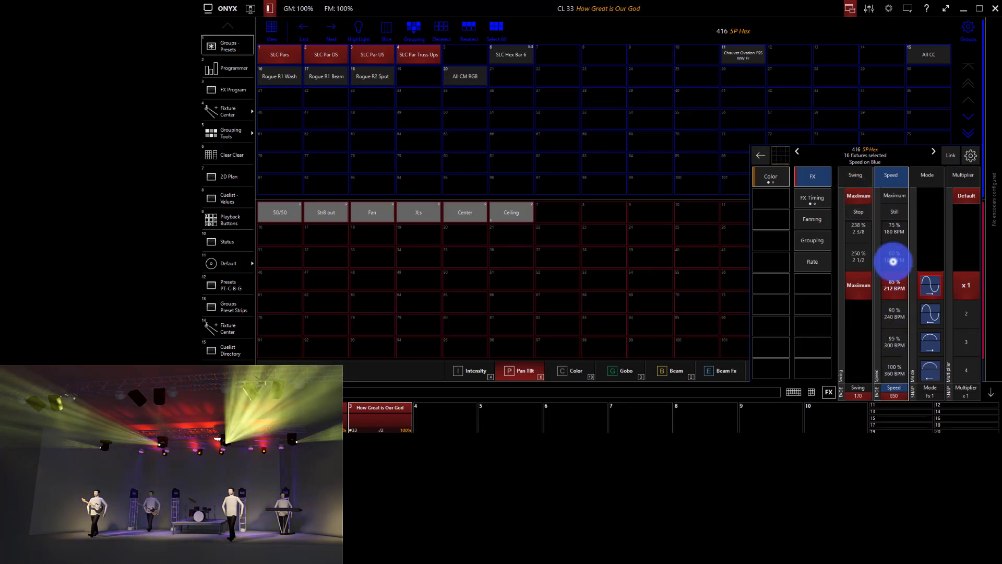
Set the Blue effect's Wave per X to 16 and its Speed to 35% (38 BPM).
left_click(822, 198)
left_click(861, 199)
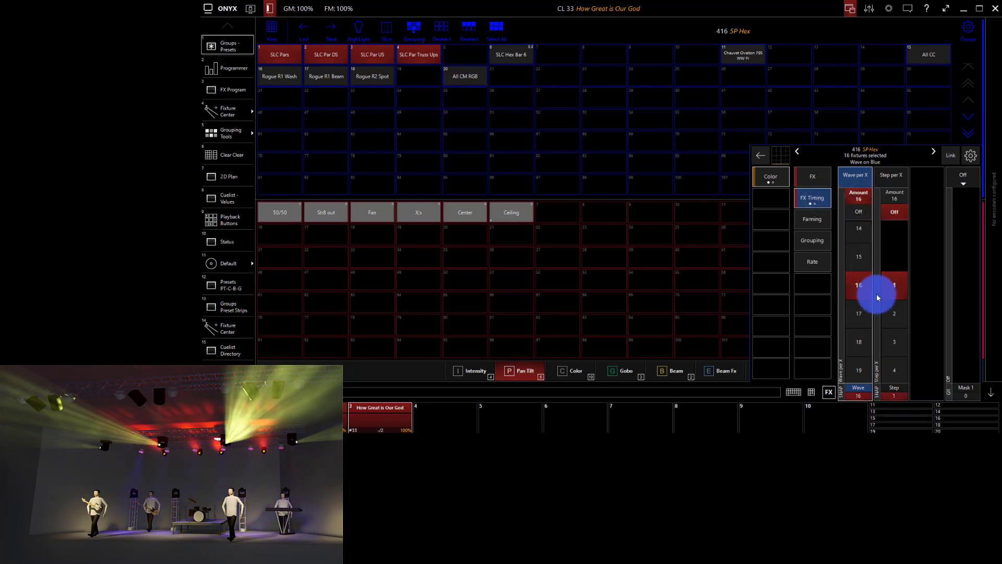
left_click(814, 175)
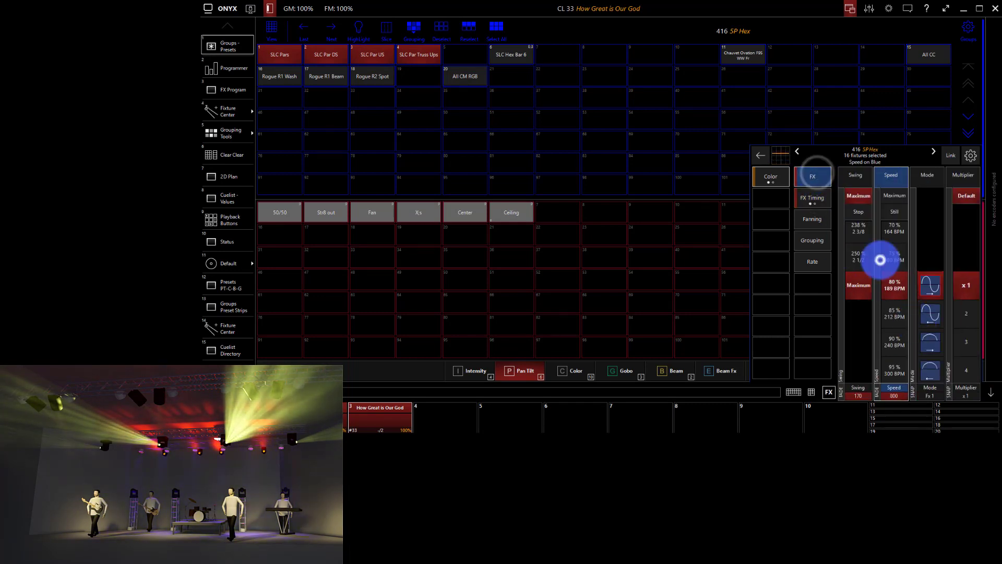
left_click_drag(880, 259, 896, 264)
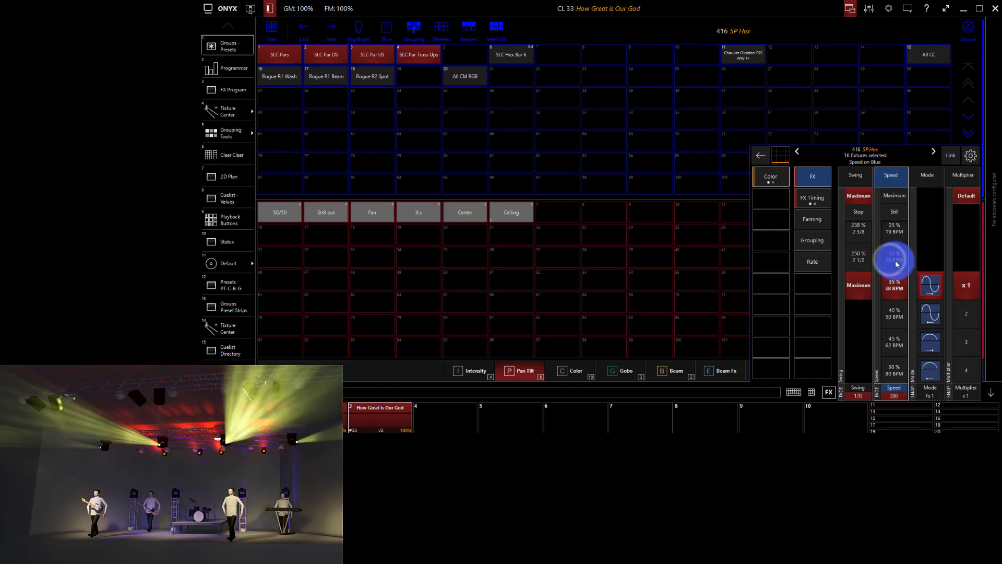
Set the Blue effect's timing mask to Mirror per X and its Wave per X to 2.
left_click(809, 204)
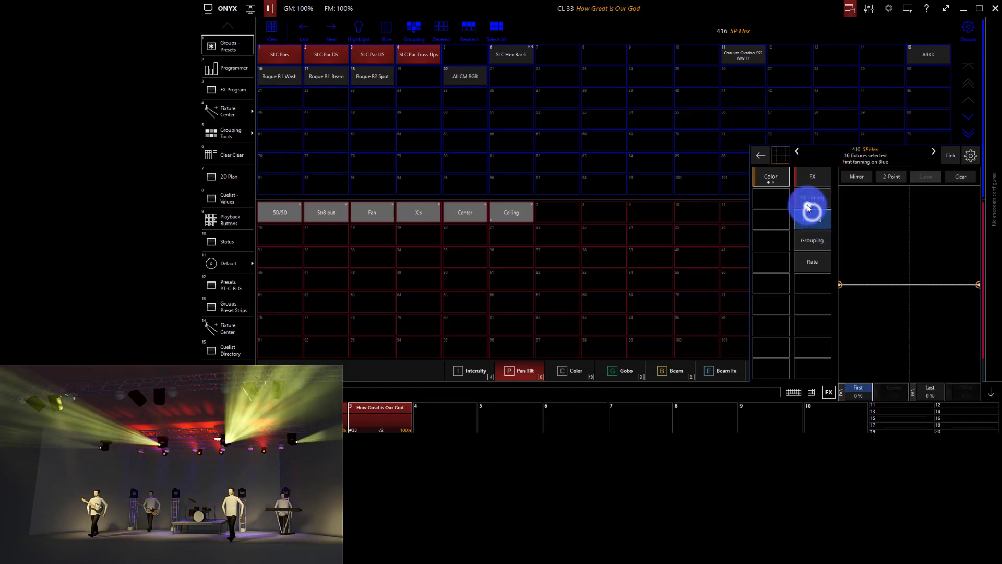
left_click(961, 175)
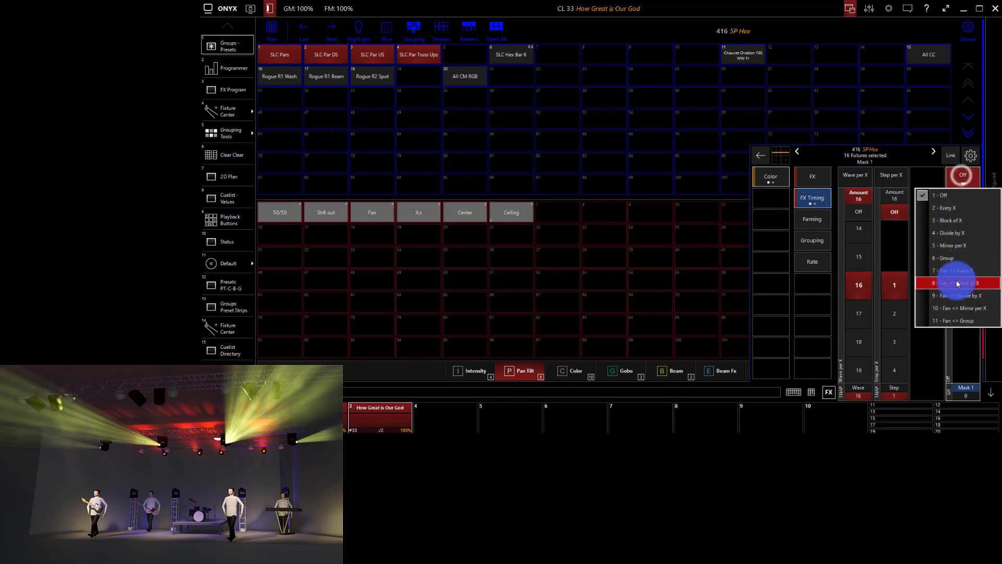
left_click(958, 252)
left_click(853, 198)
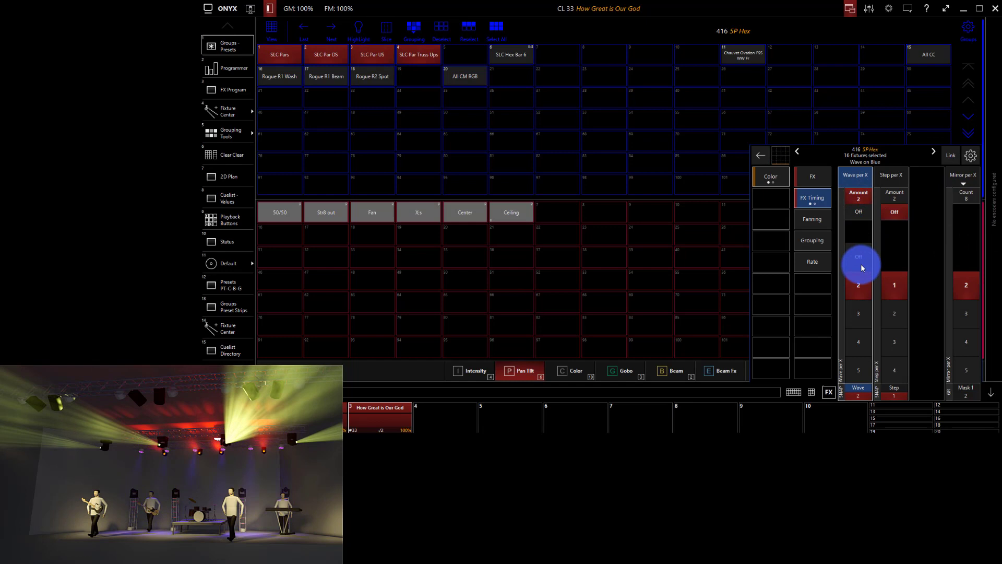
left_click(865, 283)
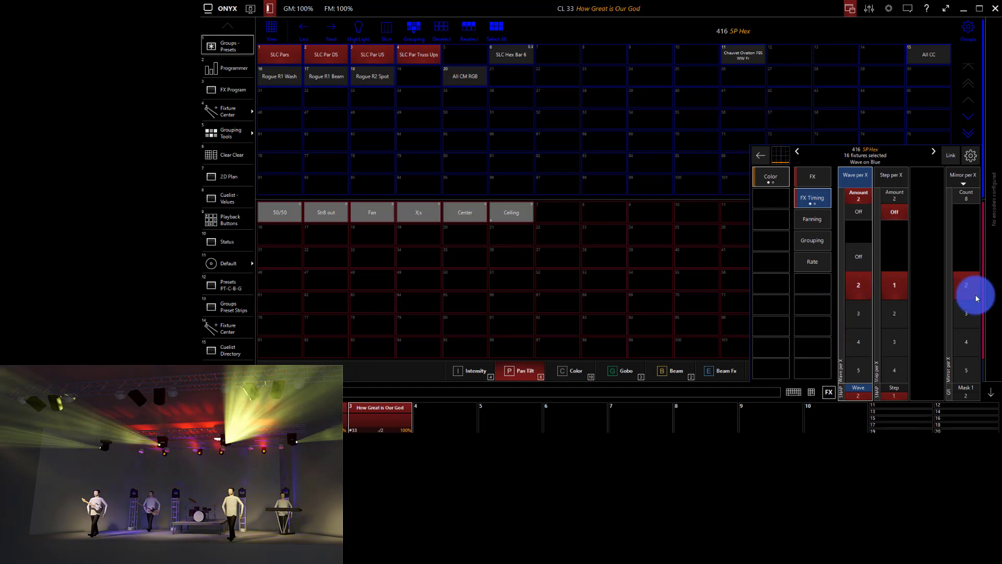
Set the Mirror per X count to 8 and the Blue effect's Wave per X to 8.
left_click(958, 289)
left_click(966, 193)
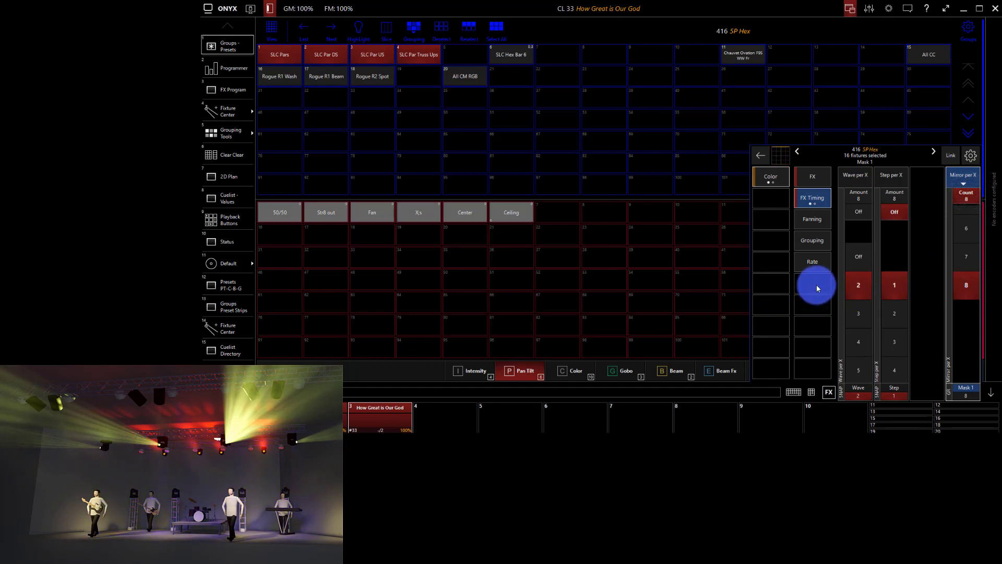
left_click(854, 198)
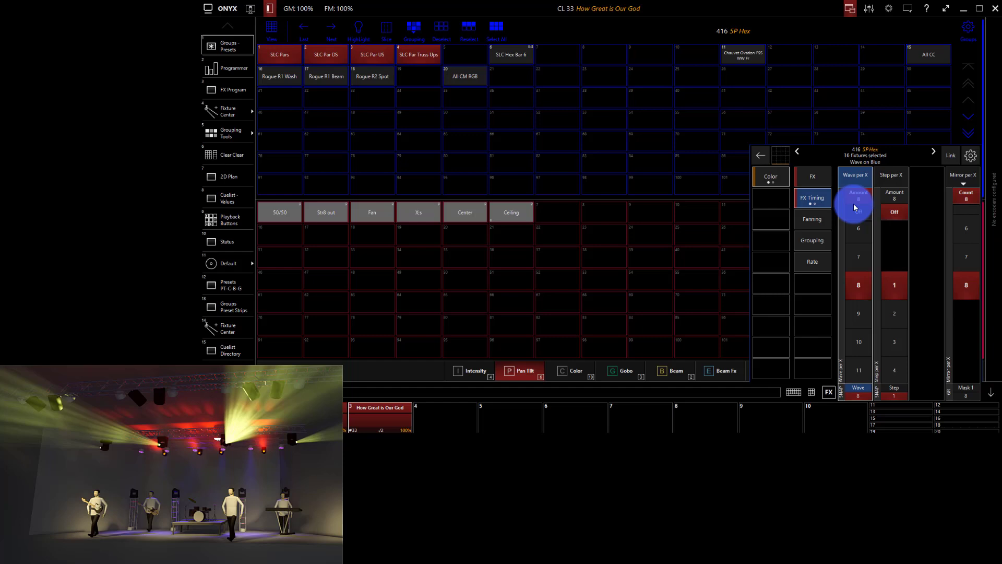
left_click(802, 205)
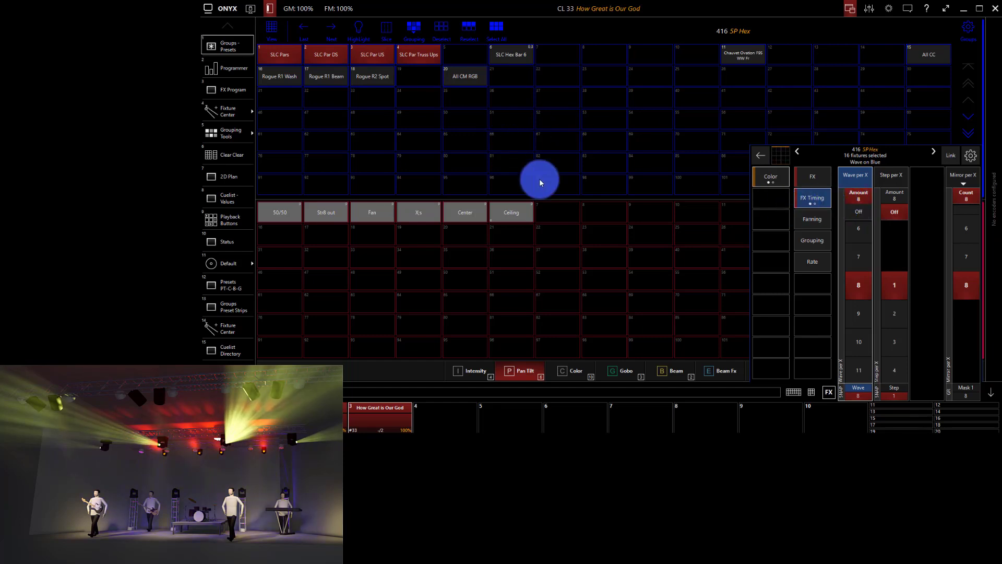
Record the look as the next cue on the "How Great is Our God" playback and select cue 3 in its cuelist values.
left_click(811, 391)
left_click(727, 287)
left_click(393, 415)
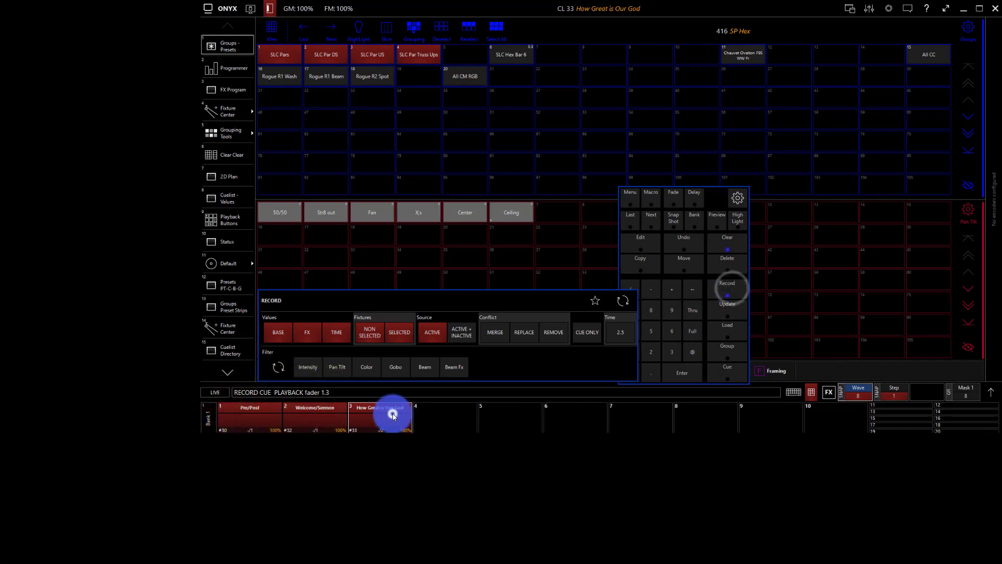
left_click(224, 203)
left_click(310, 83)
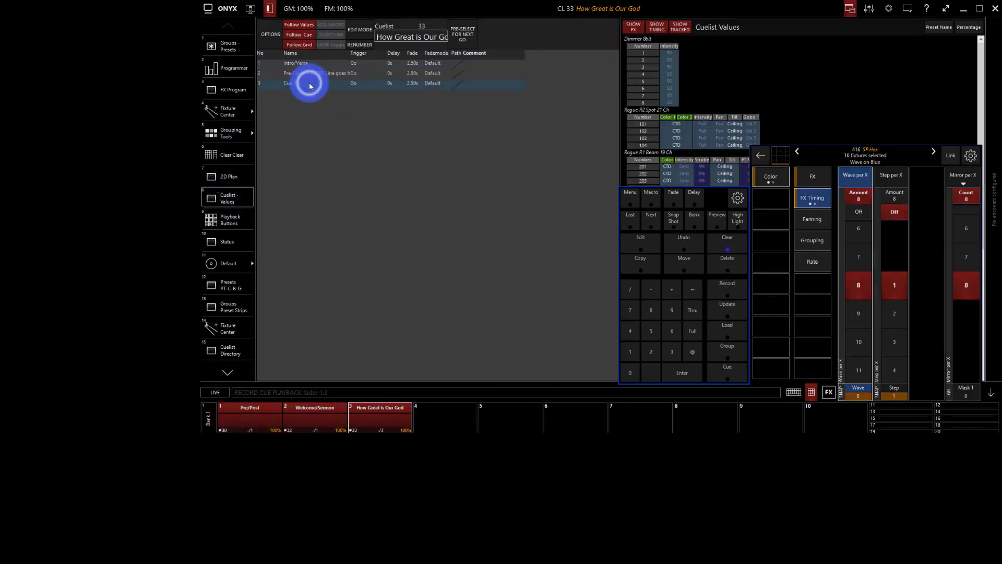
Enable editing of the cuelist and rename cue 3 as "Chorus".
left_click(360, 30)
left_click(289, 76)
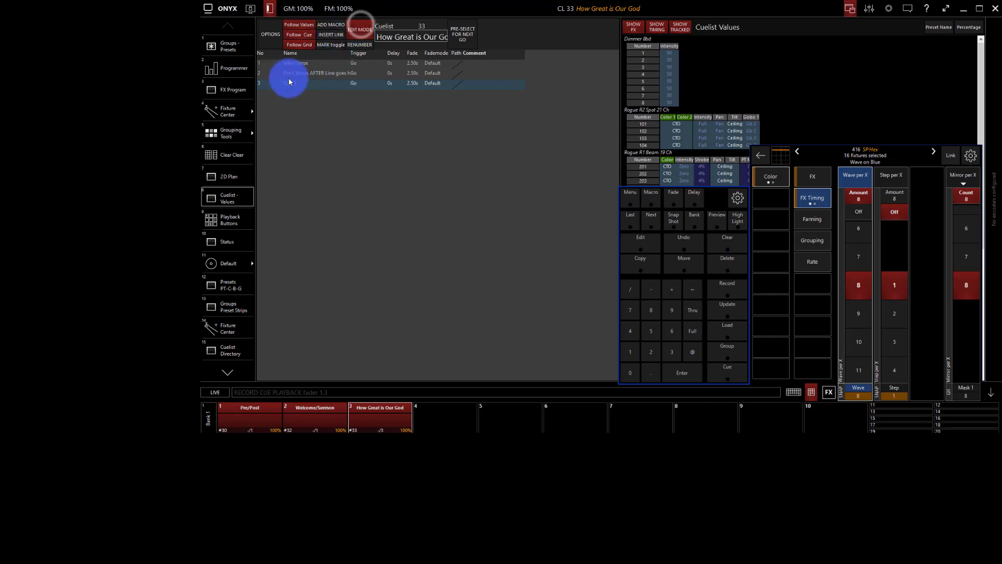
left_click(291, 84)
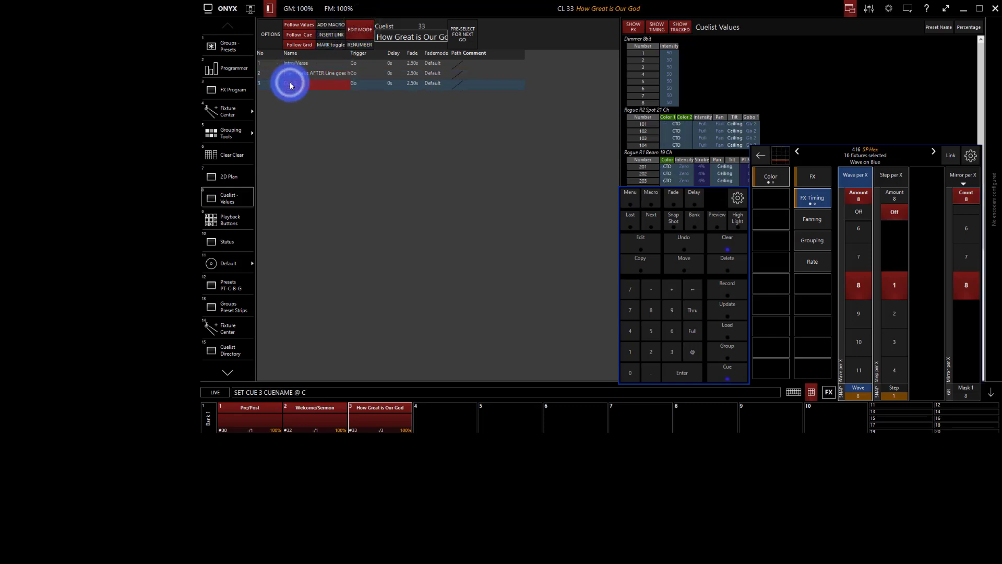
type("Chorus")
key("Return")
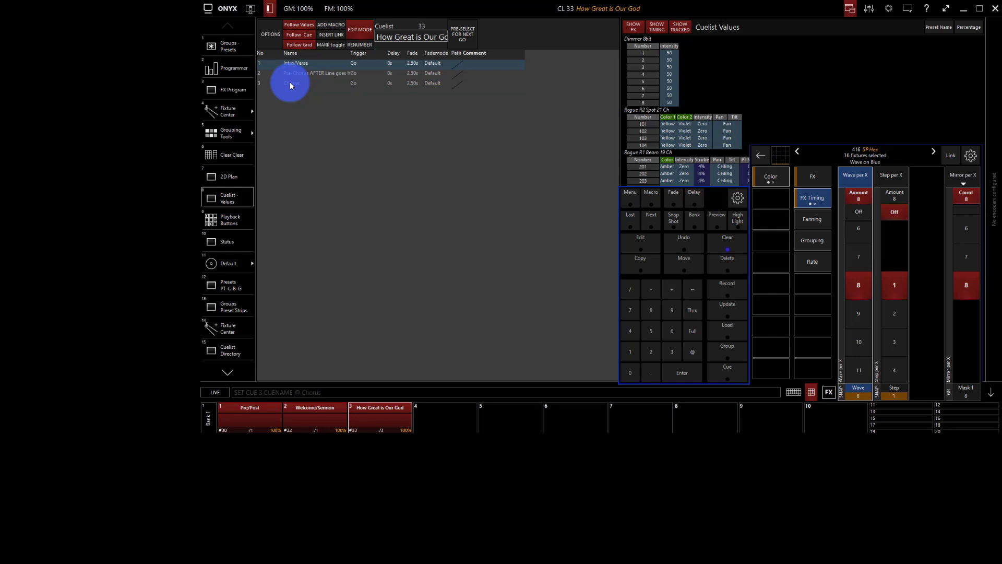
Clear the name of cue 2 and leave the cuelist's edit mode.
left_click(292, 91)
left_click(342, 74)
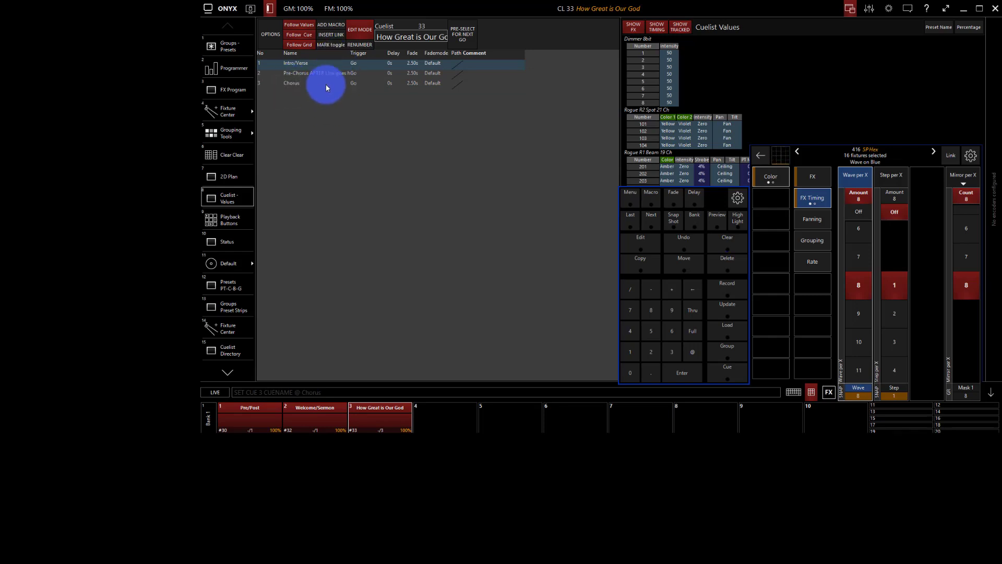
left_click(299, 74)
left_click(360, 30)
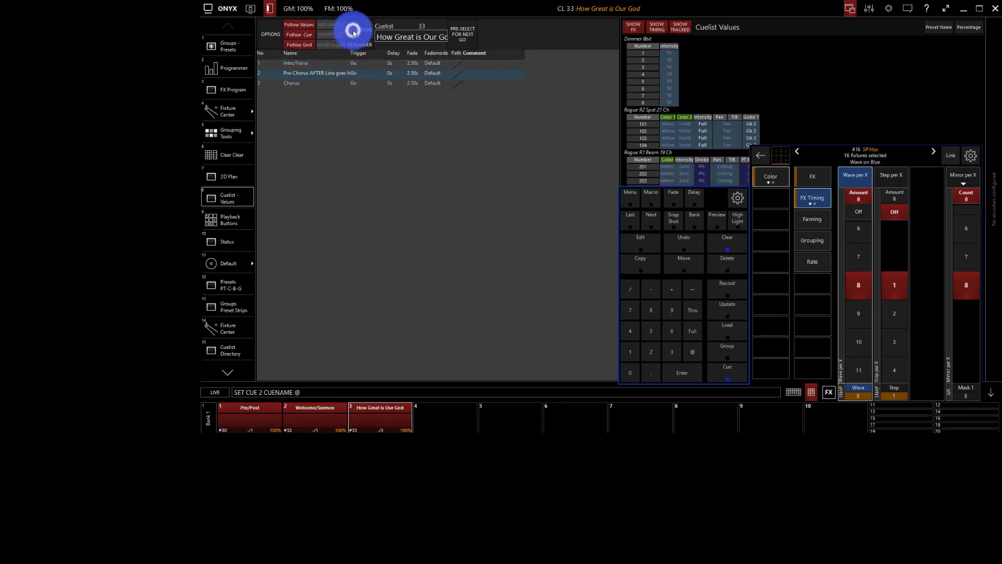
Copy cue 2 to cue 4 in the "How Great is Our God" cuelist.
left_click(644, 265)
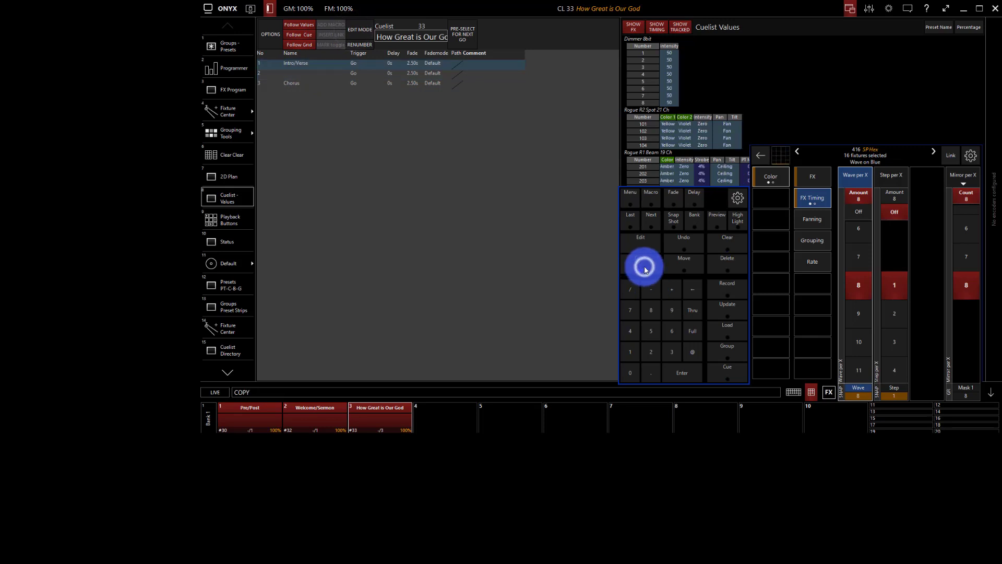
left_click(718, 362)
left_click(651, 352)
left_click(692, 350)
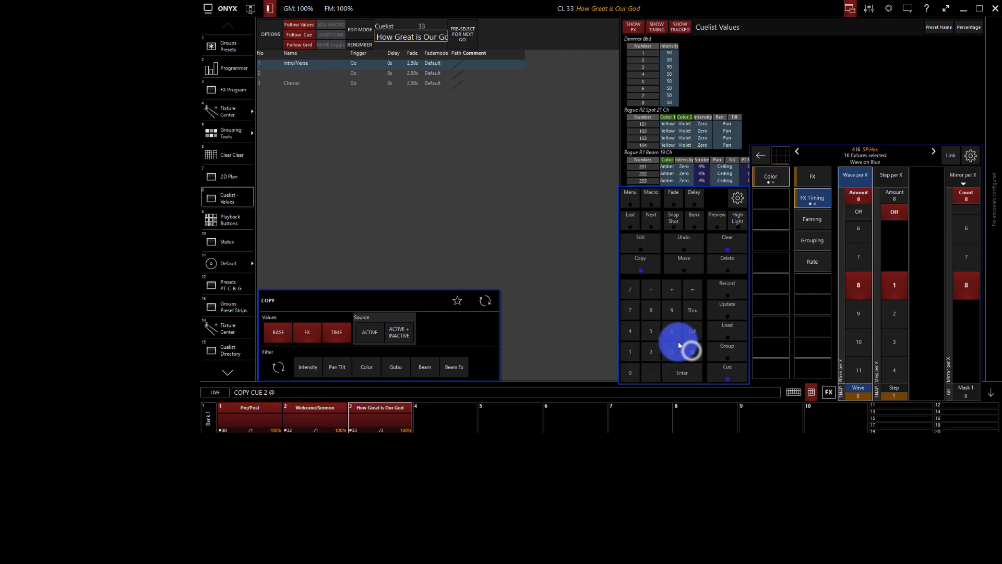
left_click(624, 334)
left_click(676, 373)
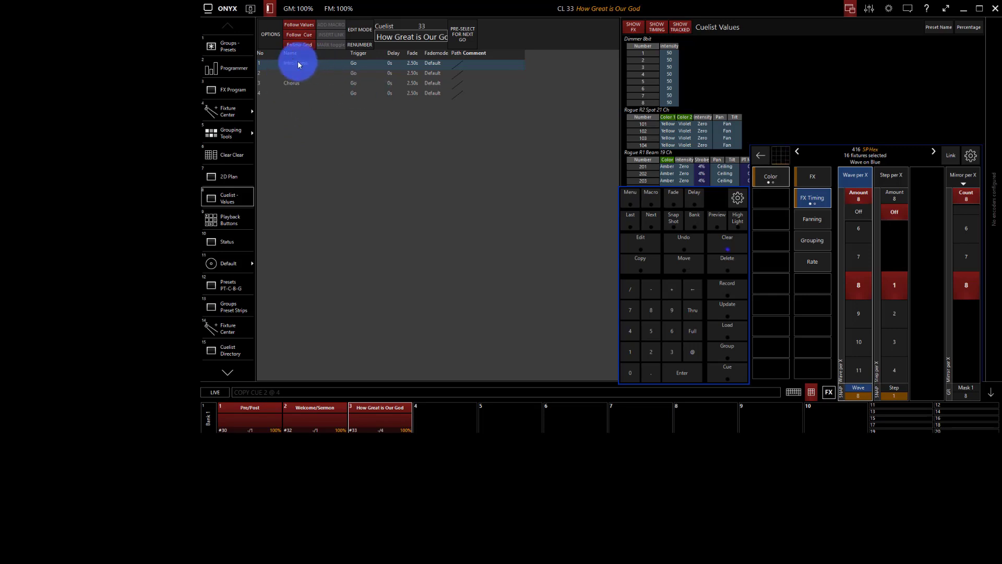
Copy cue 1 (Intro/Verse) to cue 5 in the same cuelist.
left_click(693, 240)
left_click(641, 263)
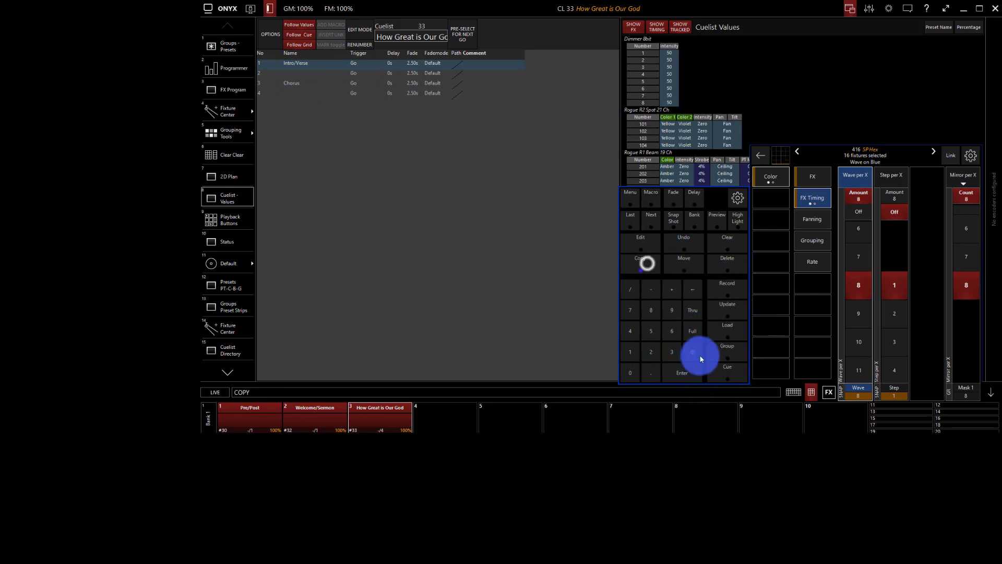
left_click(720, 377)
left_click(641, 355)
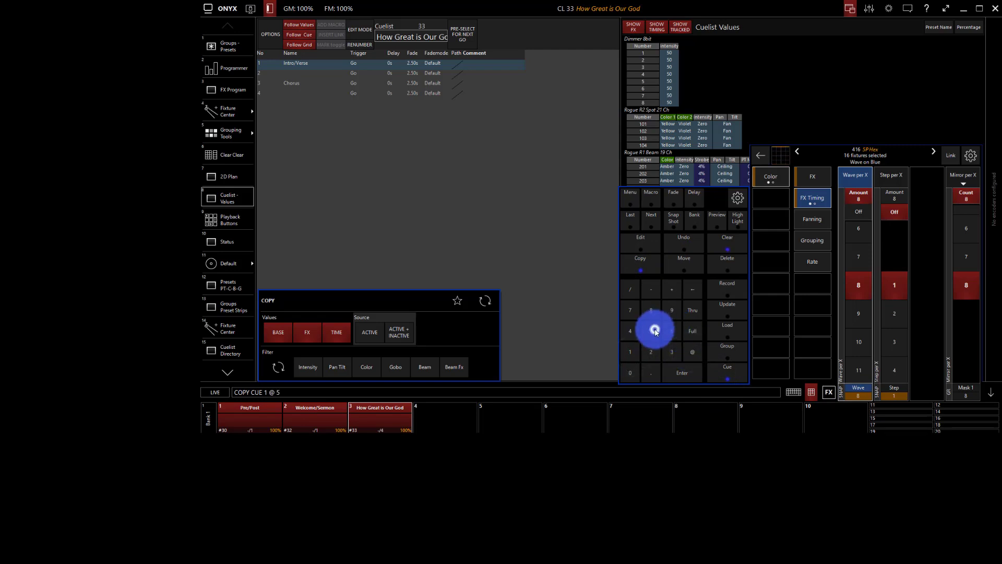
left_click(683, 374)
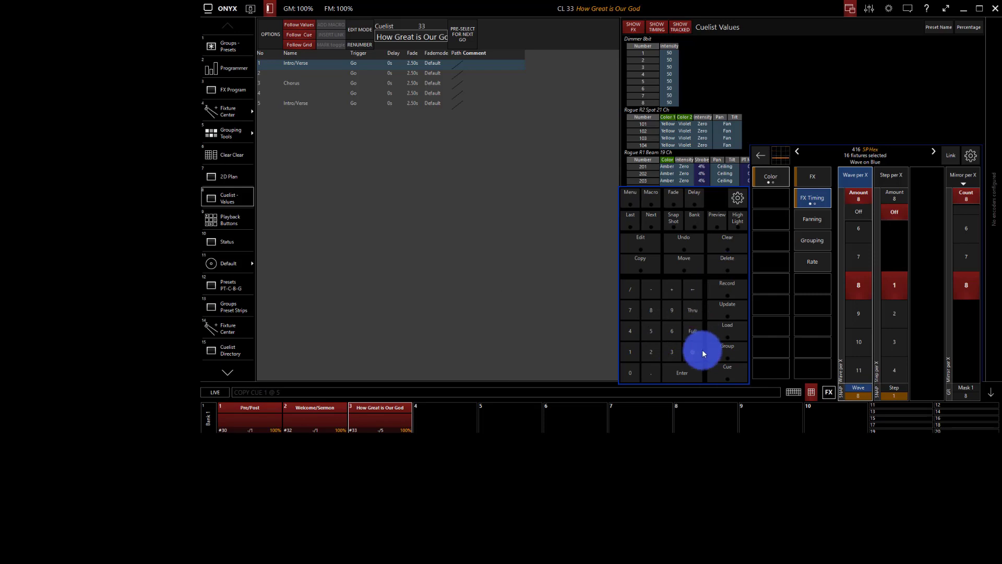
Copy cue 3 (Chorus) to cue 6 in the same cuelist.
left_click(640, 258)
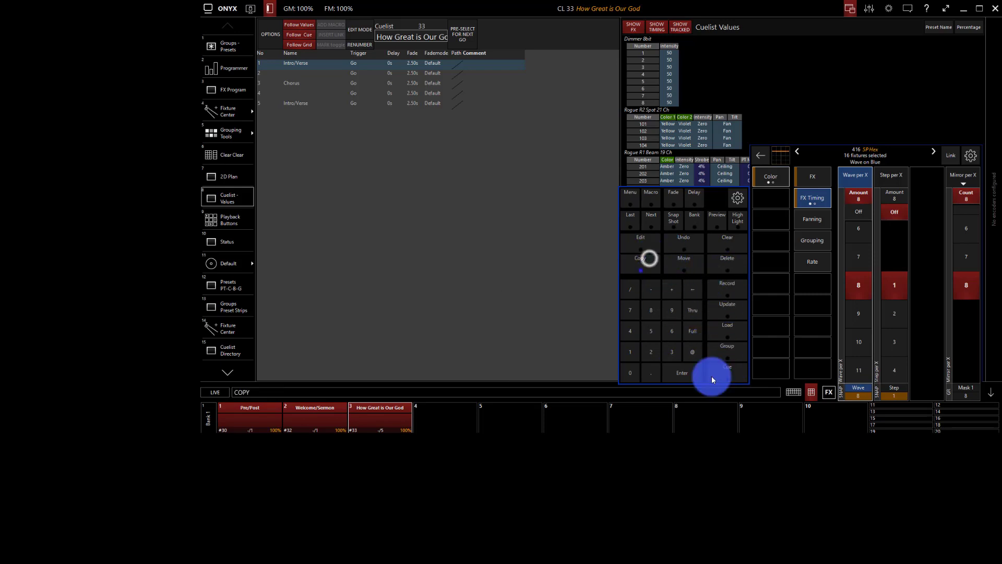
left_click(716, 371)
left_click(673, 351)
left_click(692, 349)
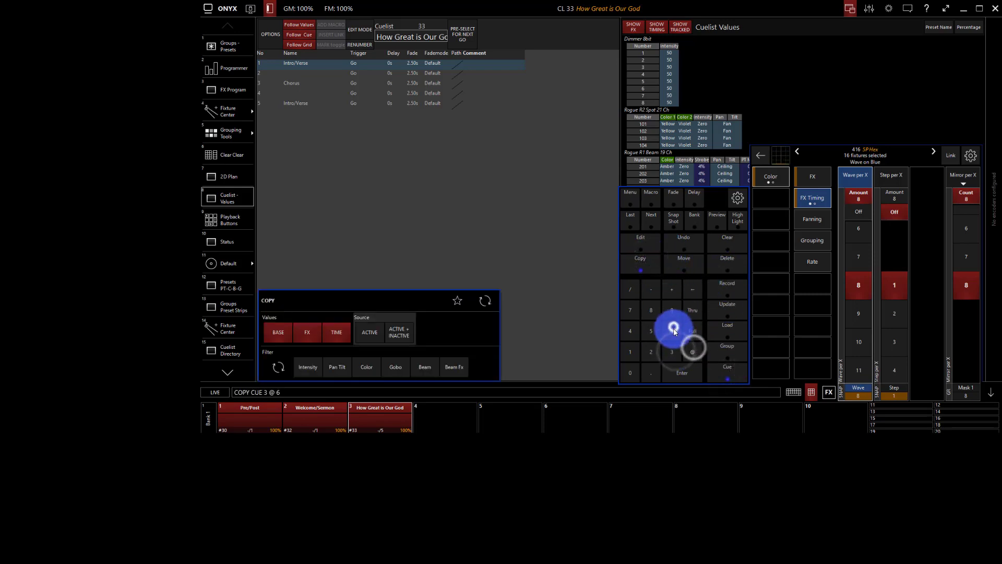
left_click(672, 330)
left_click(682, 374)
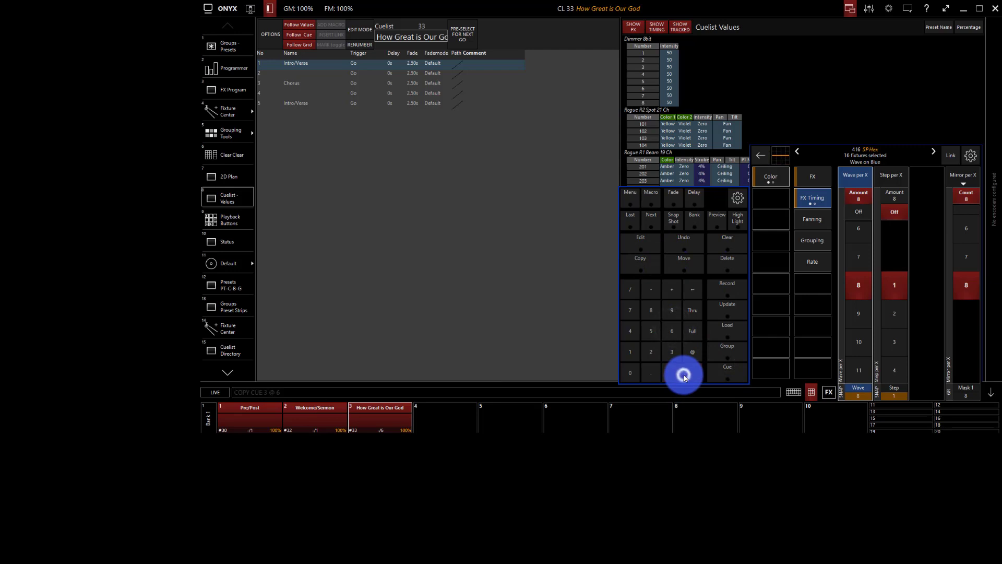
Clear the programmer and play the "How Great is Our God" cuelist from cue 1 through cue 5.
left_click(715, 250)
left_click(392, 414)
left_click(373, 279)
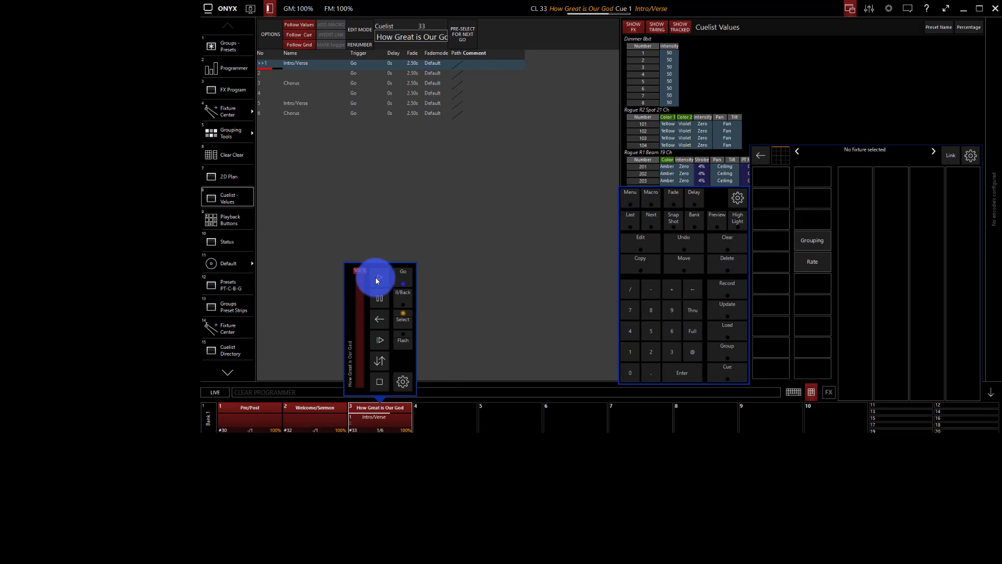
left_click(377, 279)
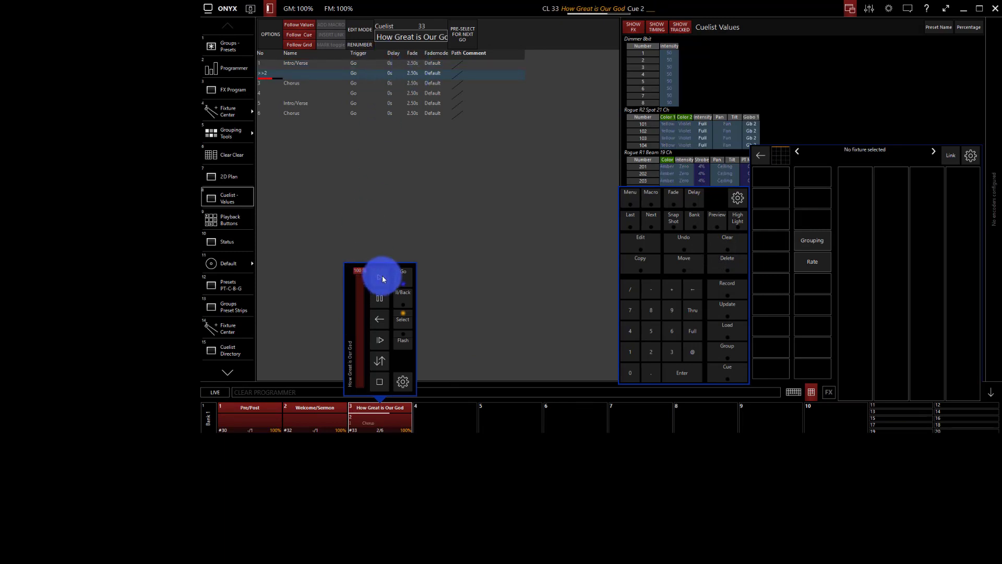
left_click(383, 278)
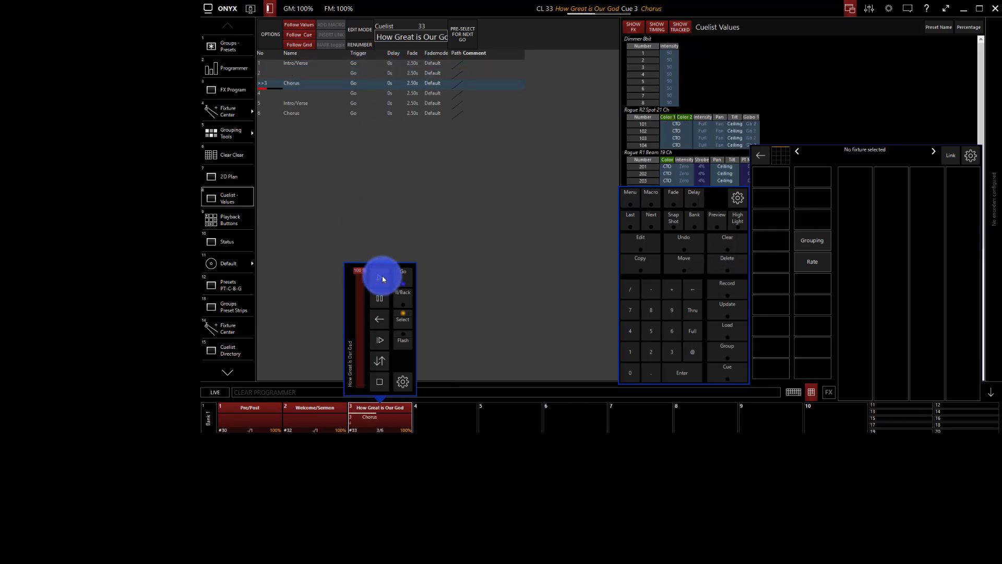
left_click(383, 279)
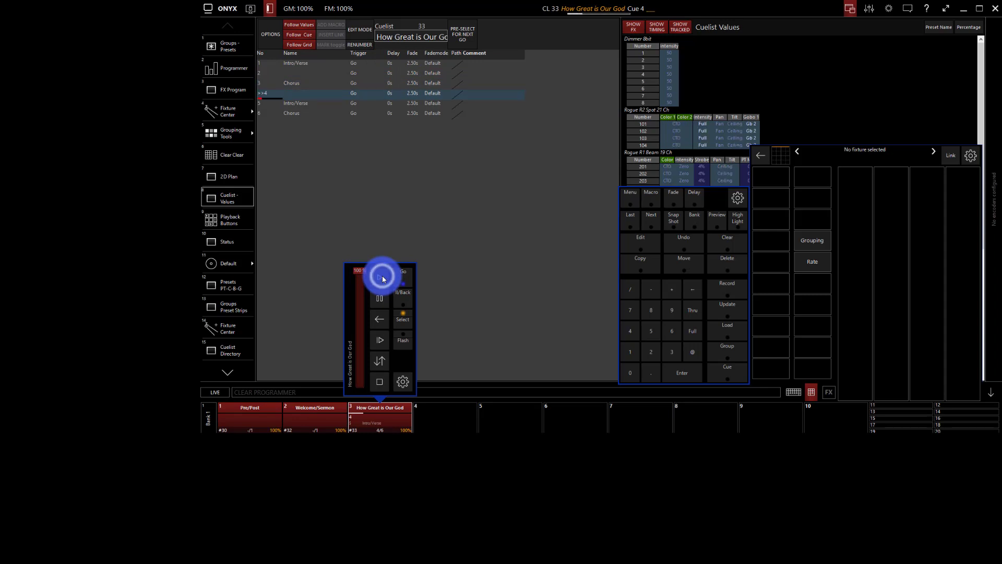
left_click(382, 279)
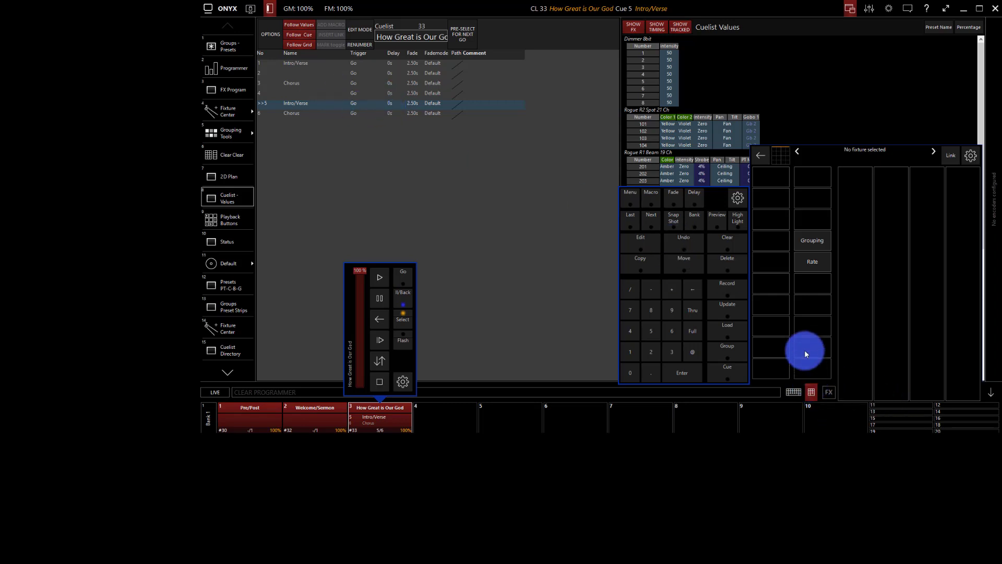
Select the SLC Pars group and set the swing of its Blue color effect to Stop.
left_click(228, 47)
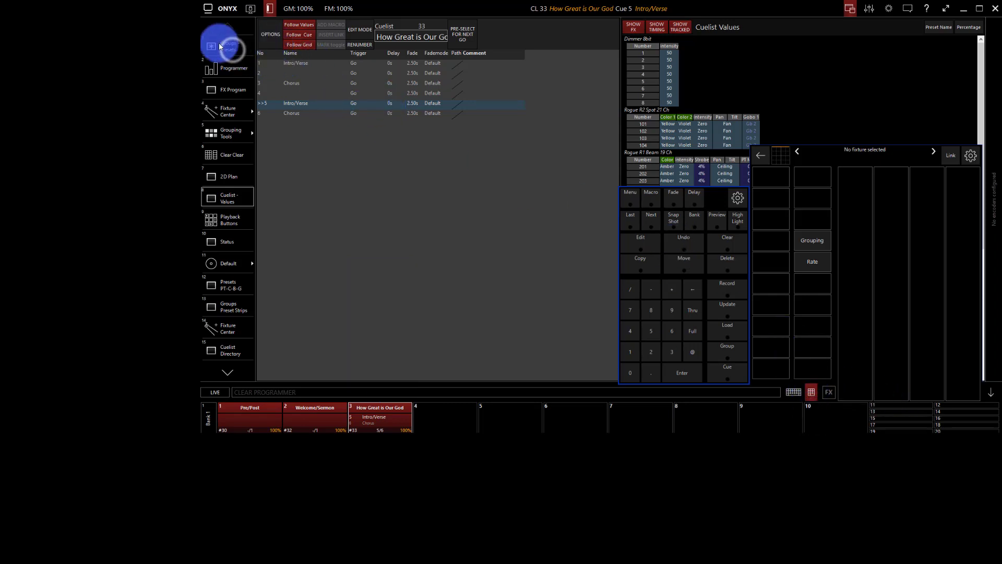
left_click(280, 55)
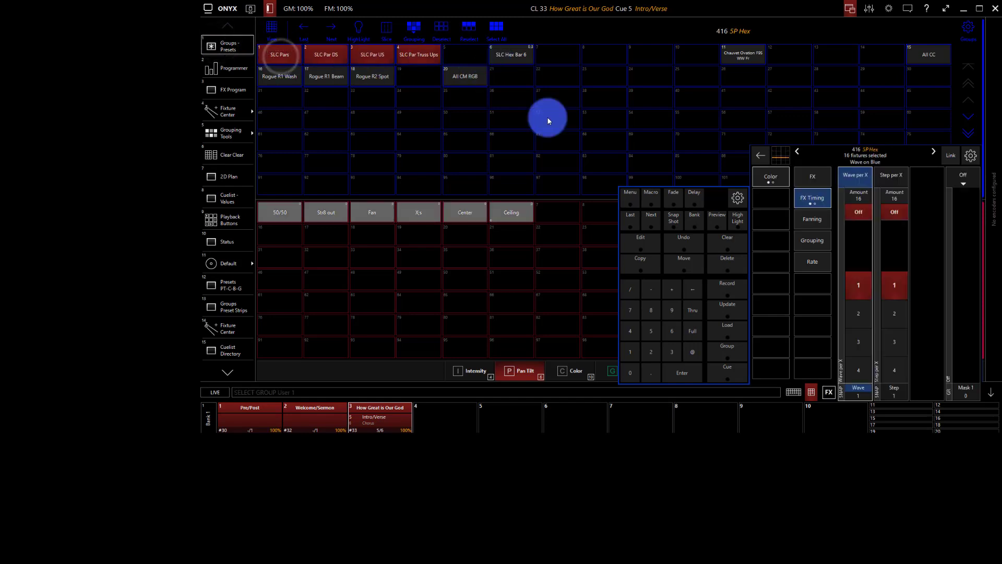
left_click(814, 177)
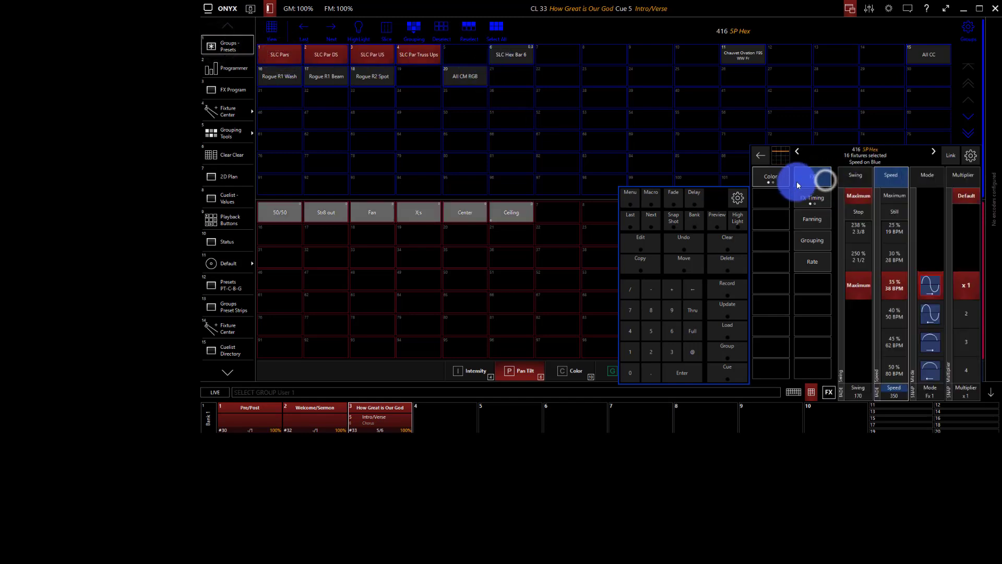
left_click(774, 179)
left_click(820, 175)
left_click(867, 202)
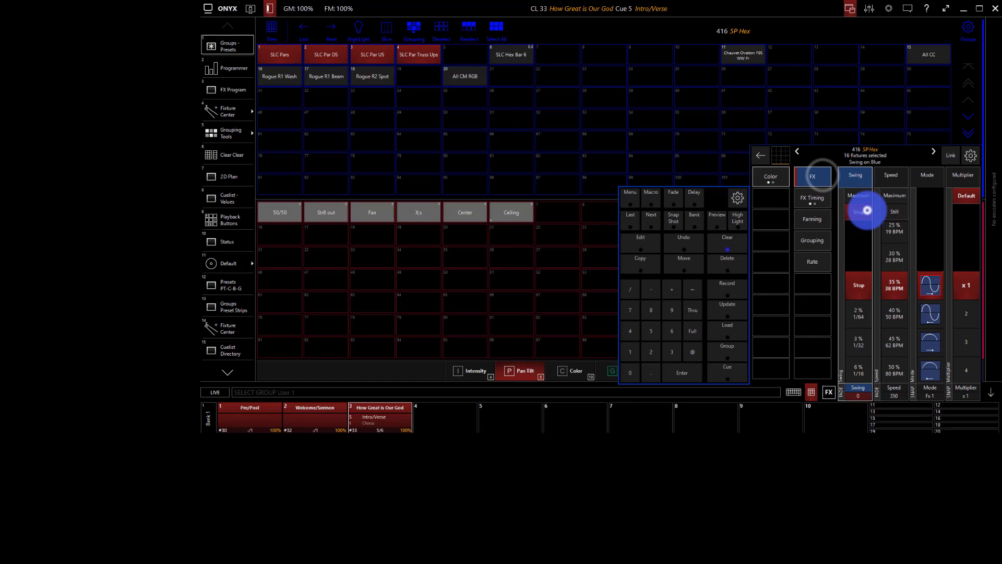
left_click(866, 211)
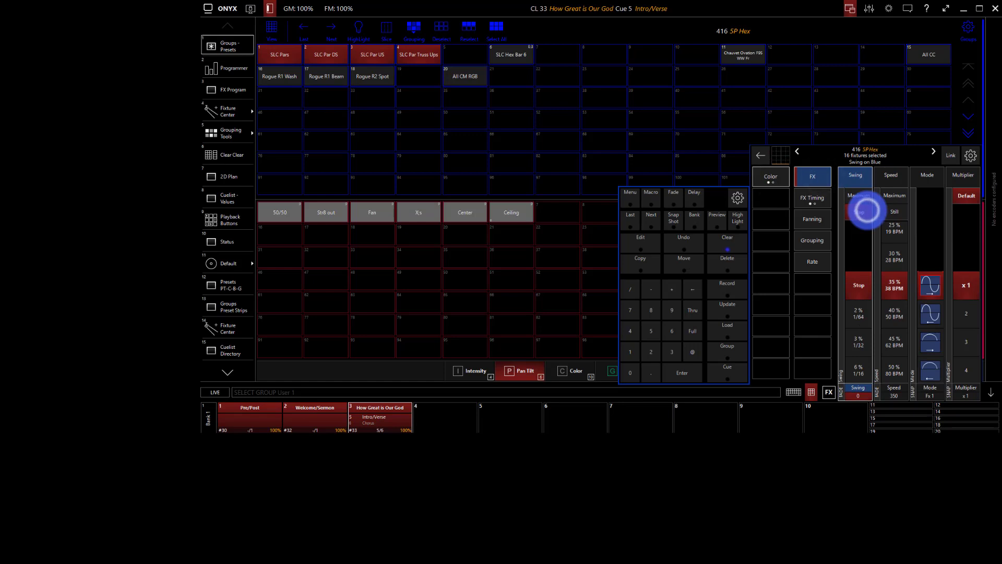
Update cue 5 (Intro/Verse) by merging in the programmer's changes.
left_click(725, 306)
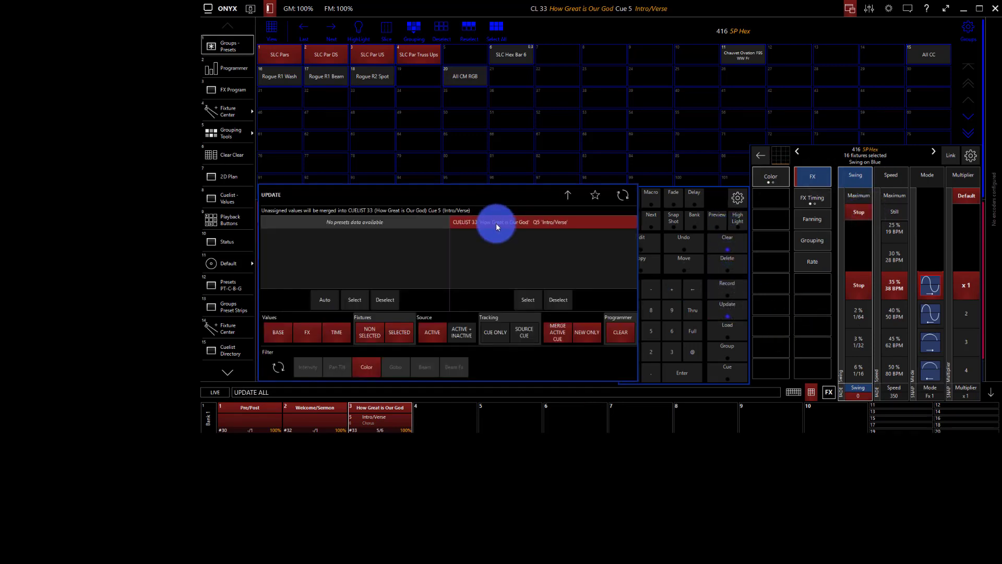
left_click(496, 223)
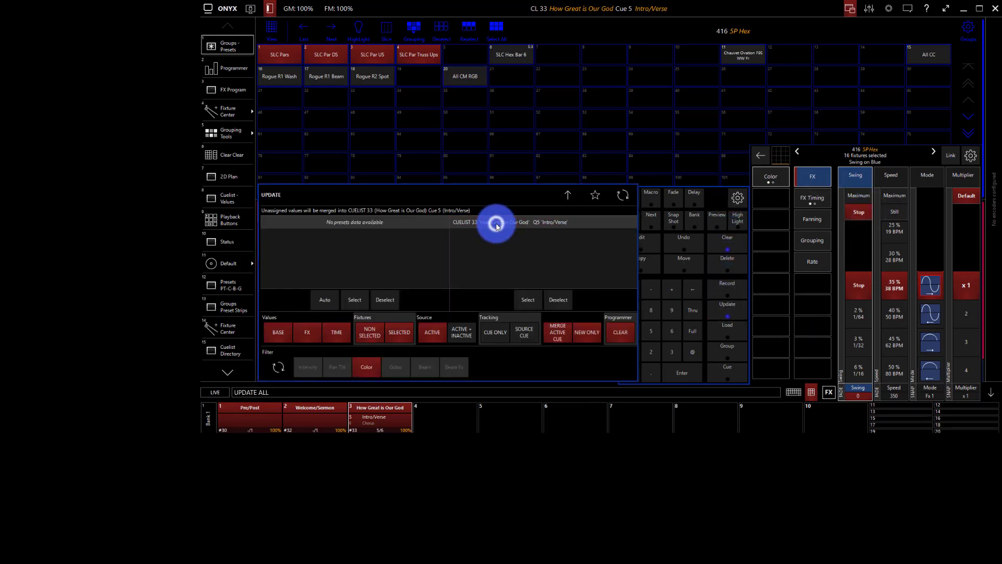
left_click(424, 388)
Advance the "How Great is Our God" playback to cue 6 and release the cuelist.
left_click(405, 414)
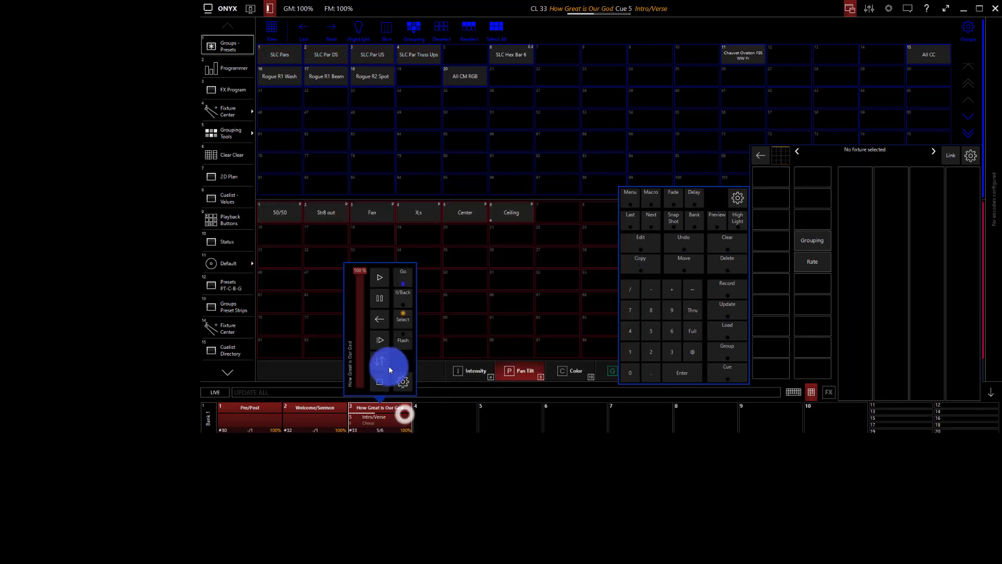
left_click(383, 284)
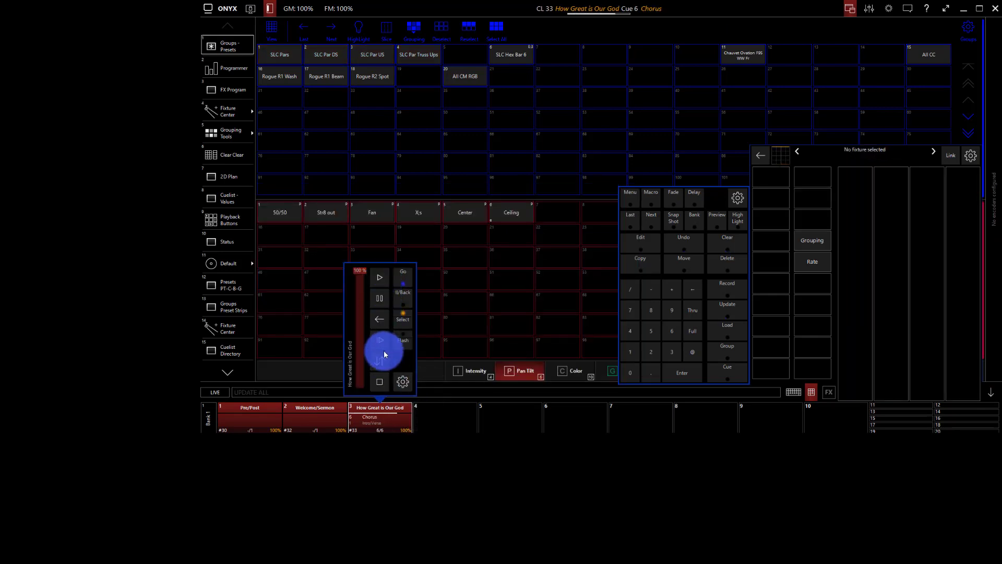
left_click(384, 381)
left_click(385, 409)
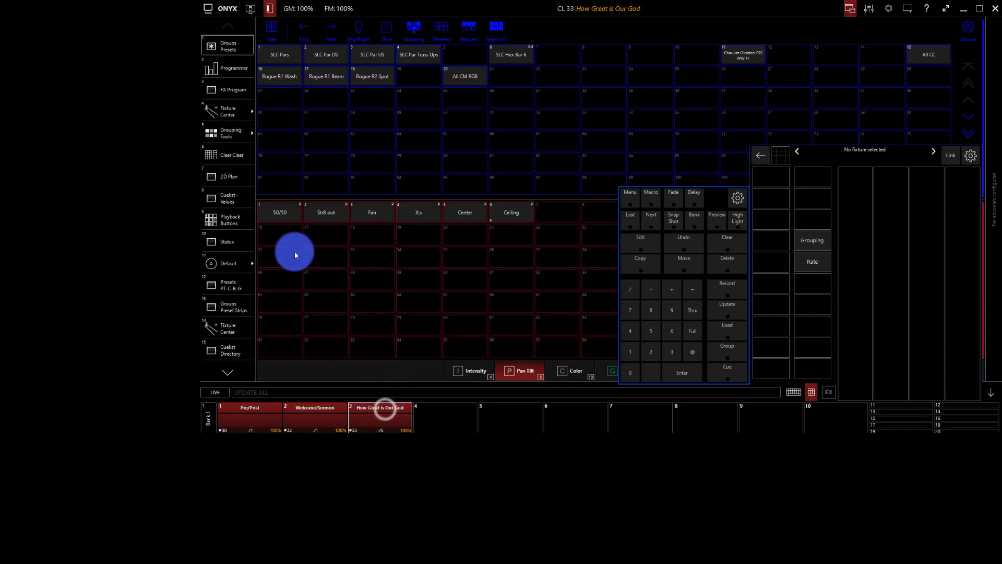
Move the "How Great is Our God" cuelist from fader 3 to playback button 11.
left_click(239, 216)
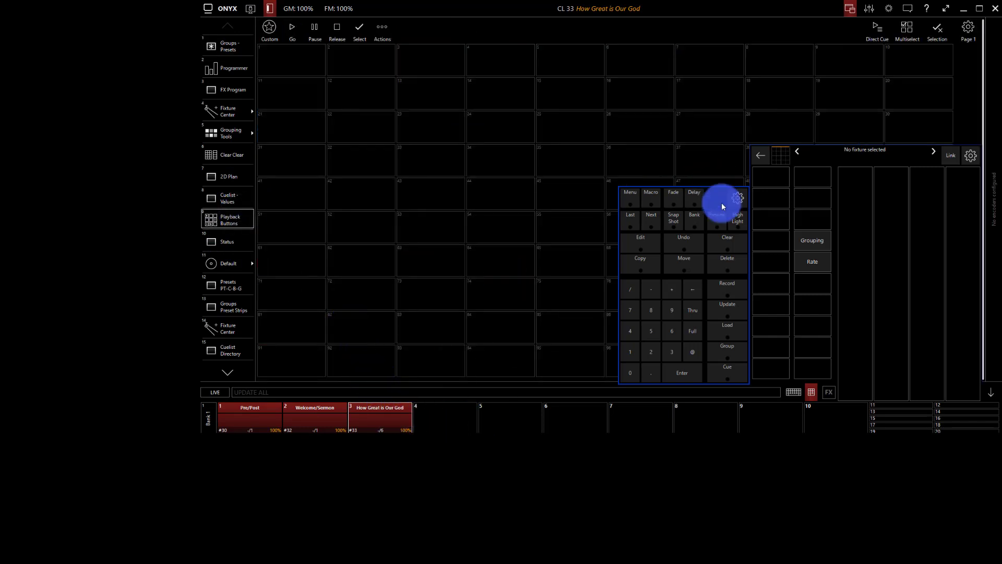
left_click(674, 261)
left_click(394, 411)
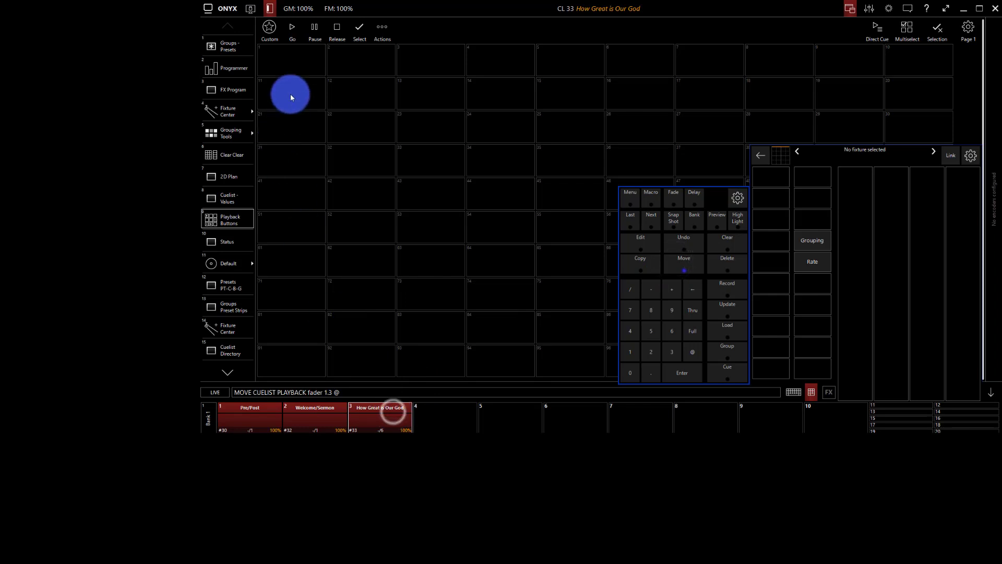
left_click(295, 78)
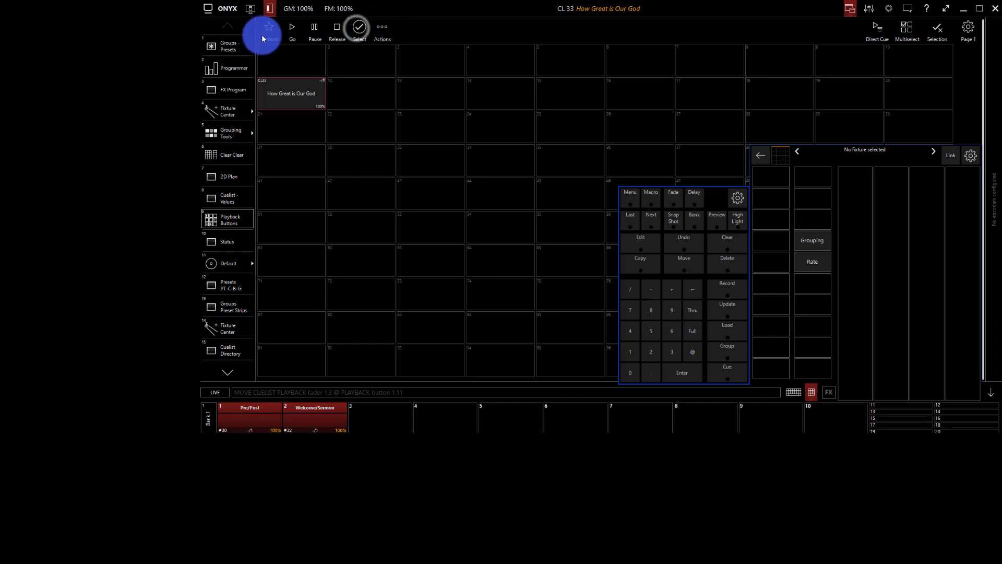
Start cue 1 from the cuelist's playback button, check its cuelist values and return to the playback buttons.
left_click(291, 98)
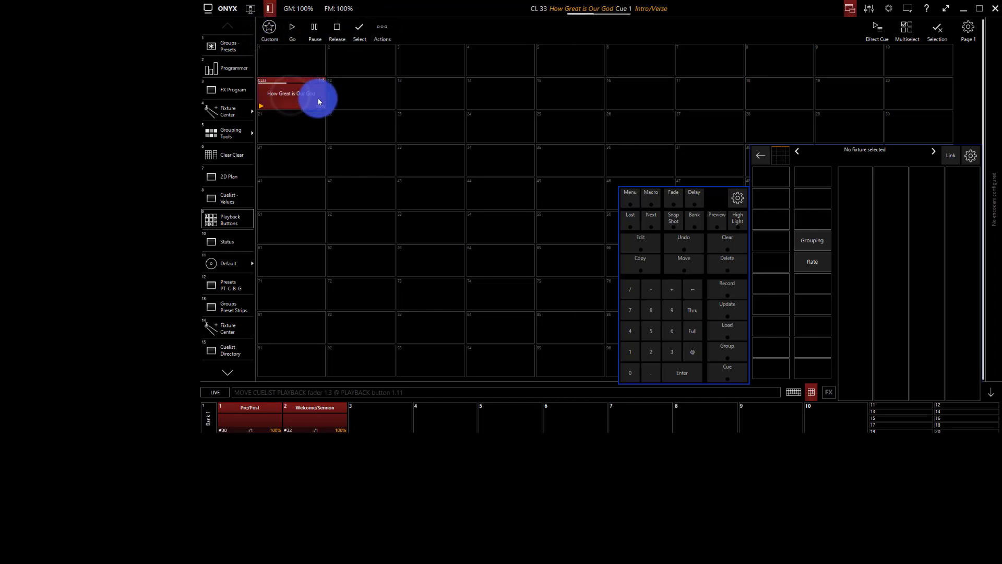
left_click(225, 203)
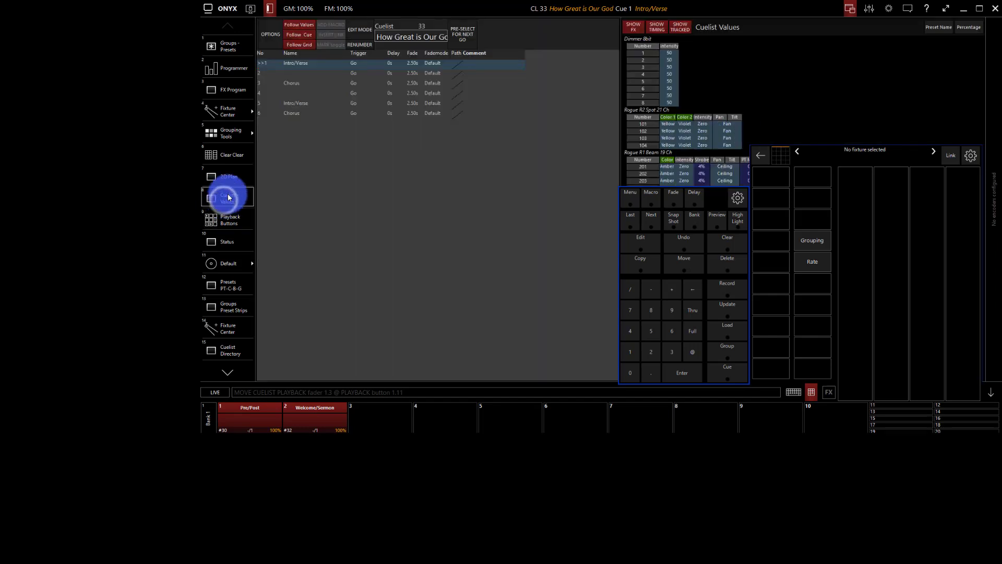
left_click(234, 216)
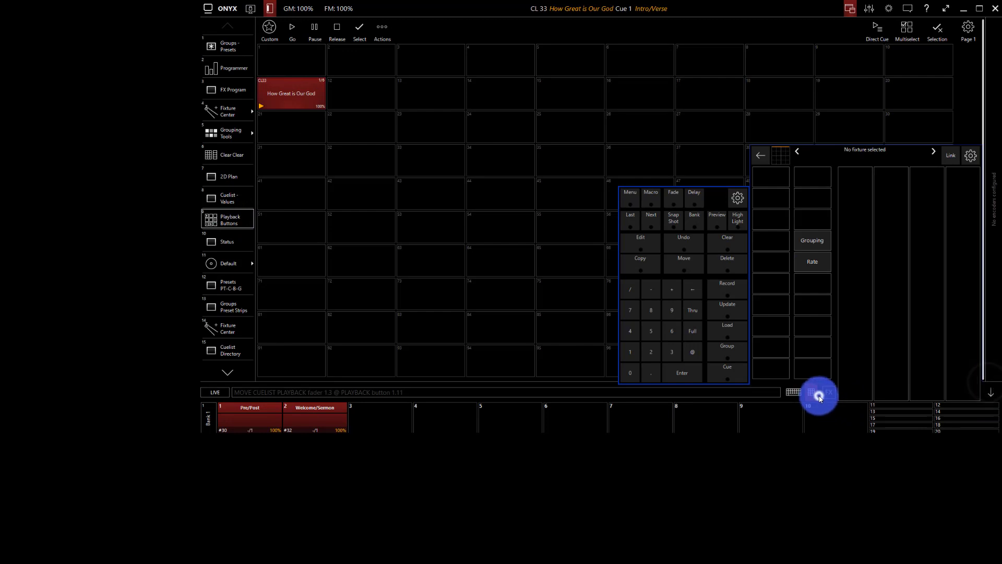
Hide the on-screen keypad and programming panels and unlock the workspace for editing.
left_click(811, 392)
left_click(983, 393)
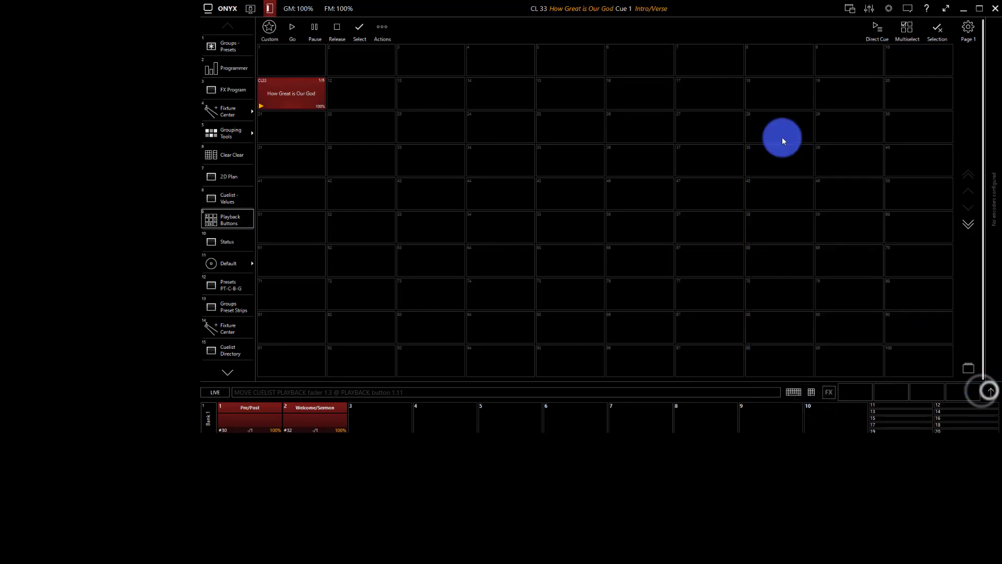
left_click(251, 8)
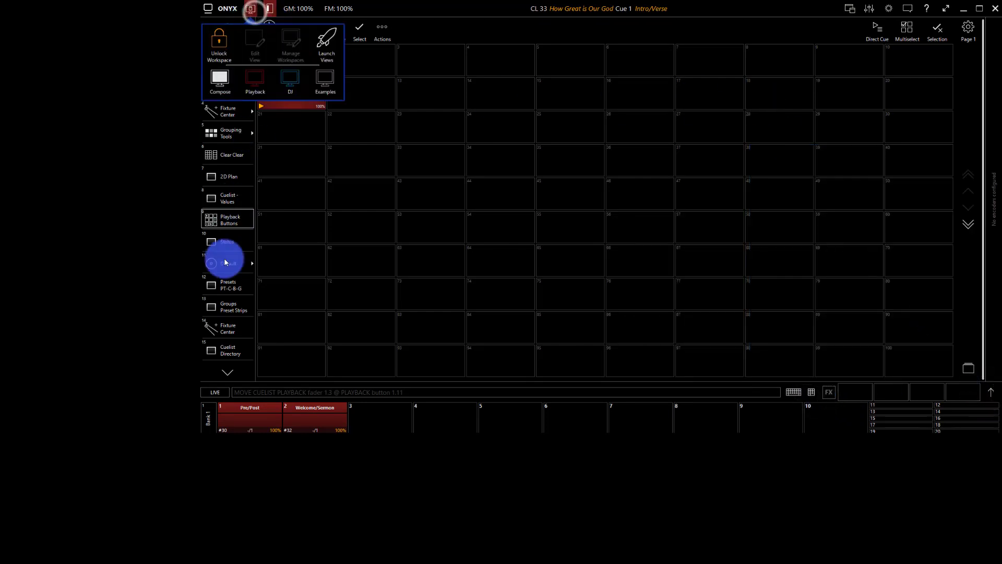
left_click(239, 212)
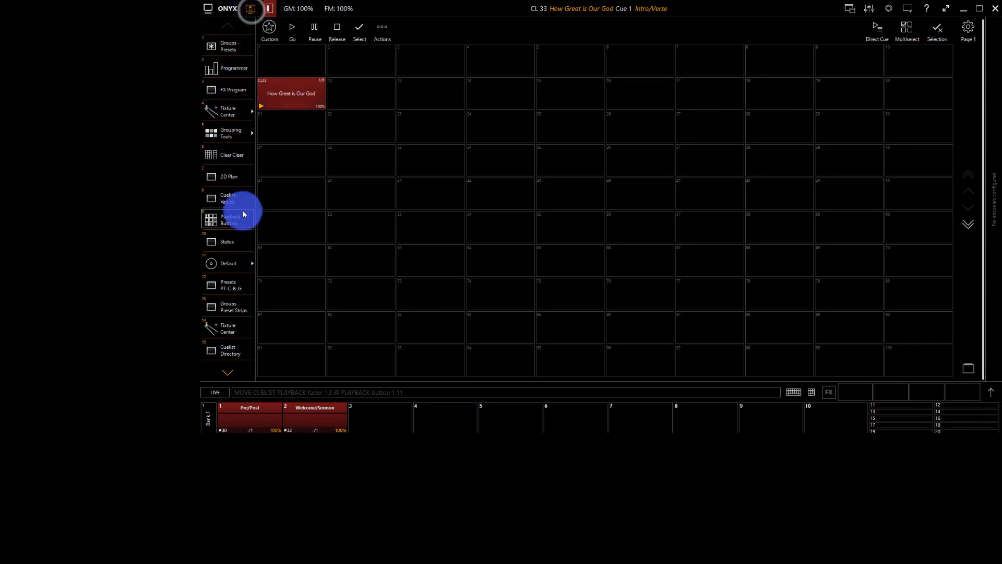
left_click(250, 12)
left_click(249, 38)
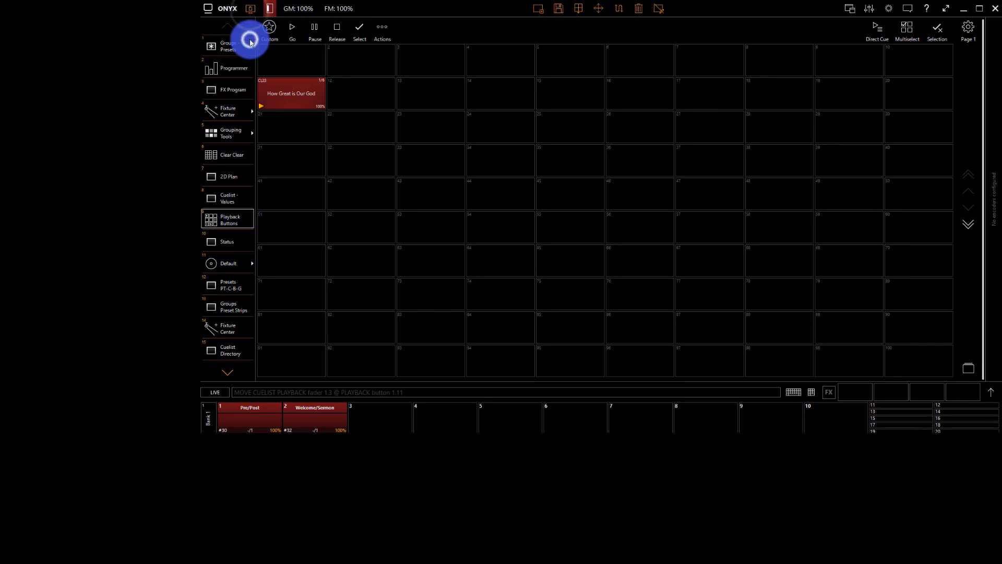
Split the Playback Buttons view into a 2 Columns layout.
left_click(578, 8)
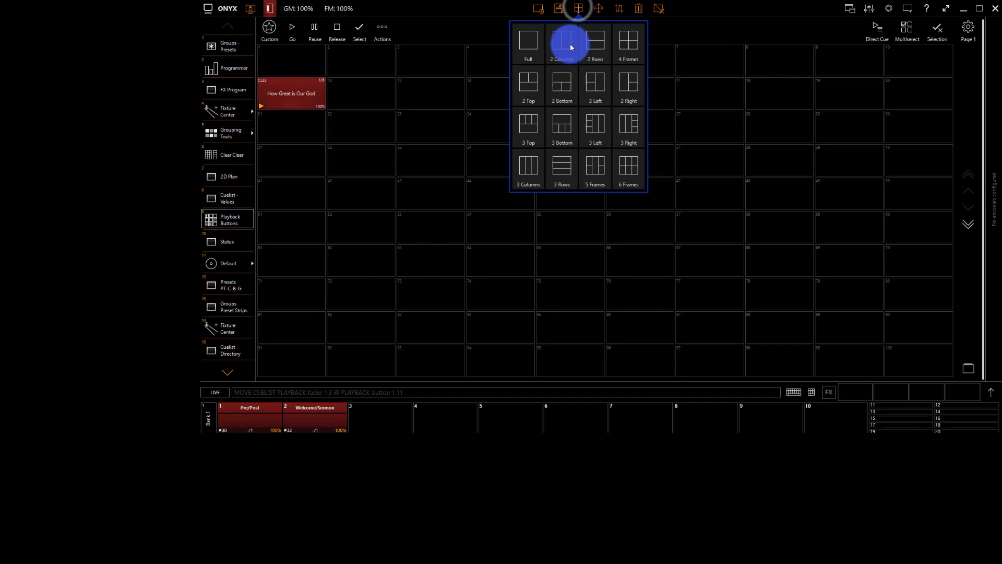
left_click(568, 42)
Try the Cuelist Values window in the empty column and remove it from the layout.
left_click(792, 189)
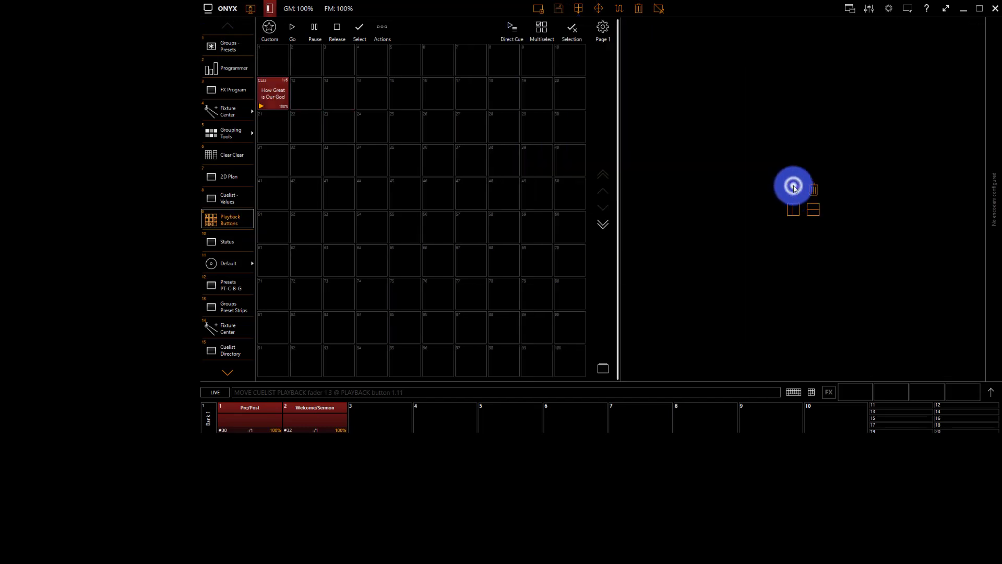
left_click(716, 331)
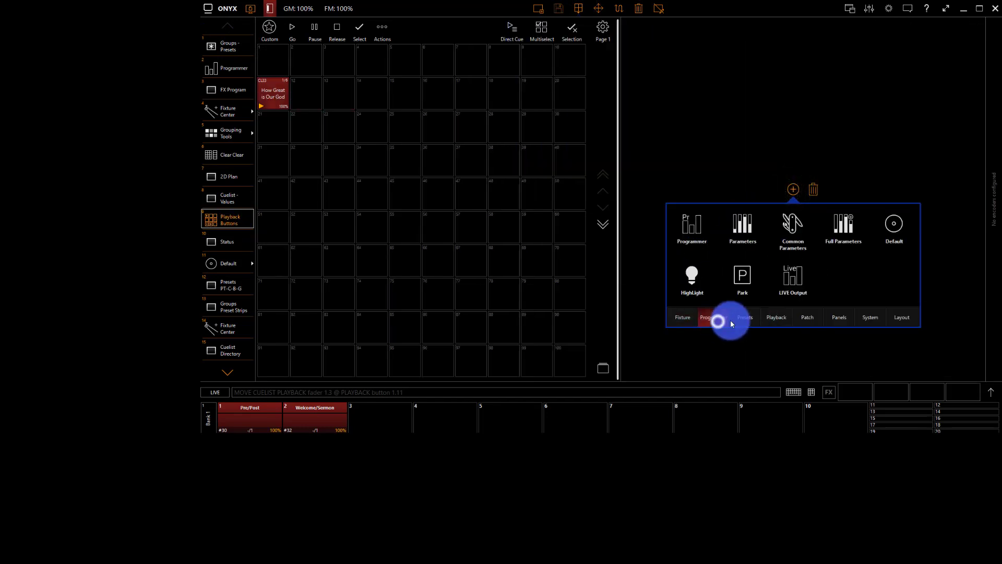
left_click(745, 318)
left_click(776, 317)
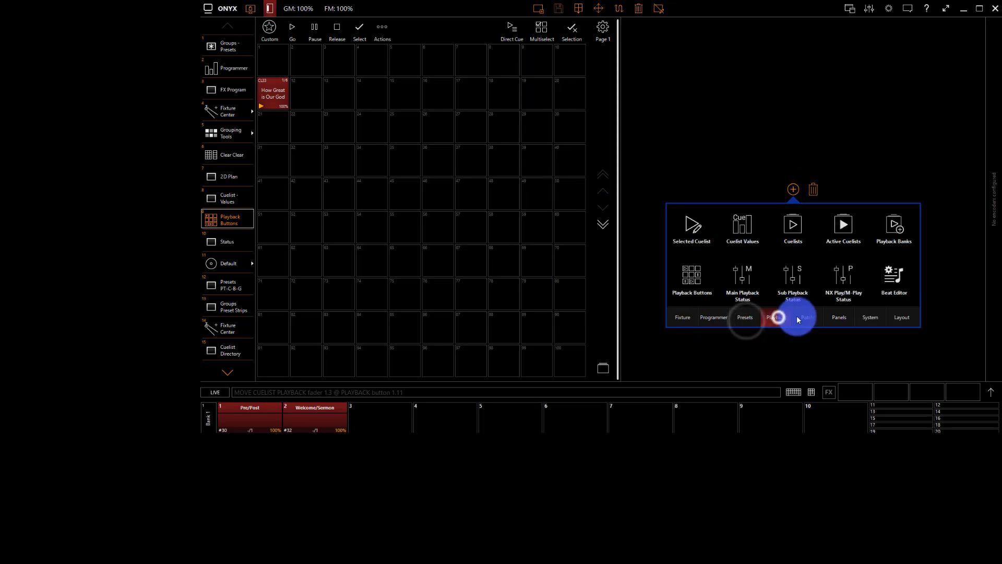
left_click(737, 225)
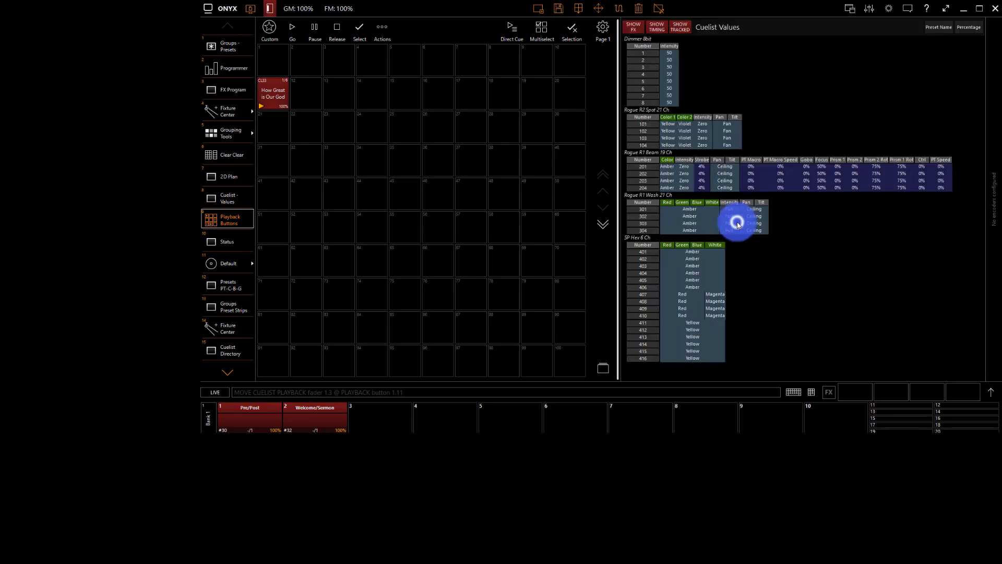
left_click(863, 393)
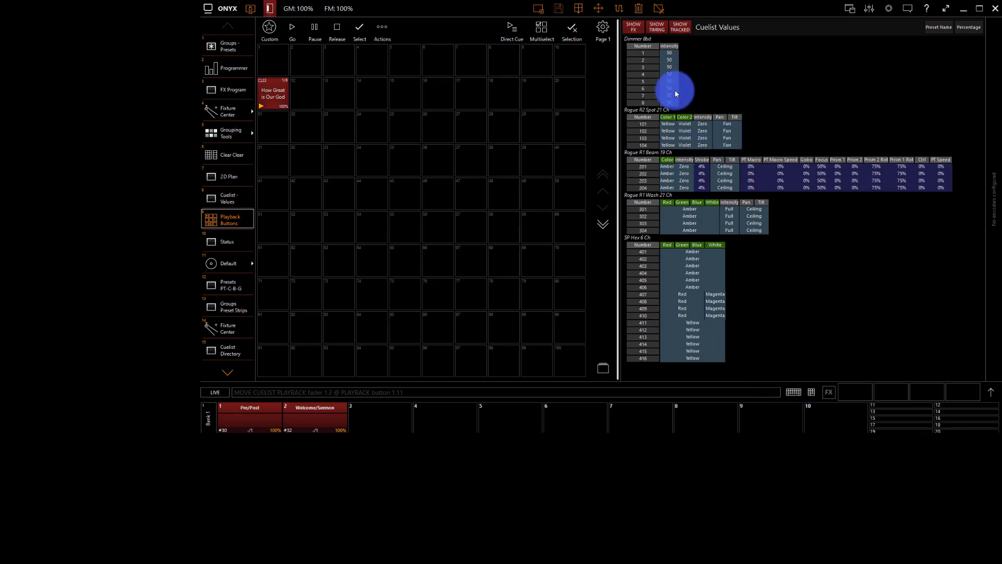
left_click(636, 8)
left_click(795, 196)
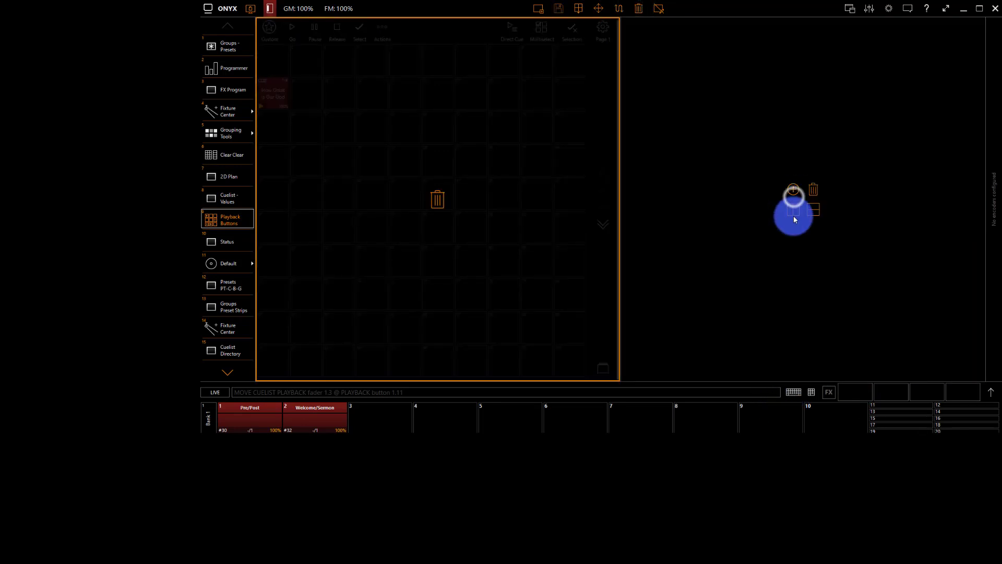
Place the Selected Cuelist window in the empty column beside the playback buttons.
left_click(791, 191)
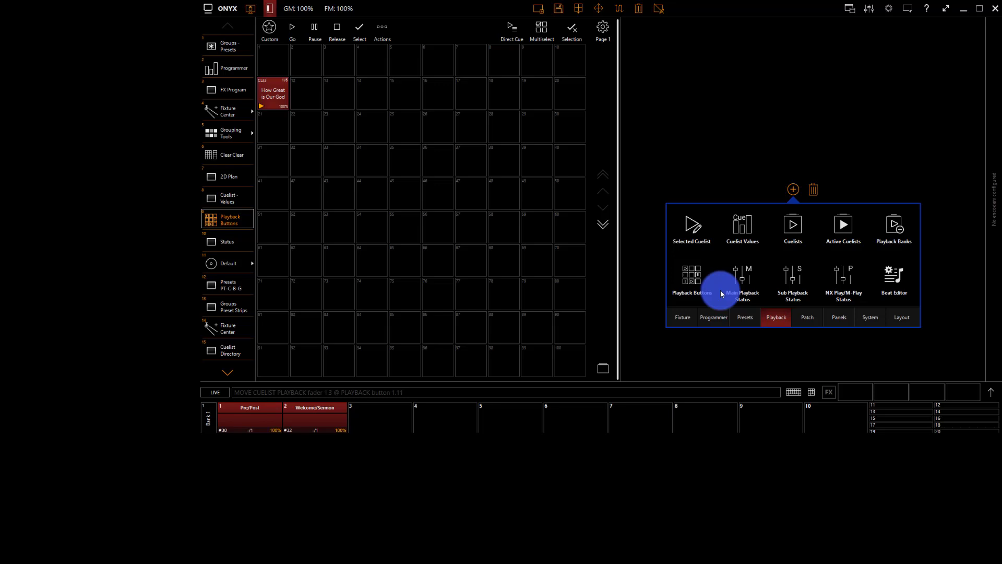
left_click(702, 232)
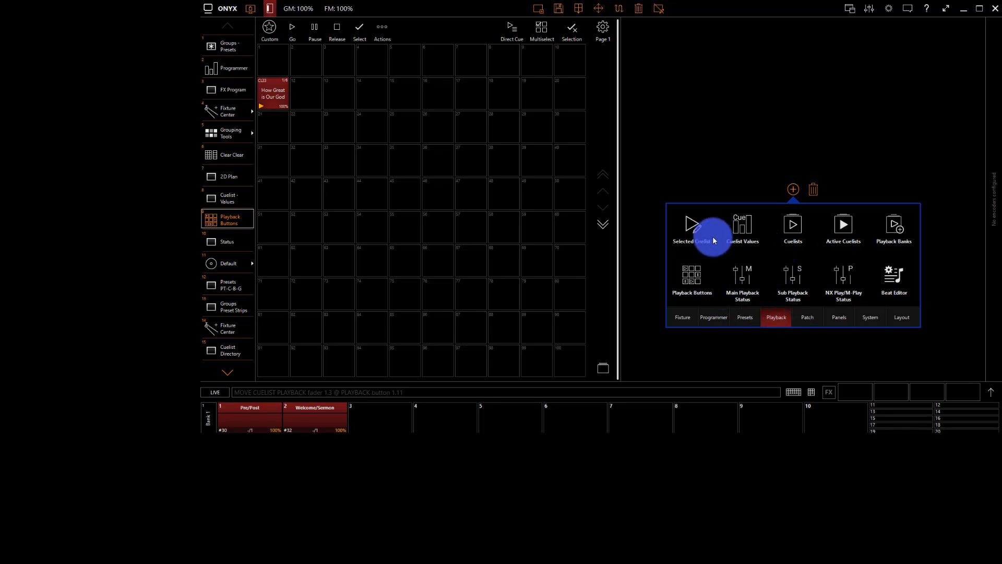
left_click(718, 87)
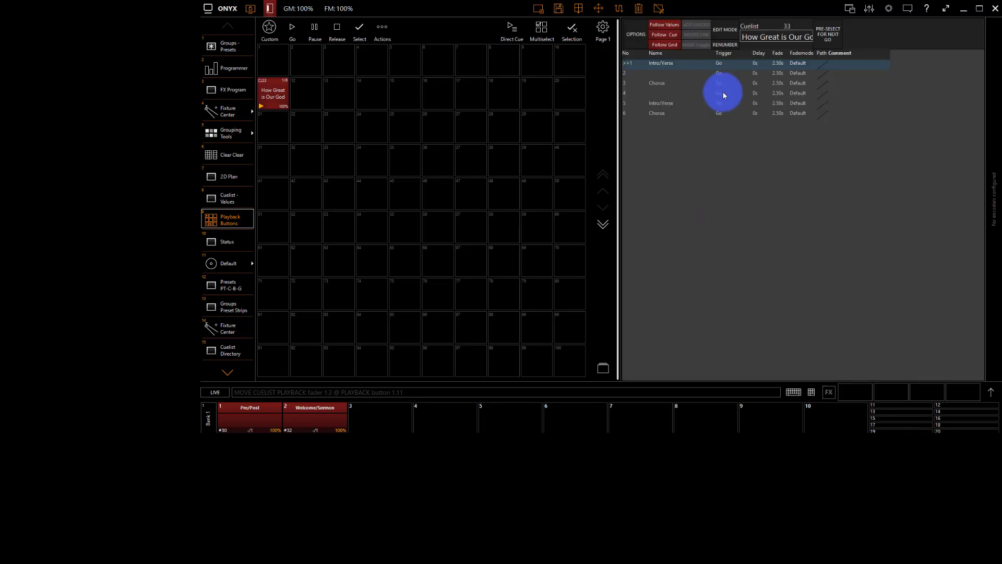
left_click(602, 28)
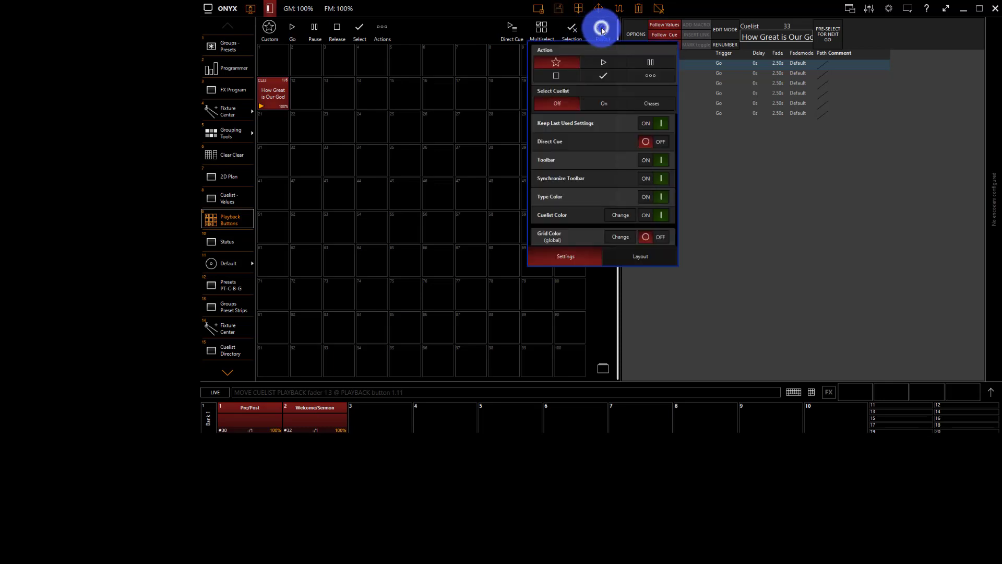
left_click(595, 31)
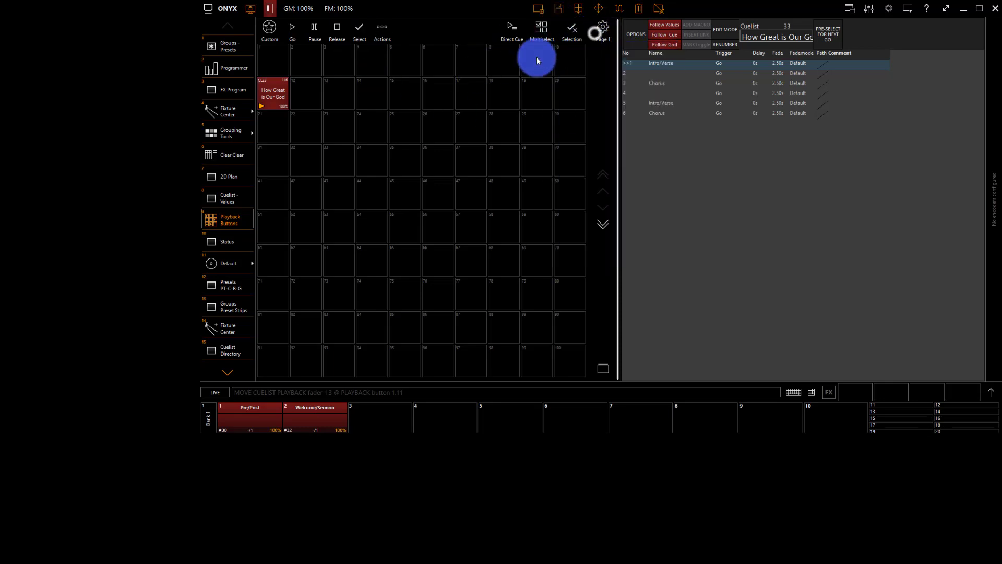
Advance the "How Great is Our God" cuelist from its playback button through all its cues back to cue 1.
left_click(275, 84)
left_click(275, 48)
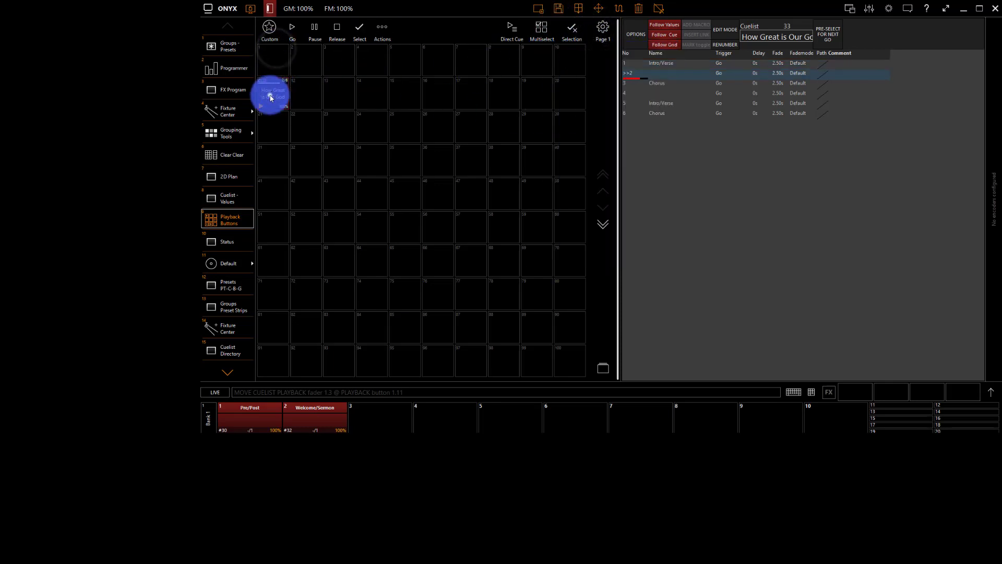
left_click(271, 98)
left_click(270, 97)
left_click(271, 98)
left_click(270, 98)
left_click(271, 98)
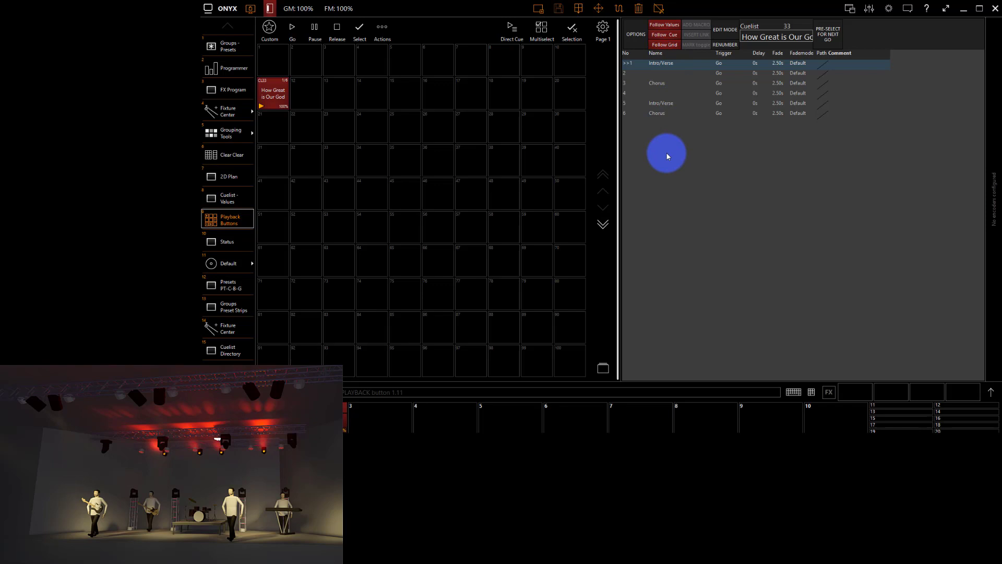
Lock the workspace with the two-column playback layout in place.
left_click(257, 14)
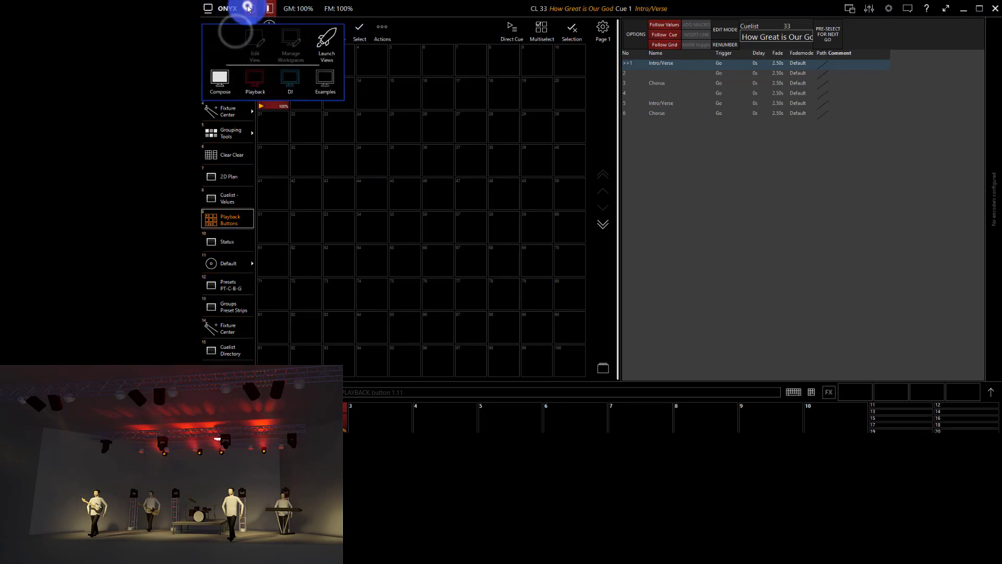
left_click(249, 8)
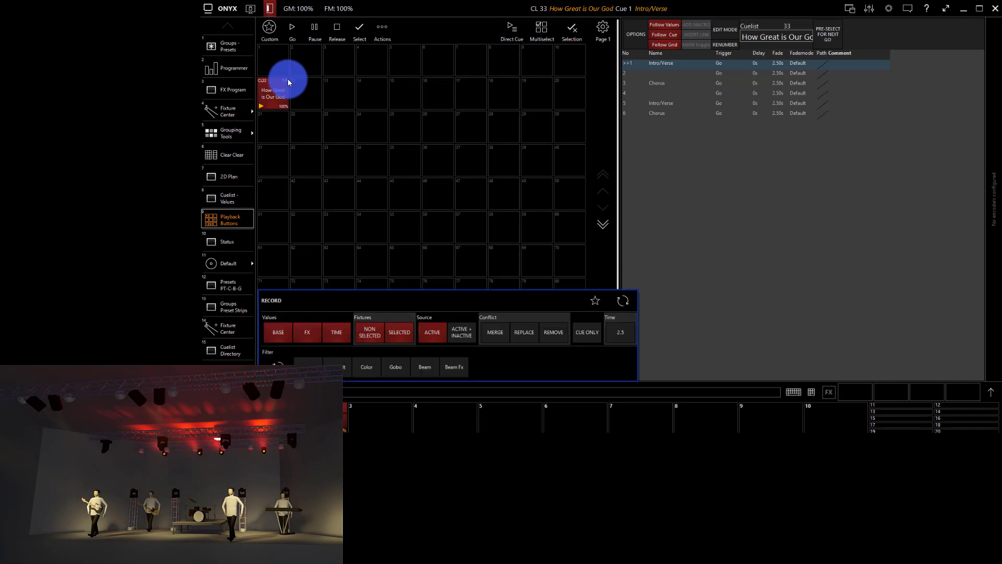
Record a new cuelist named "Song X" on playback button 12.
left_click(297, 90)
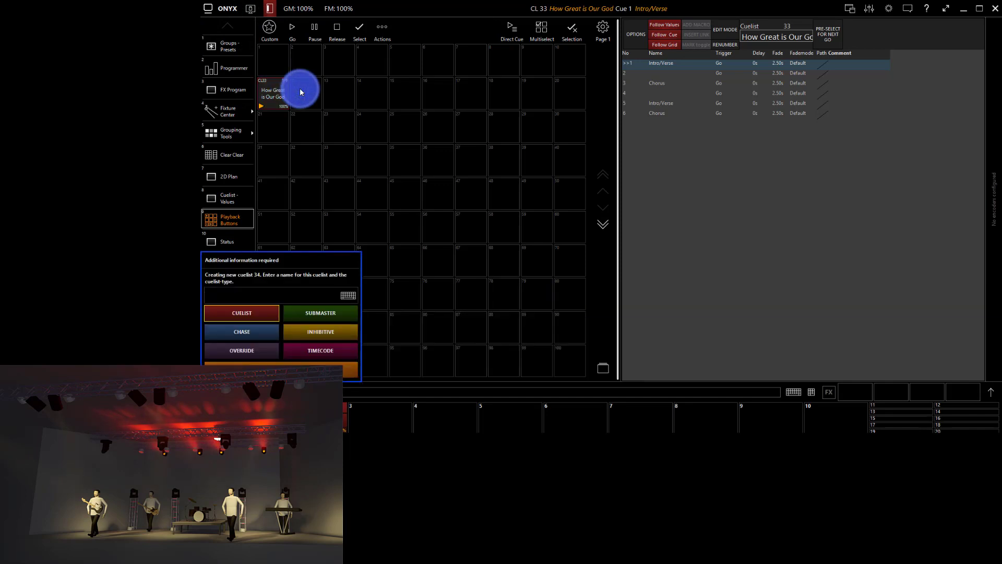
type("Song X")
key("Return")
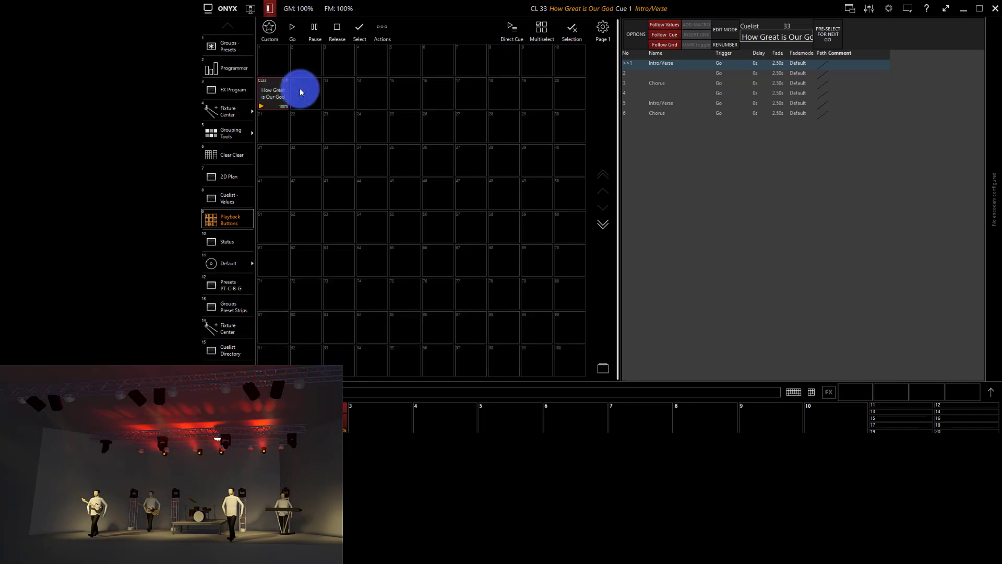
Record two more cues, 2 and 3, into the "Song X" cuelist.
key("r")
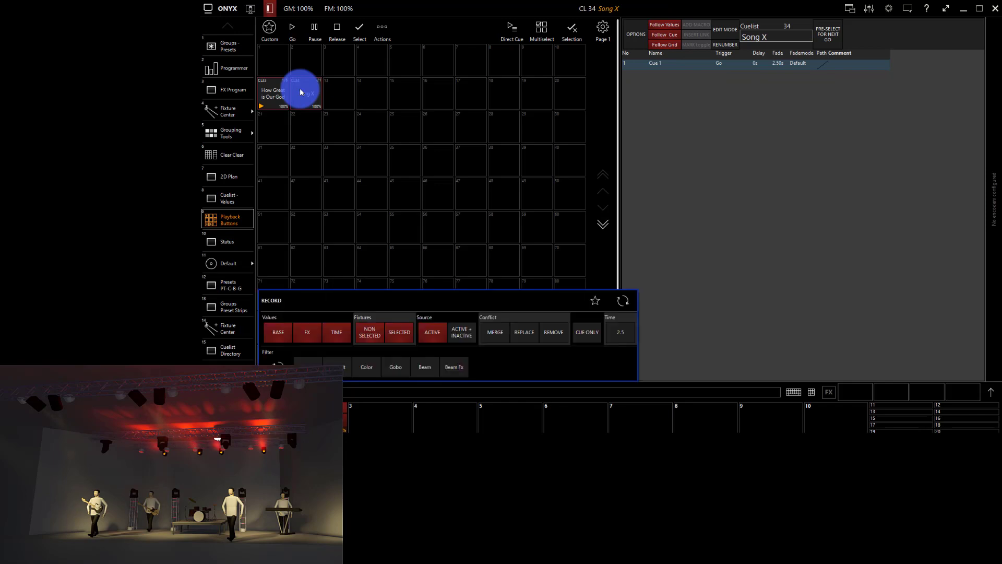
left_click(300, 92)
key("r")
left_click(300, 92)
left_click(662, 148)
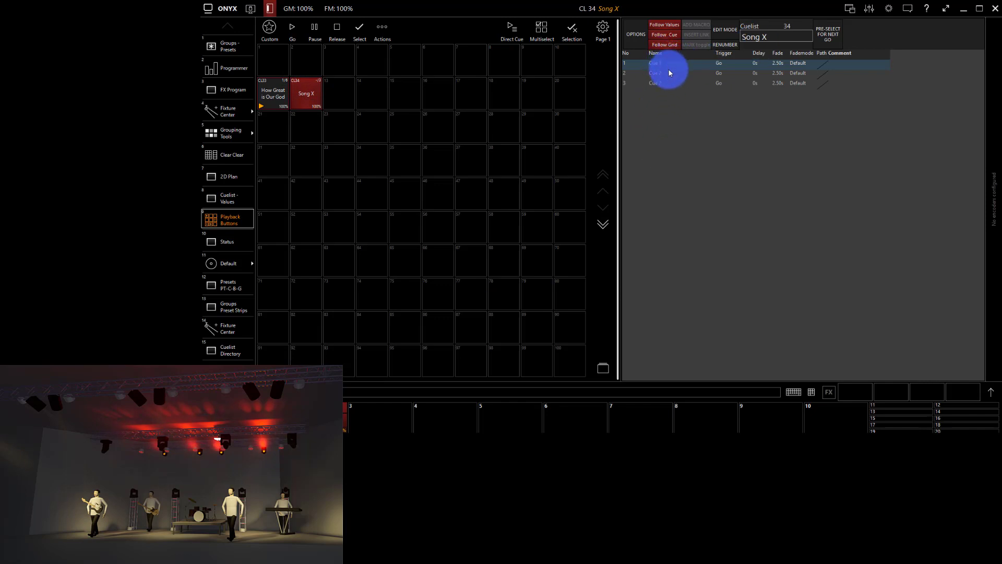
Trigger both song cuelists alternately, advancing "How Great is Our God" to cue 4 and cycling "Song X" back to cue 1.
left_click(276, 97)
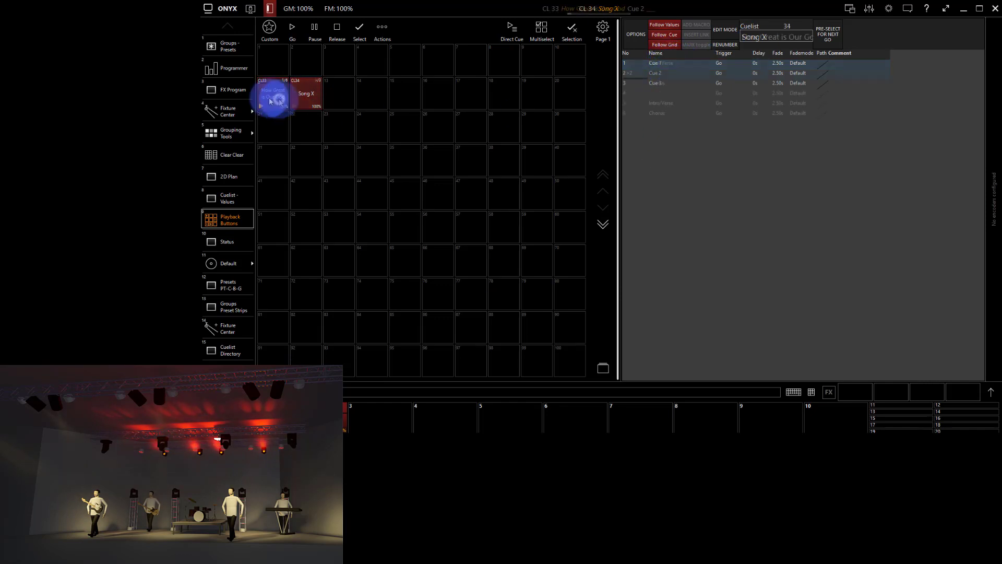
left_click(305, 99)
left_click(264, 96)
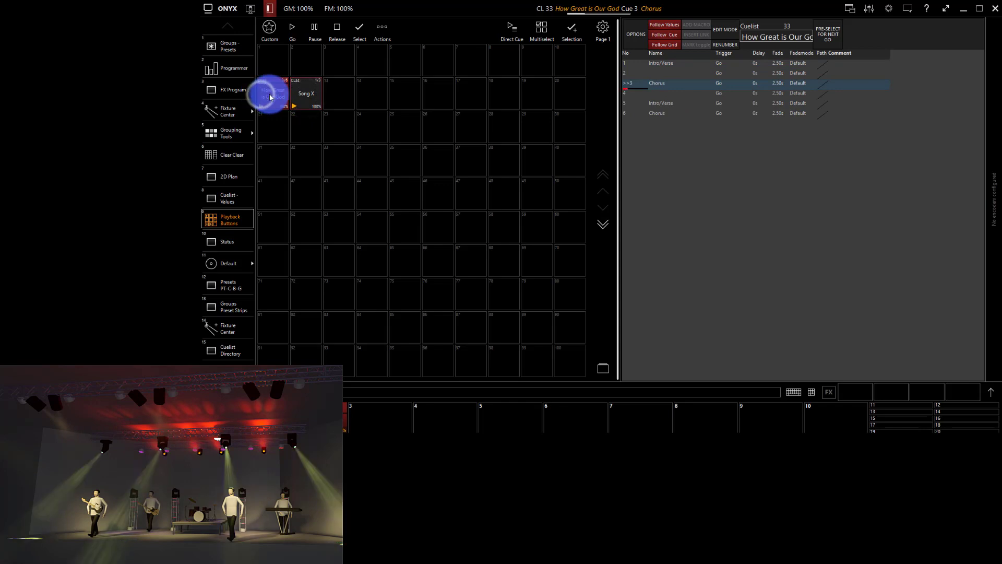
left_click(309, 87)
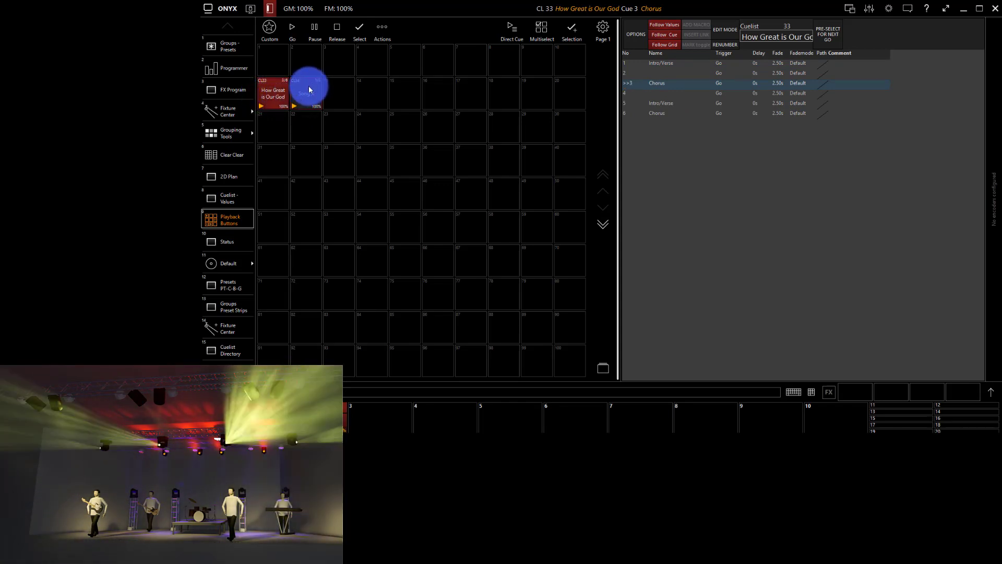
left_click(263, 90)
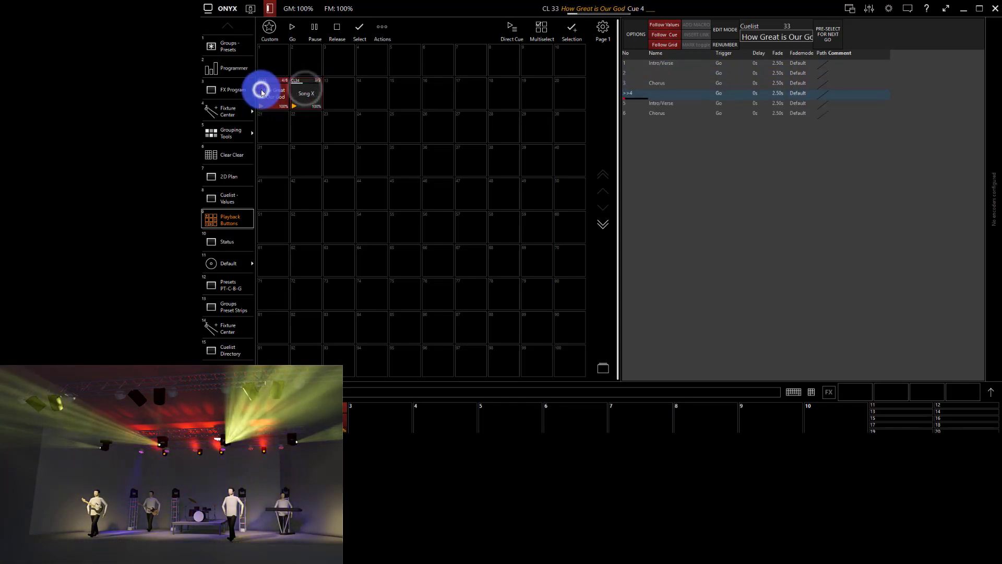
left_click(300, 77)
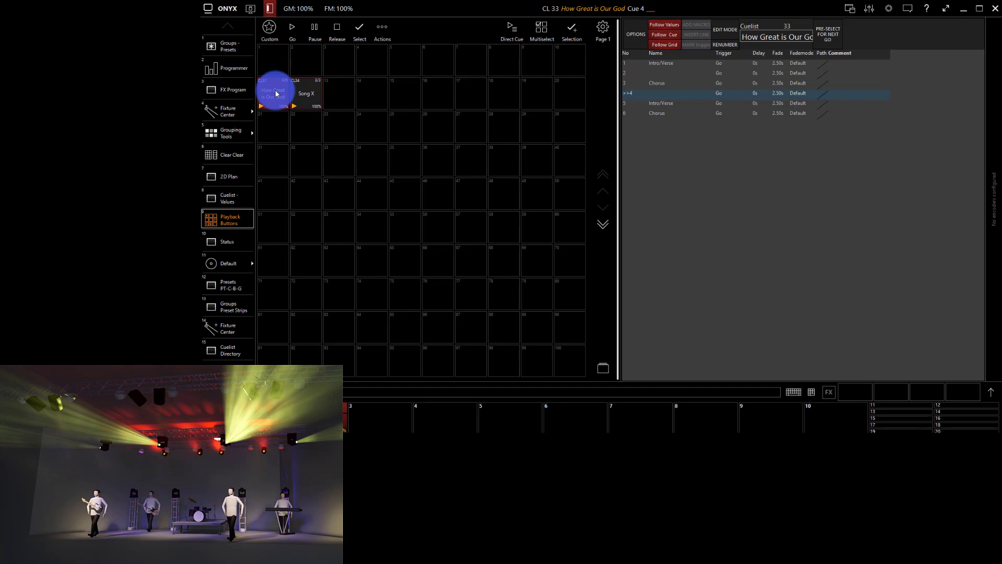
left_click(300, 93)
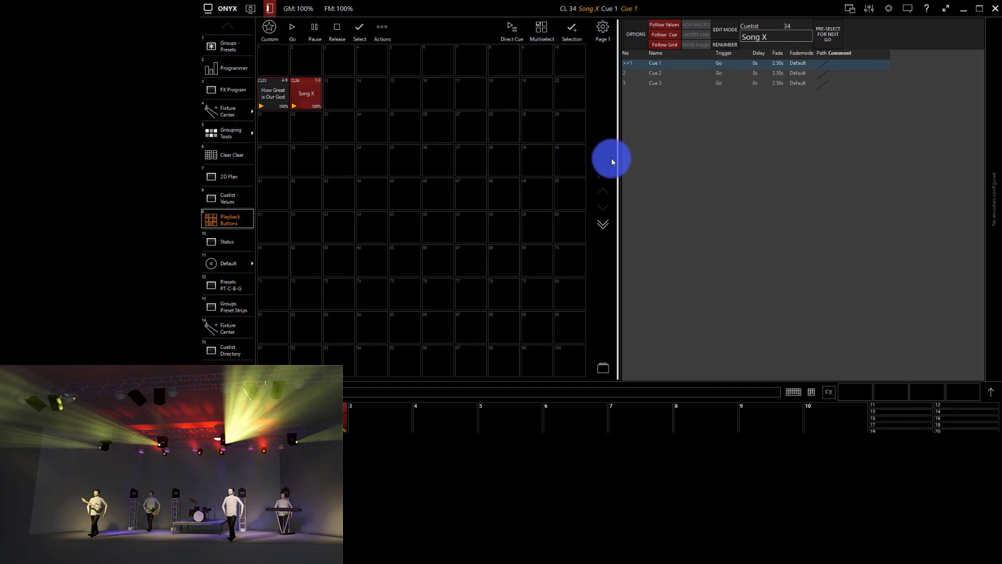
View page 2 of the playback buttons and return to page 1.
left_click(602, 224)
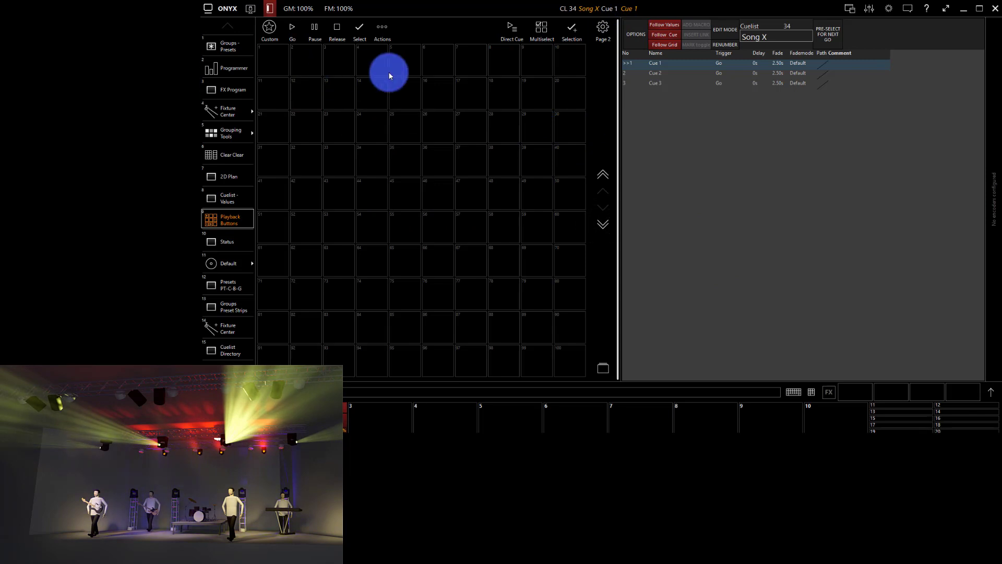
left_click(599, 181)
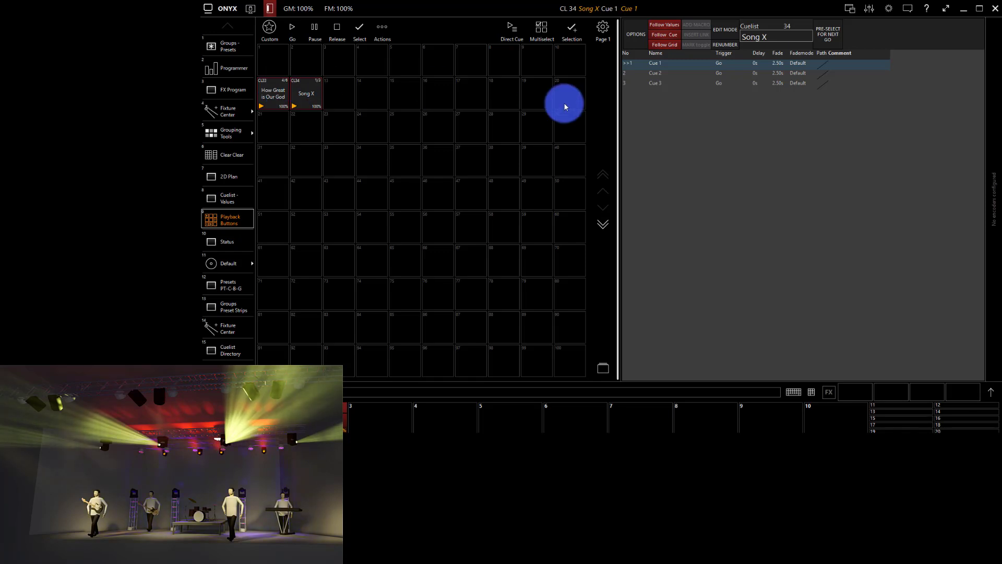
Open the fader controls of "Pre/Post" and "Welcome/Sermon" and start cue 1 of "Pre/Post".
left_click(250, 417)
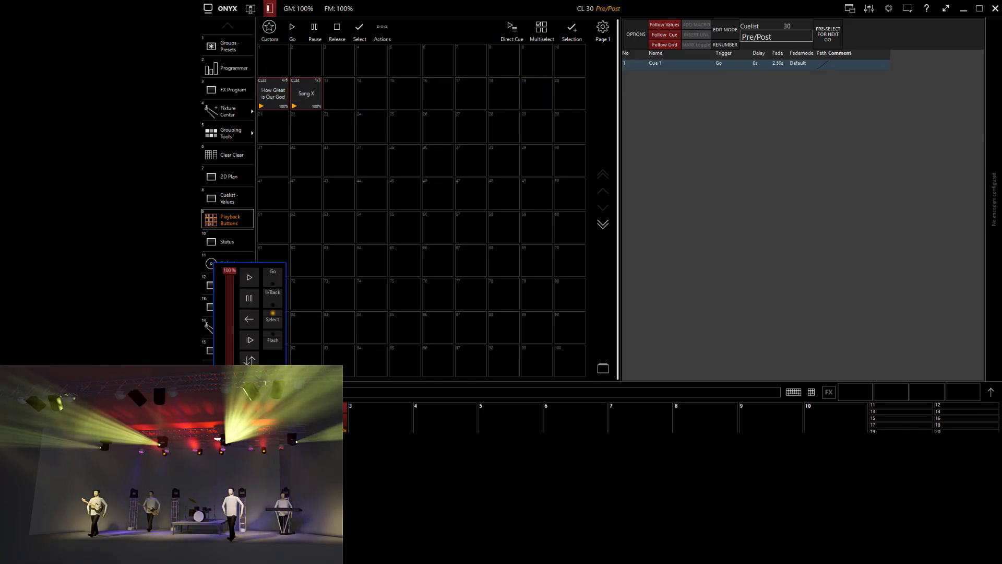
left_click(315, 417)
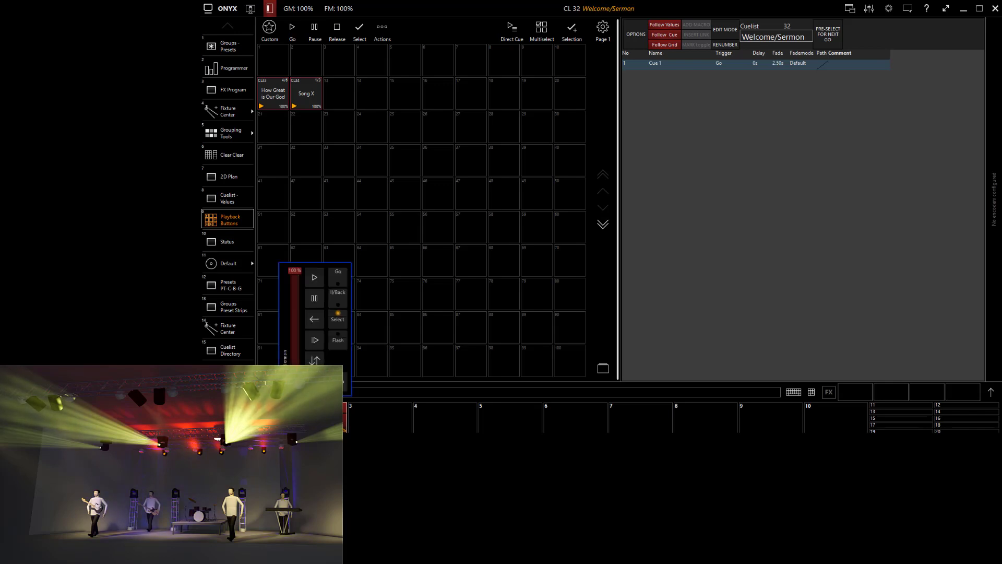
left_click(249, 418)
left_click(249, 277)
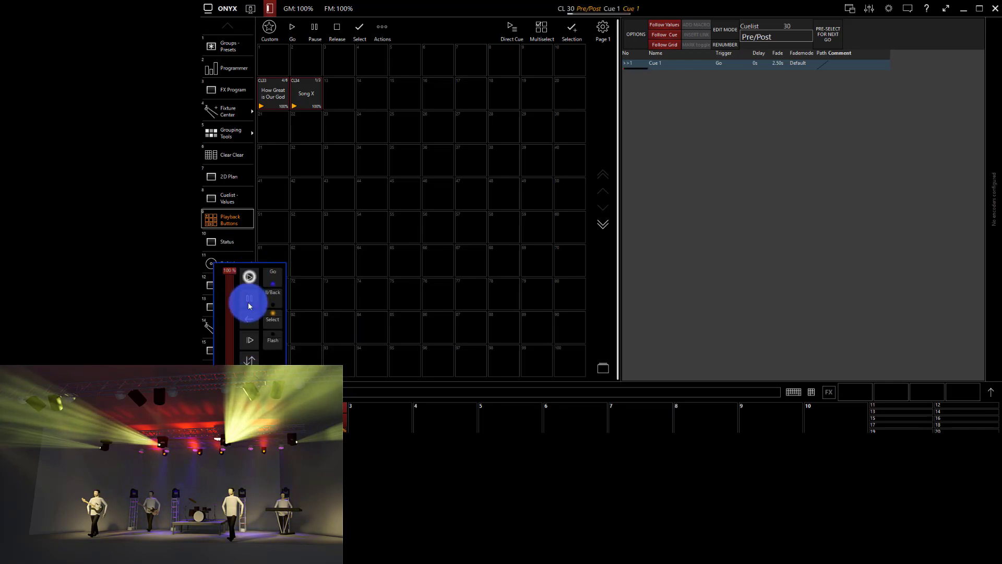
Release the "Pre/Post" cuelist and start cue 1 of "Welcome/Sermon" from its fader controls.
left_click(315, 418)
left_click(249, 417)
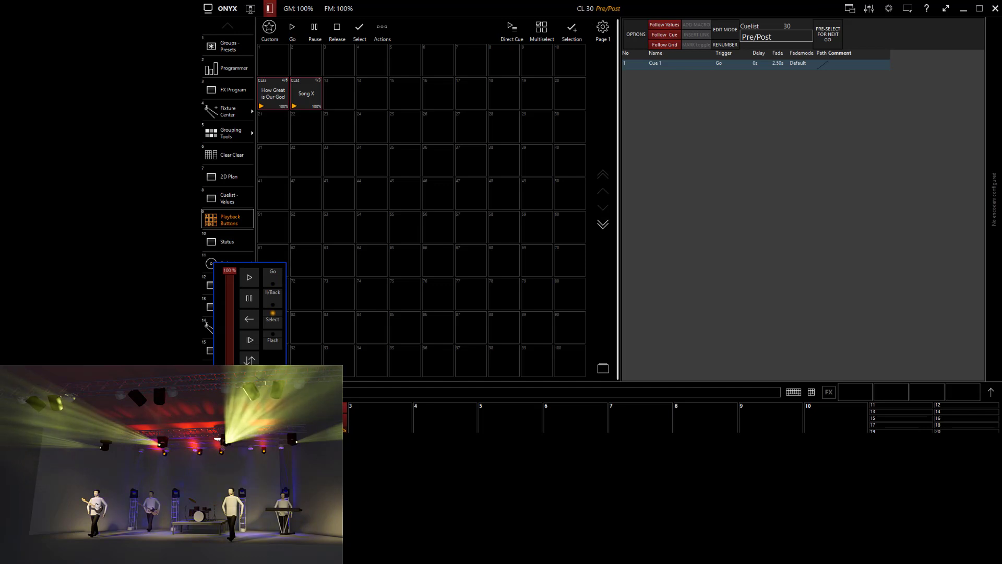
left_click(315, 418)
left_click(314, 277)
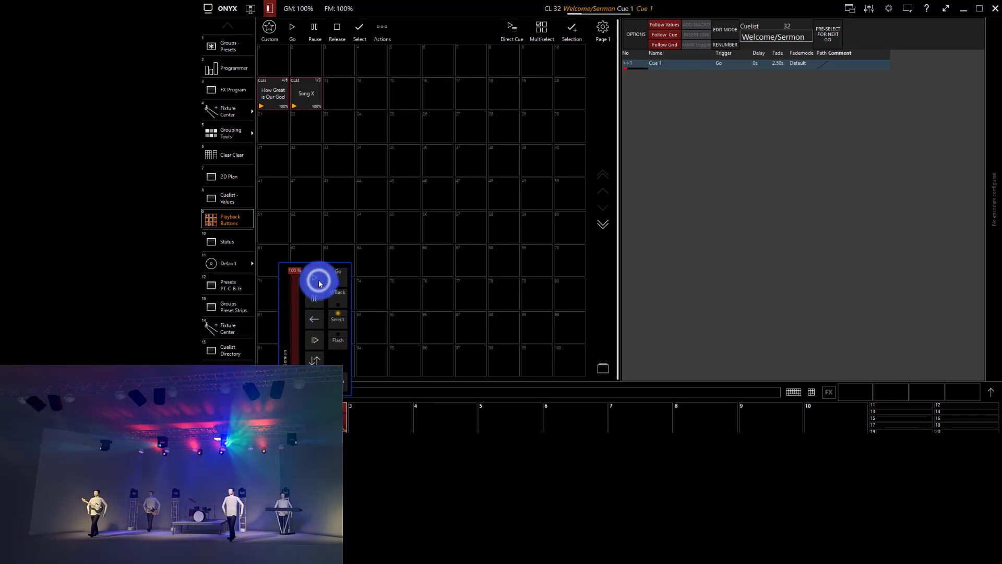
left_click(324, 321)
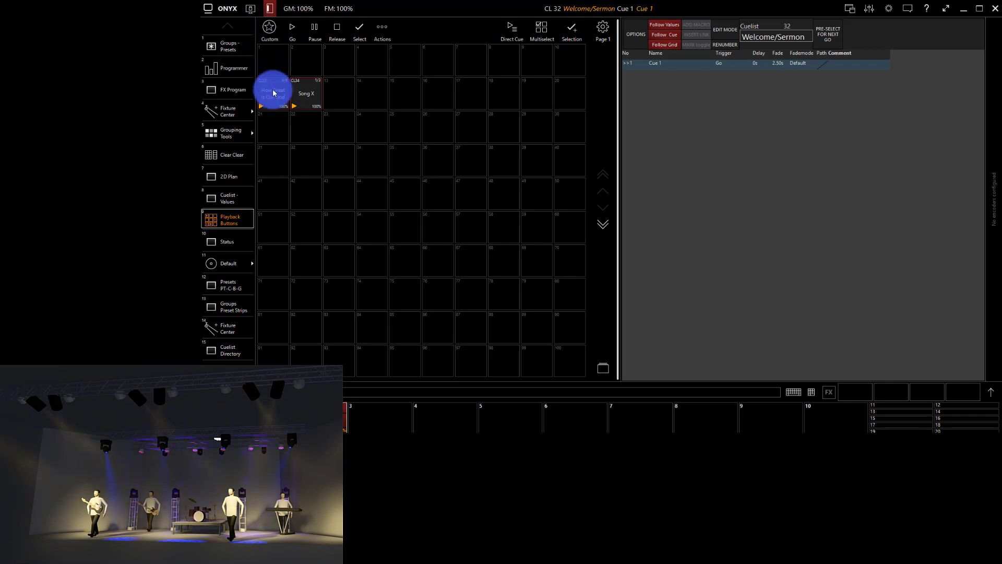
Advance "How Great is Our God" to its cue 5 Intro/Verse and trigger cue 2 of "Song X".
left_click(277, 66)
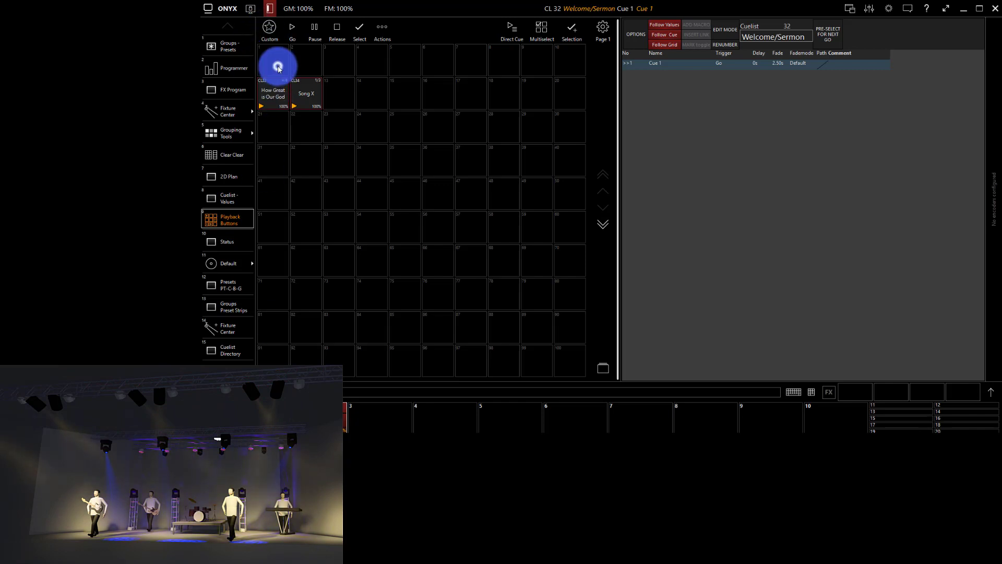
left_click(285, 99)
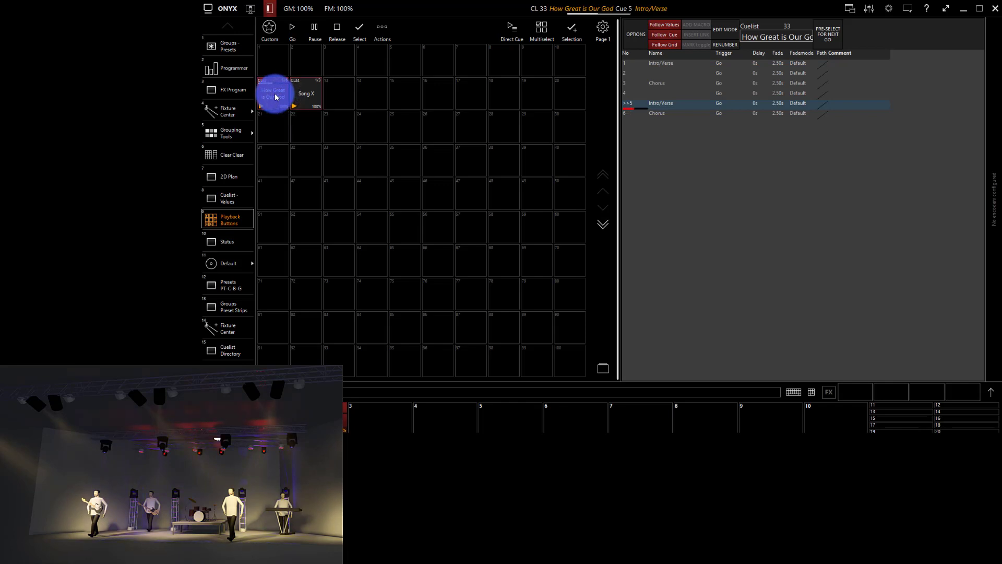
left_click(297, 94)
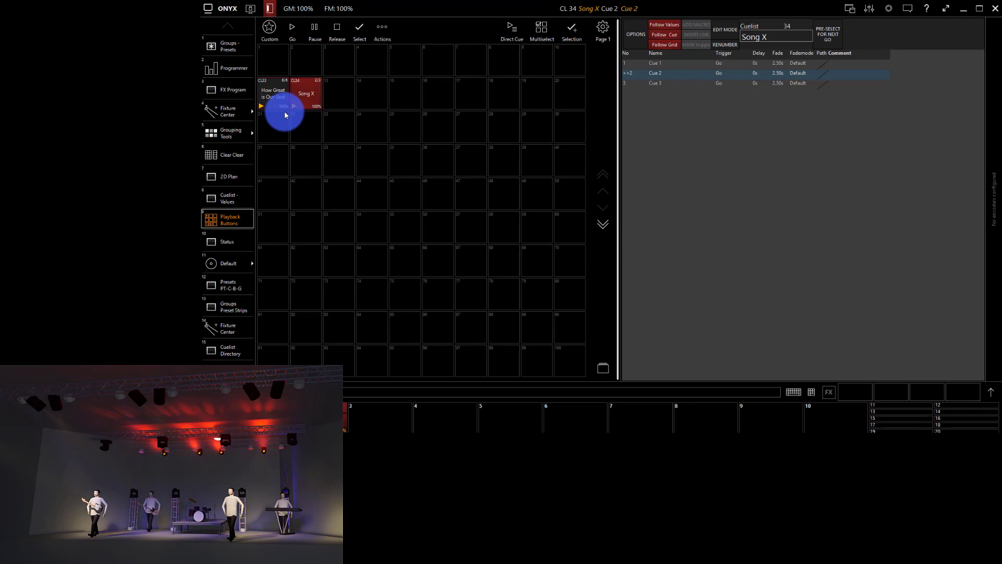
Look at the empty second page of playback buttons and go back to the song cuelists on page 1.
left_click(602, 224)
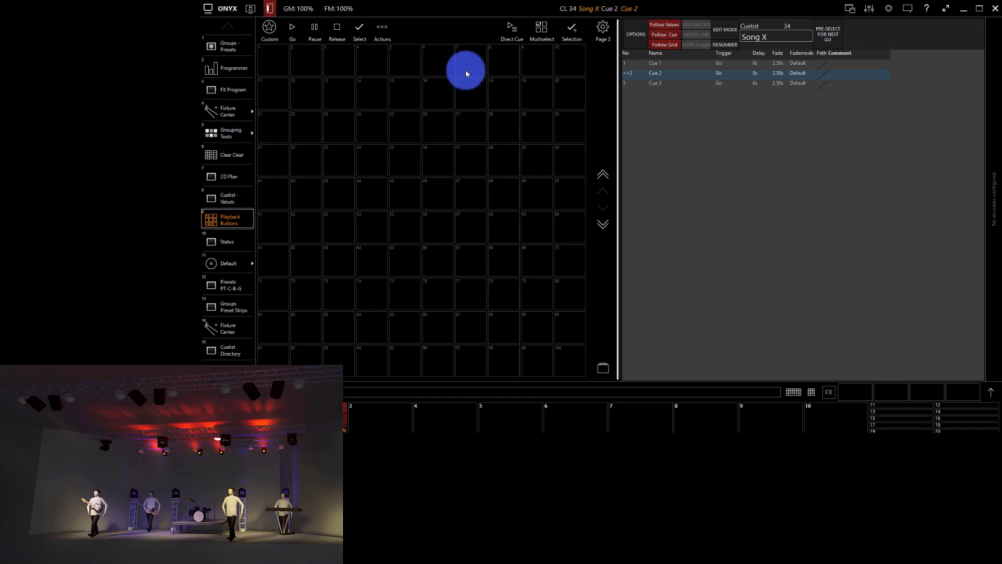
left_click(601, 175)
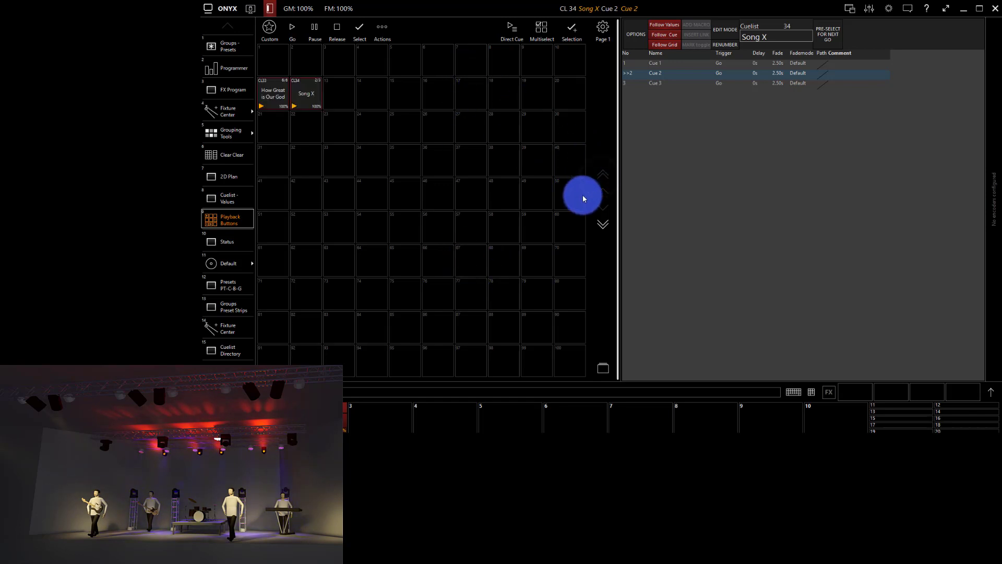